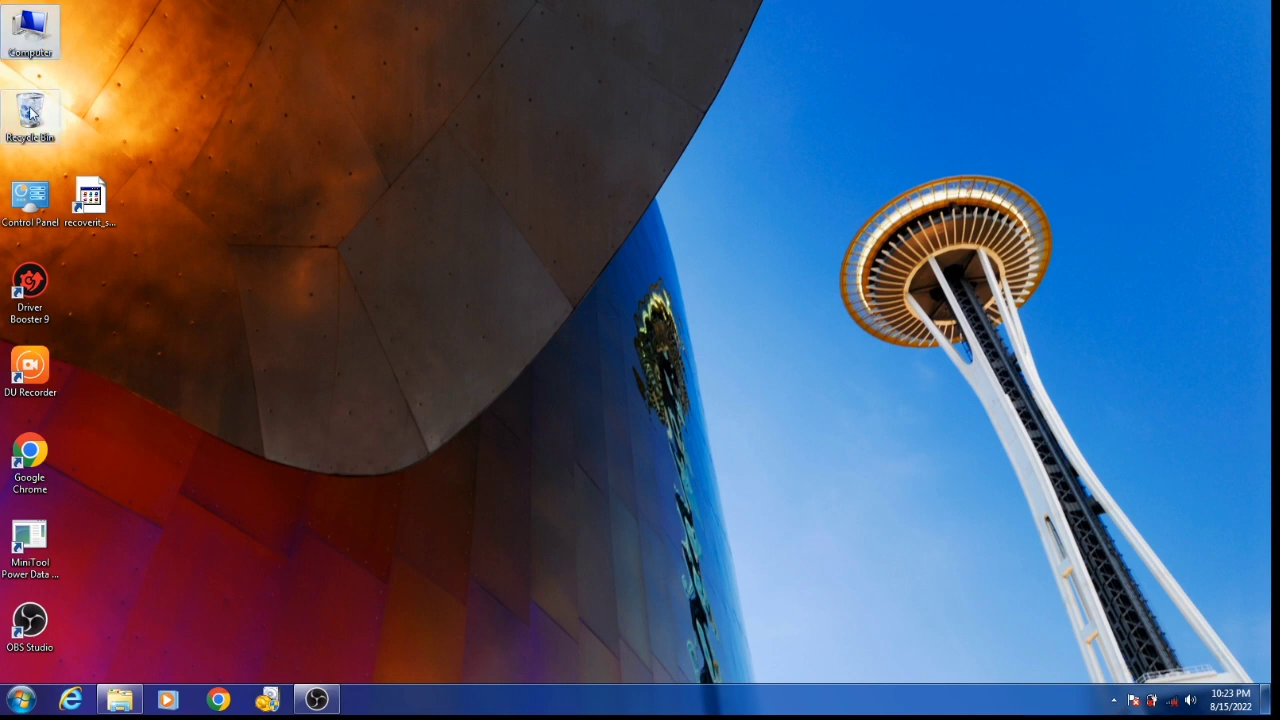
pyautogui.click(35, 190)
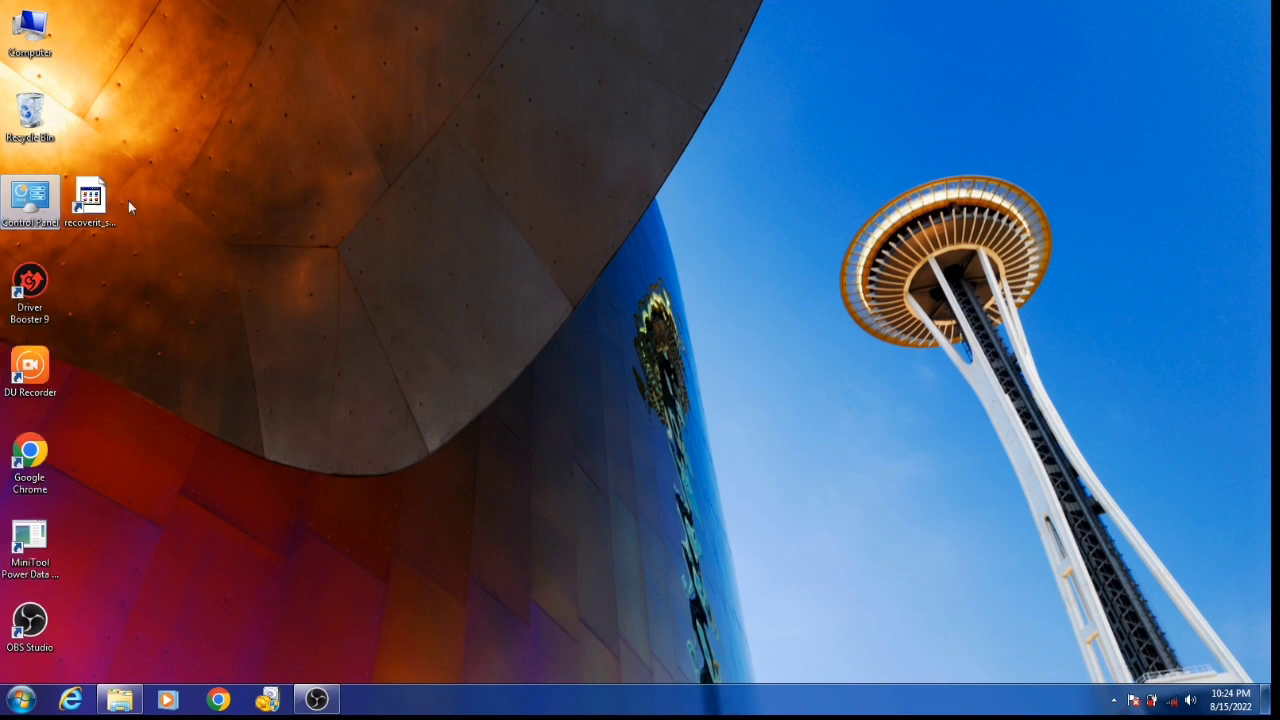
pyautogui.rightClick(450, 178)
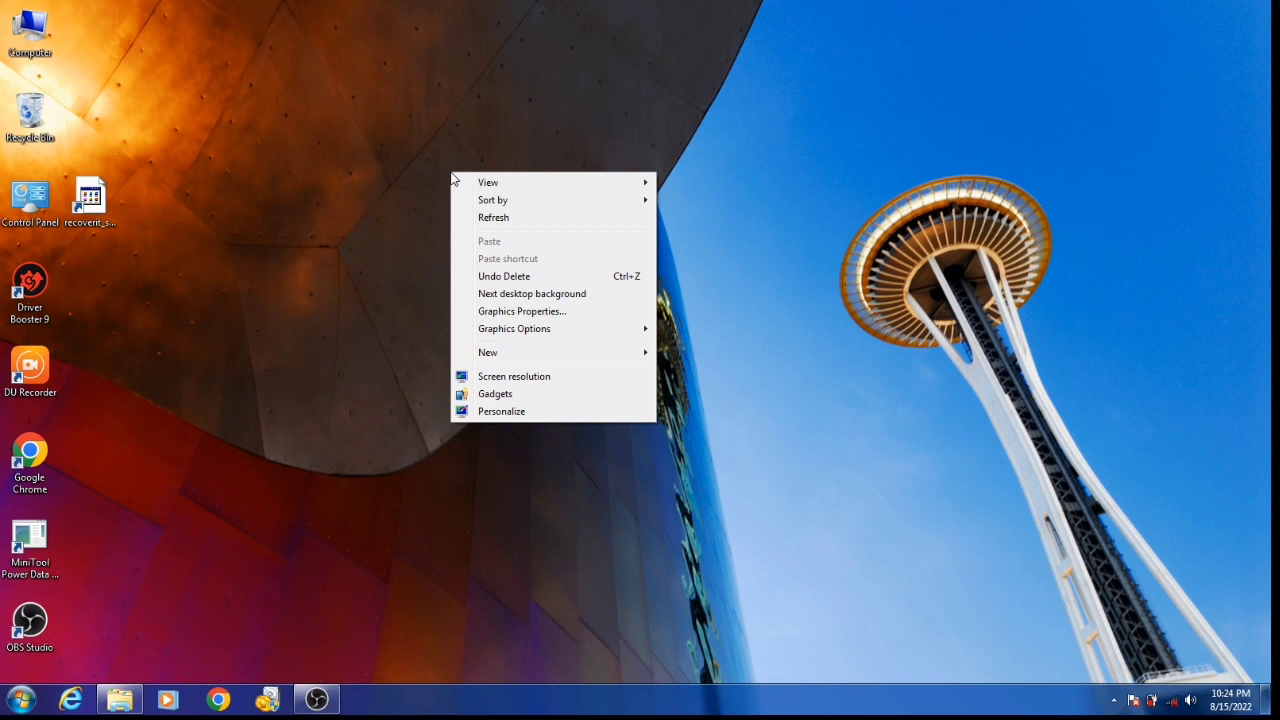
pyautogui.click(390, 120)
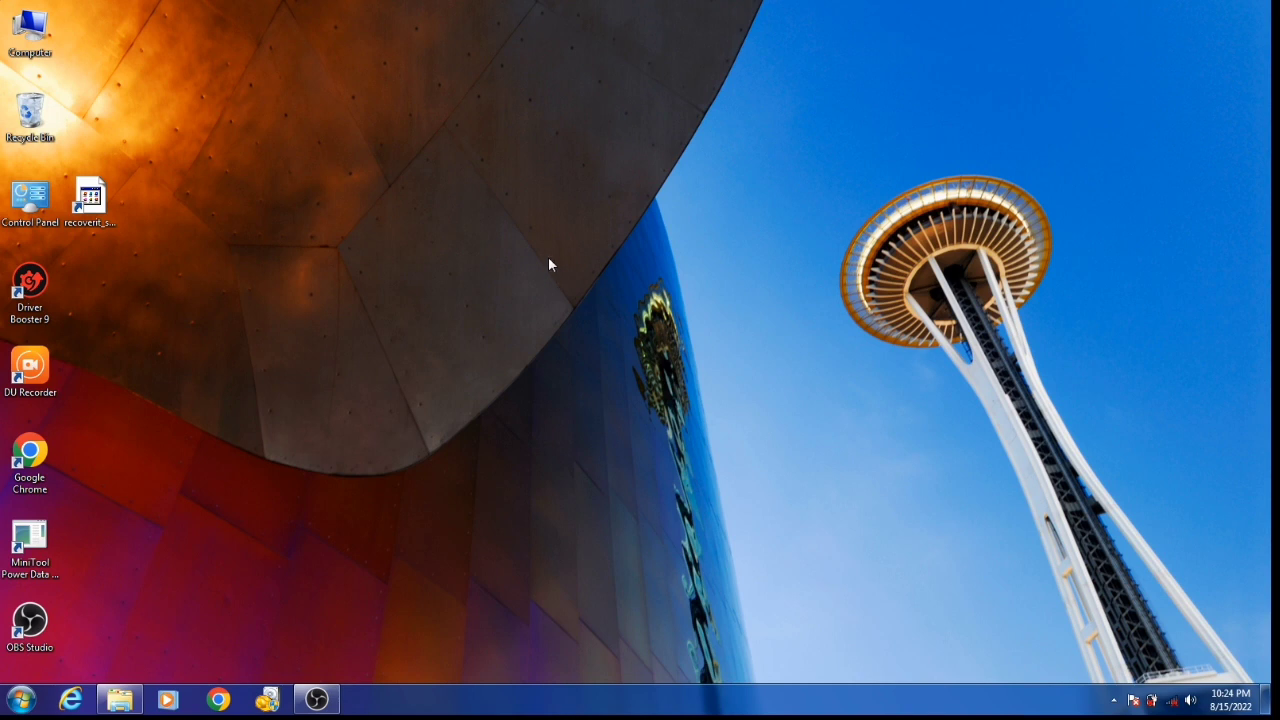
# Step: Change the desktop icon size to large icons and return it to medium icons
pyautogui.rightClick(551, 185)
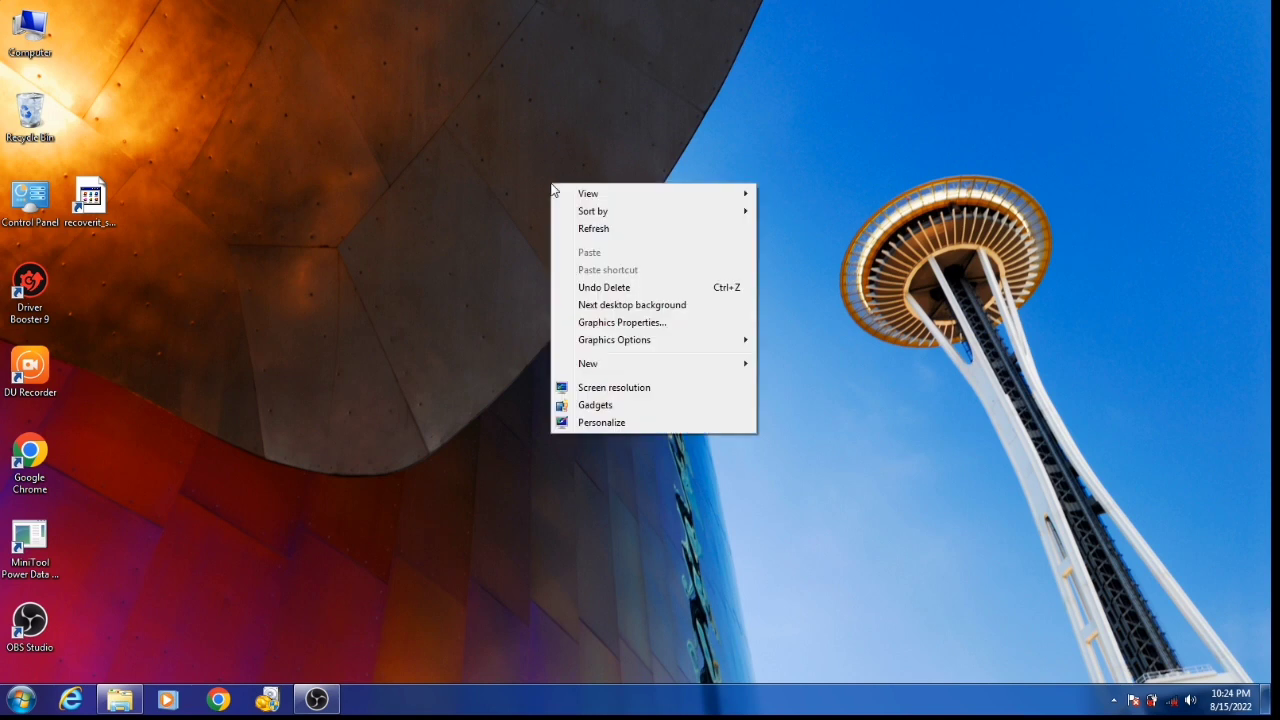
pyautogui.moveTo(583, 194)
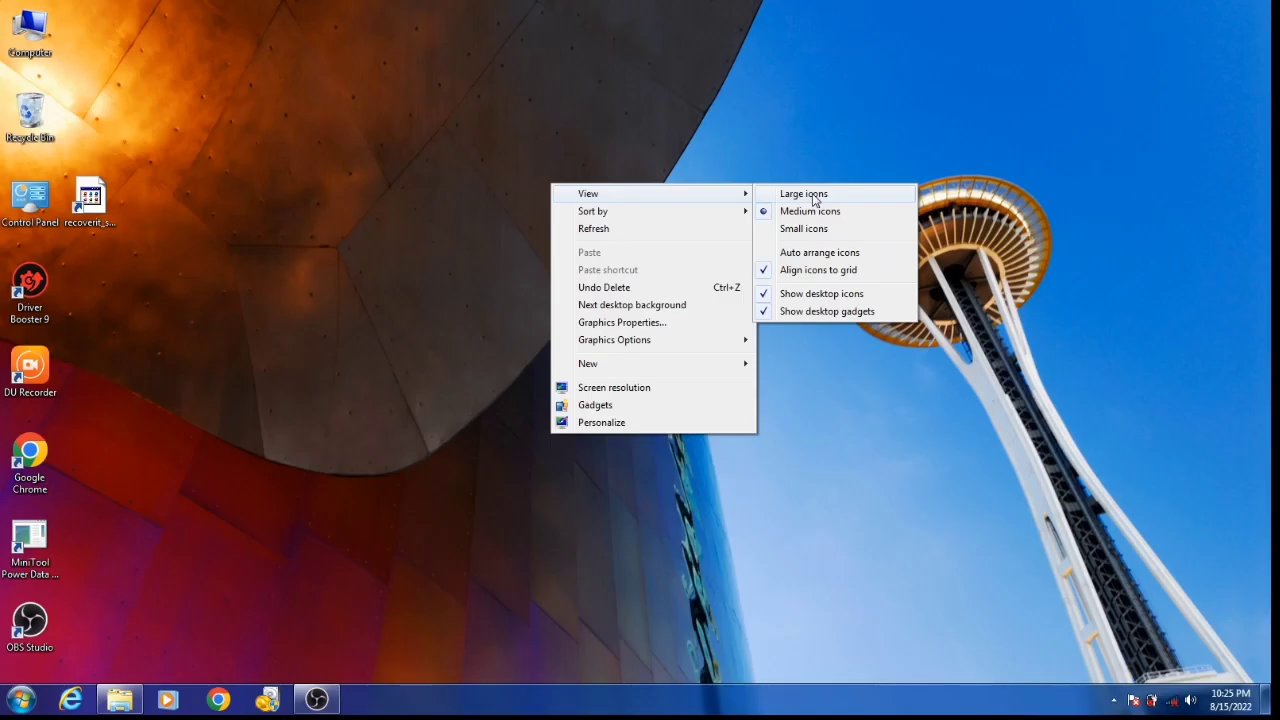
pyautogui.click(813, 195)
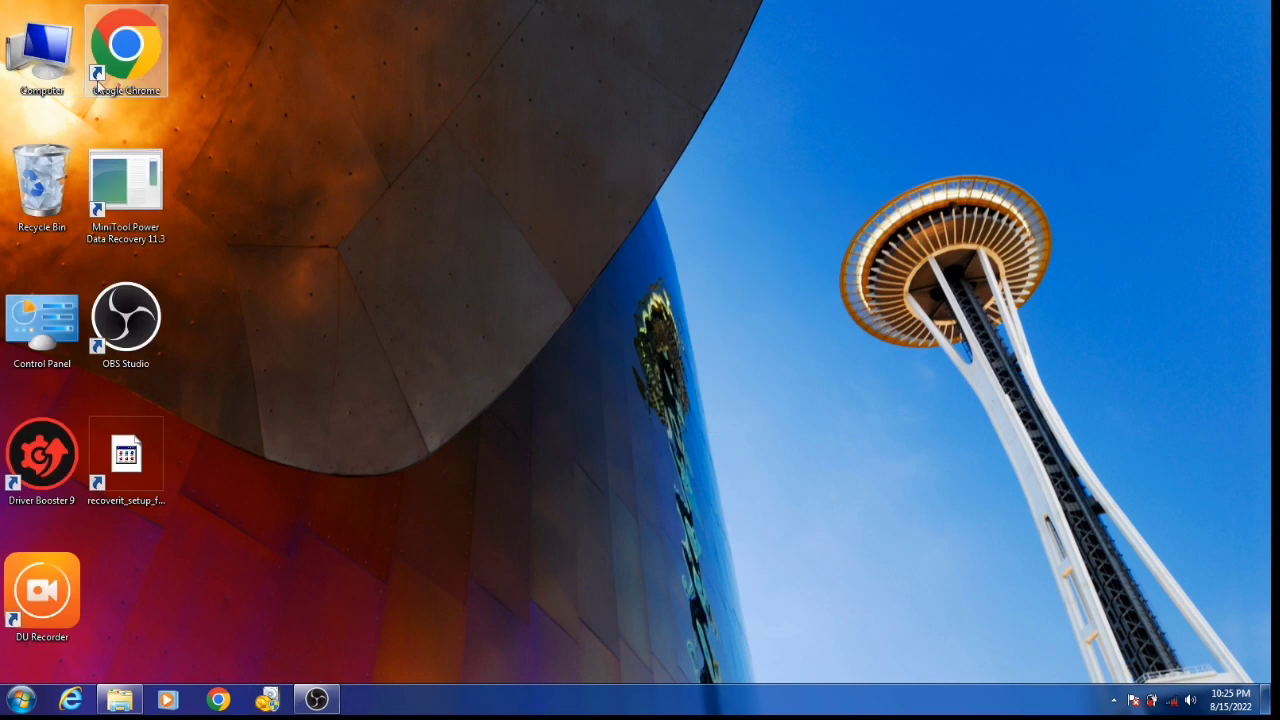
pyautogui.rightClick(519, 127)
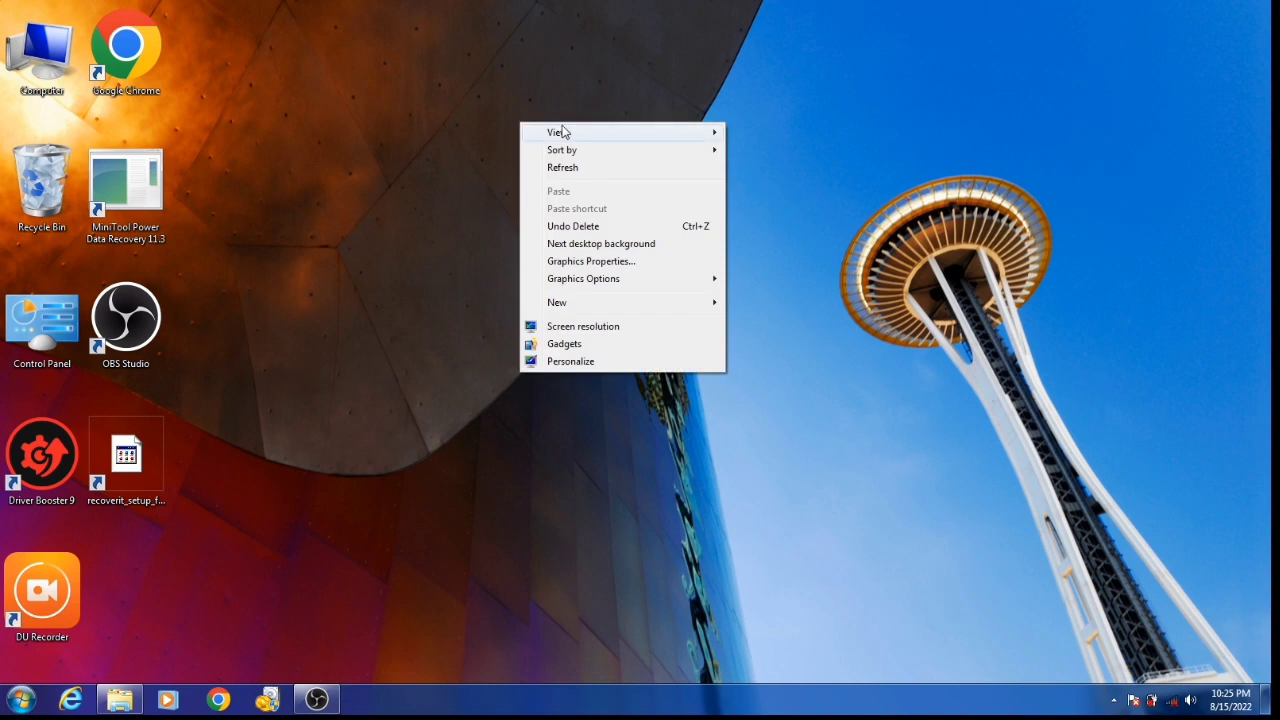
pyautogui.moveTo(573, 141)
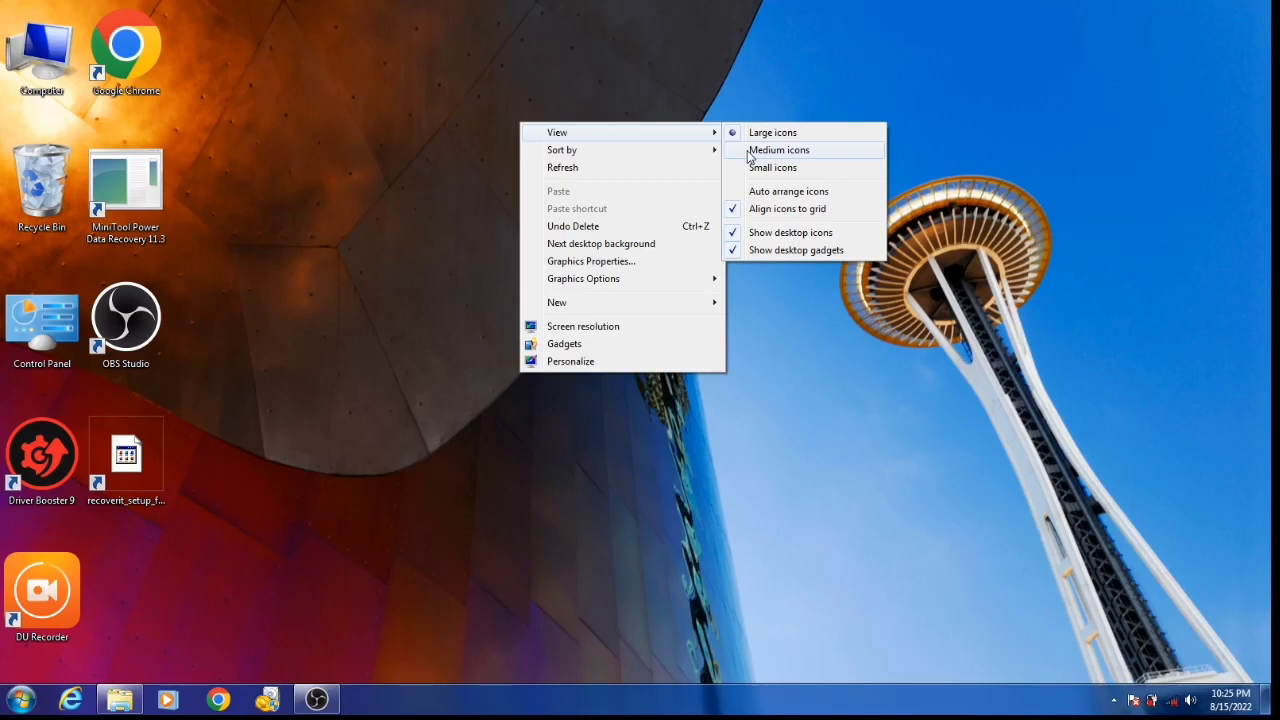
pyautogui.click(778, 150)
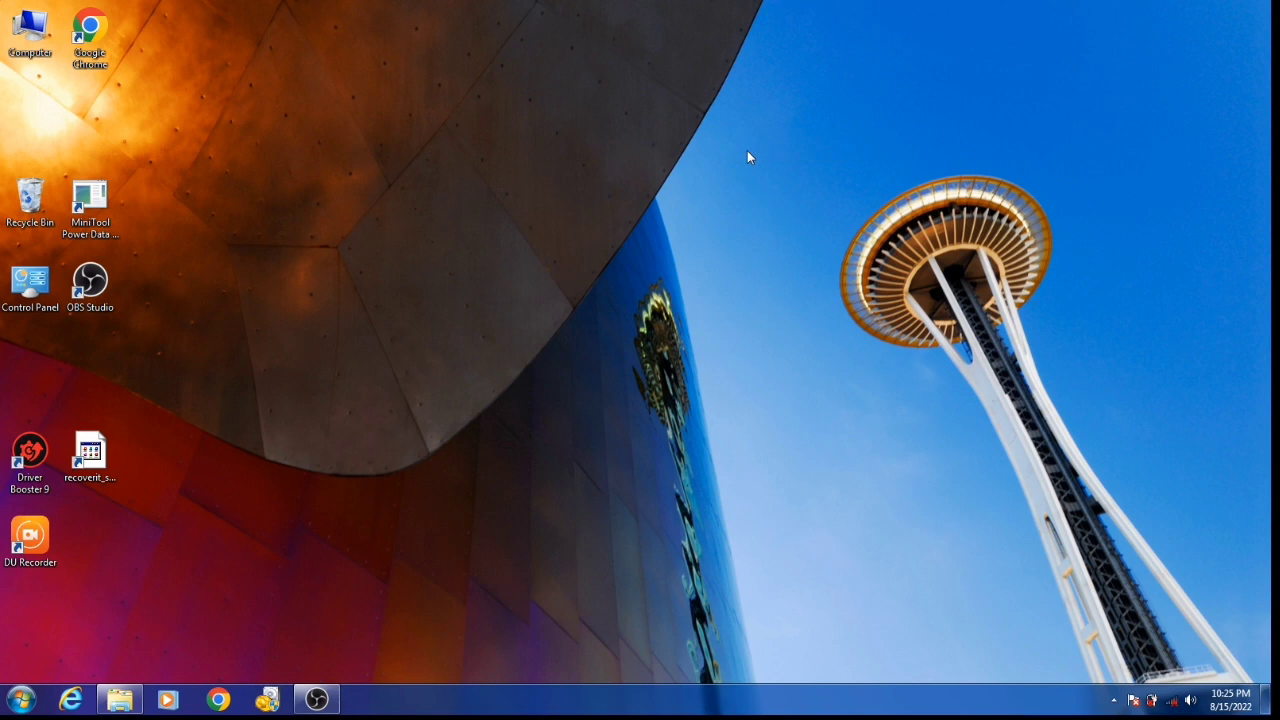
# Step: Display the desktop items as small icons and restore the medium icon size
pyautogui.rightClick(591, 89)
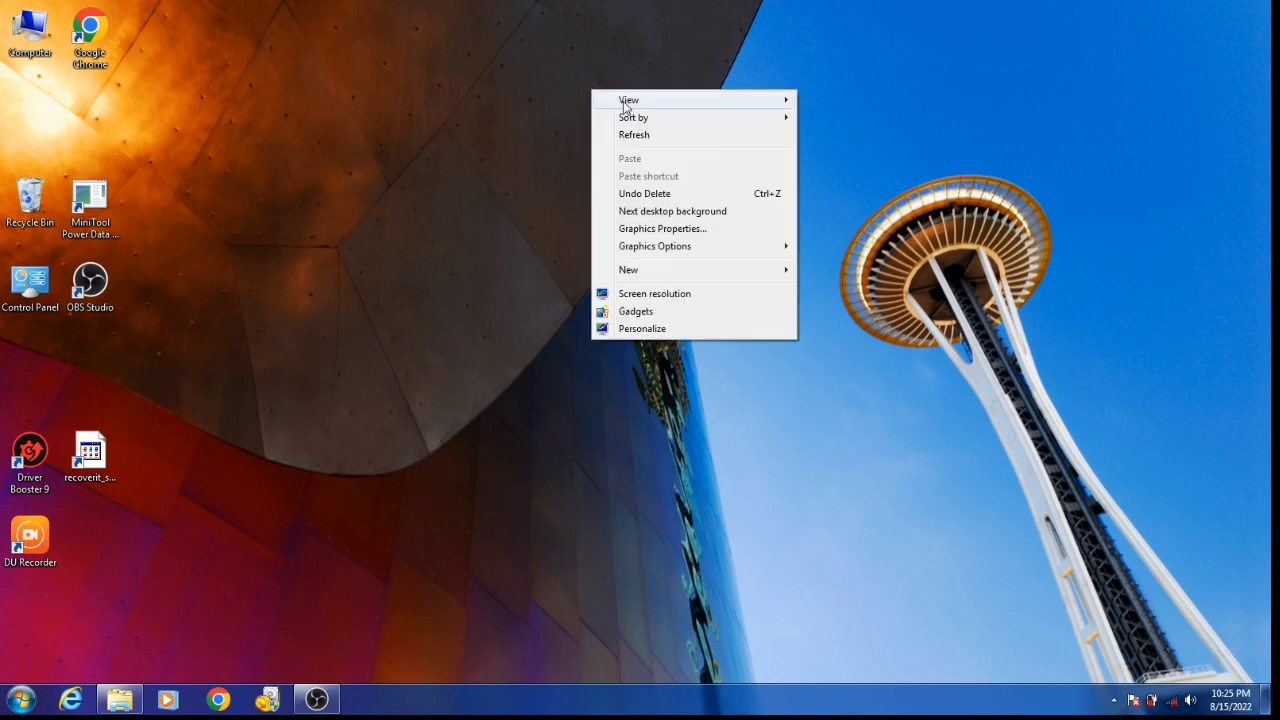
pyautogui.moveTo(624, 104)
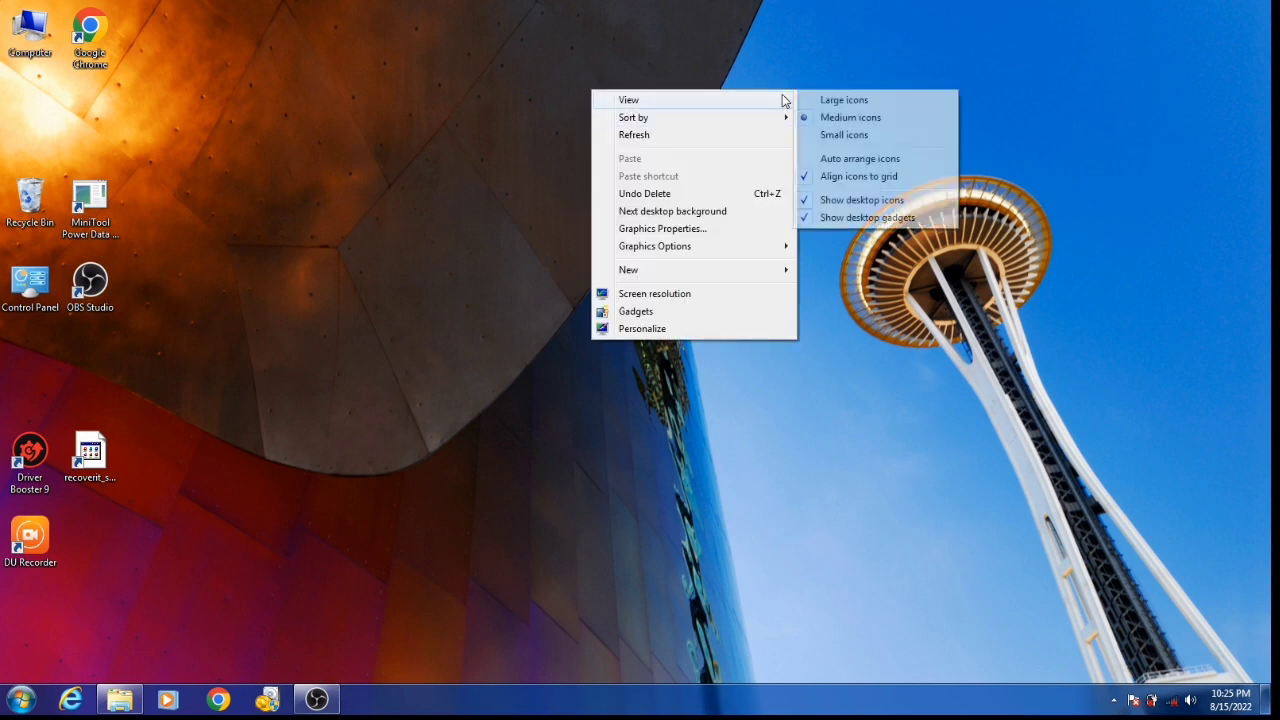
pyautogui.click(820, 136)
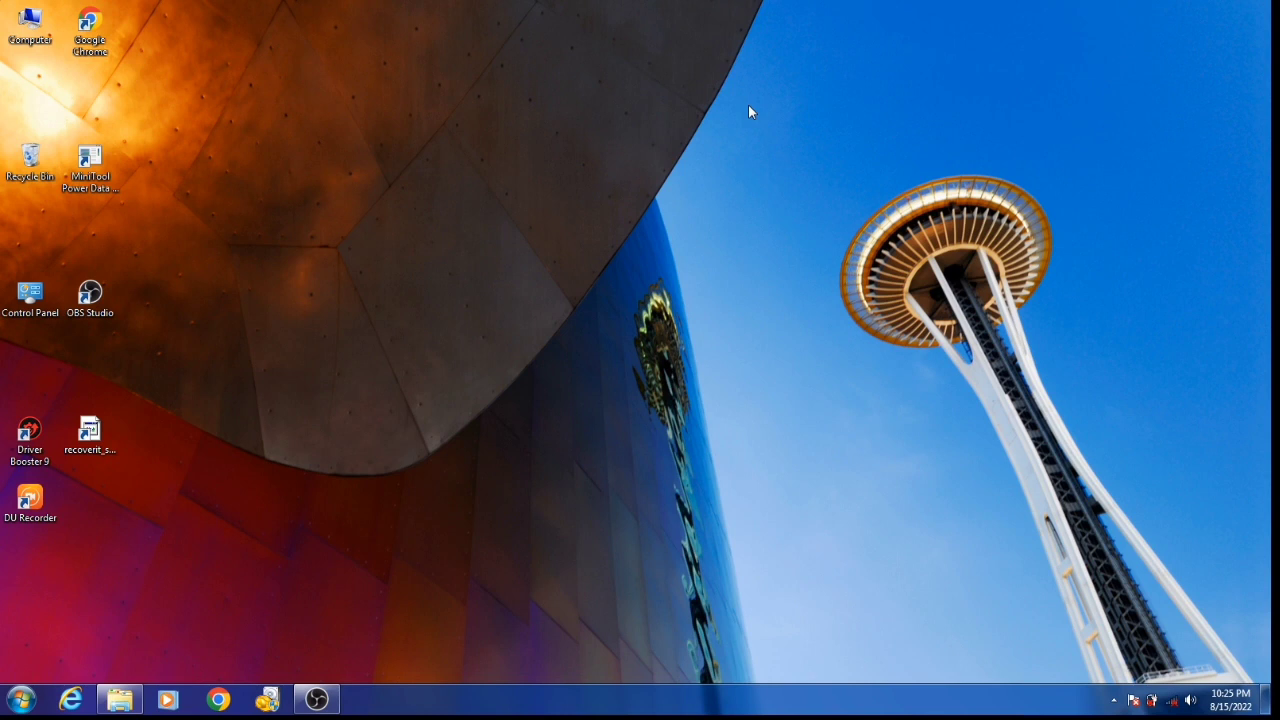
pyautogui.rightClick(684, 101)
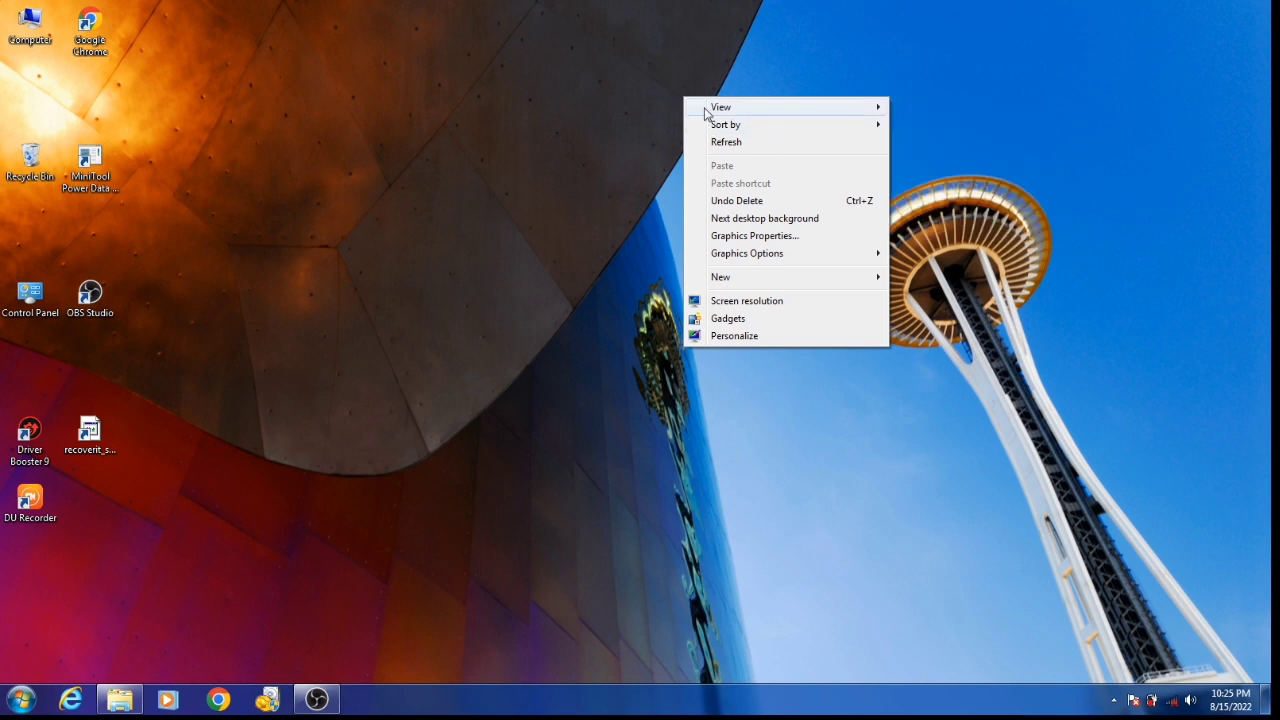
pyautogui.moveTo(838, 114)
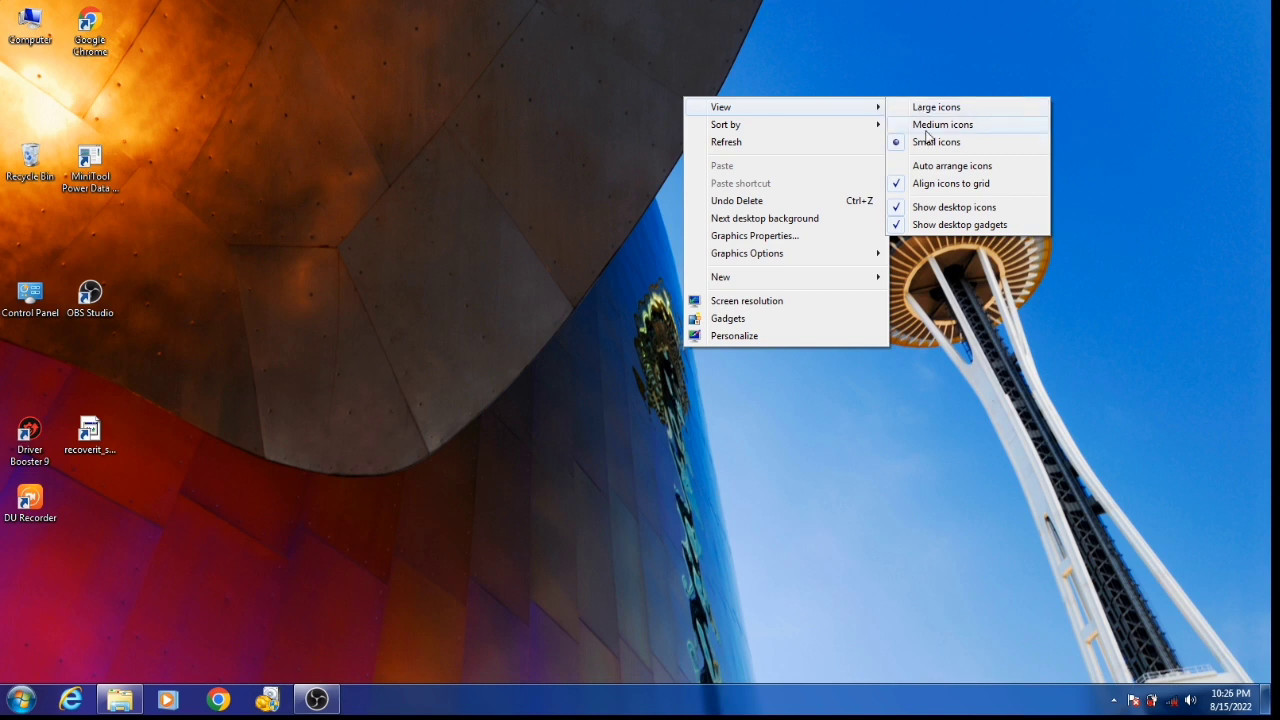
pyautogui.click(915, 125)
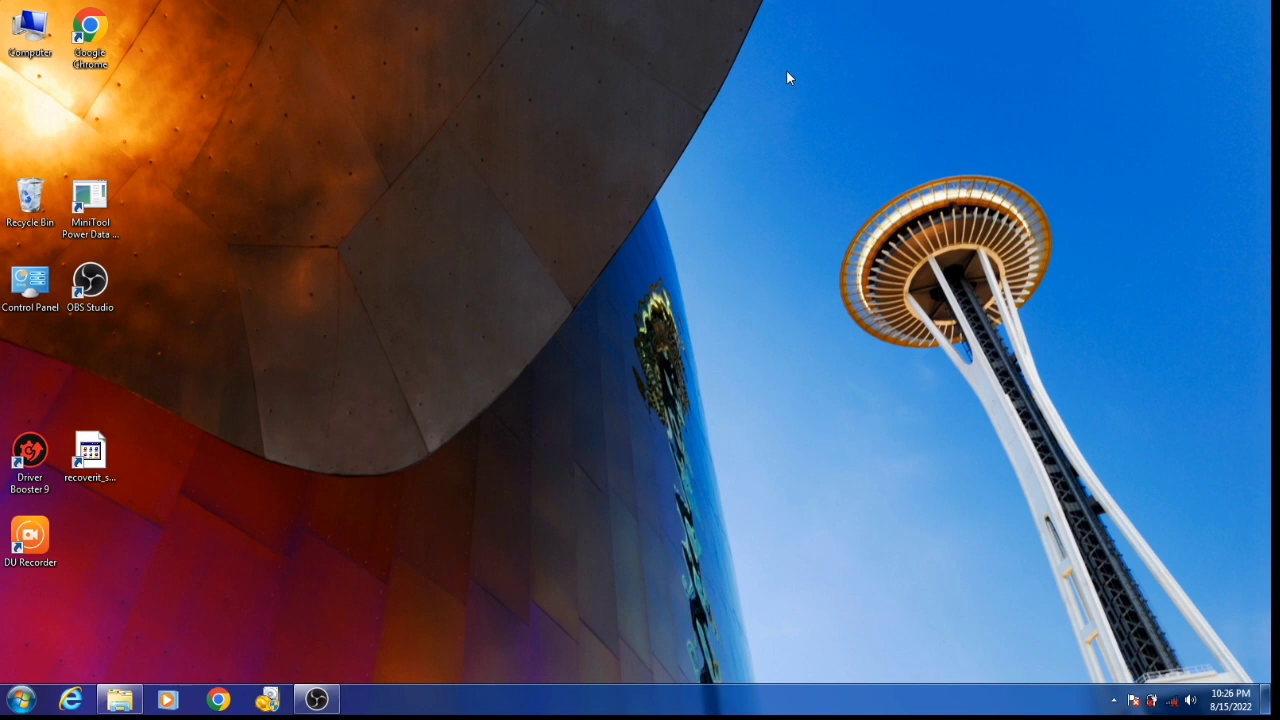
pyautogui.rightClick(407, 84)
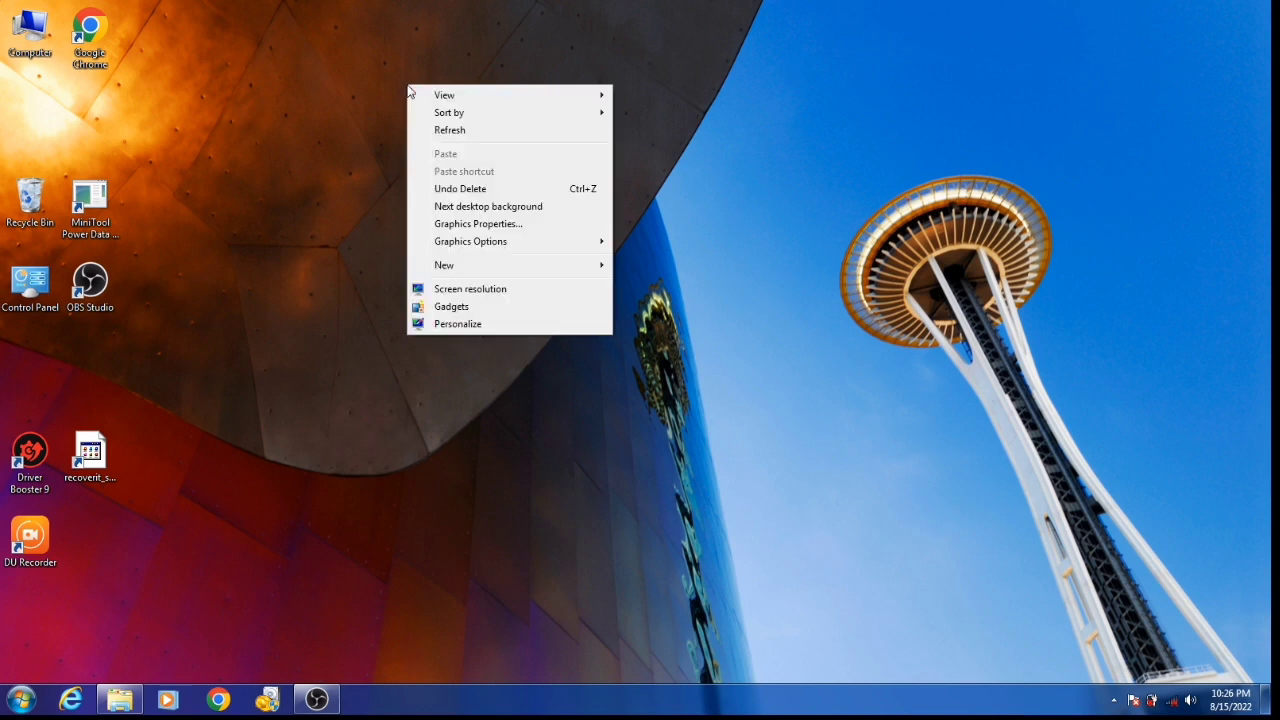
pyautogui.moveTo(471, 117)
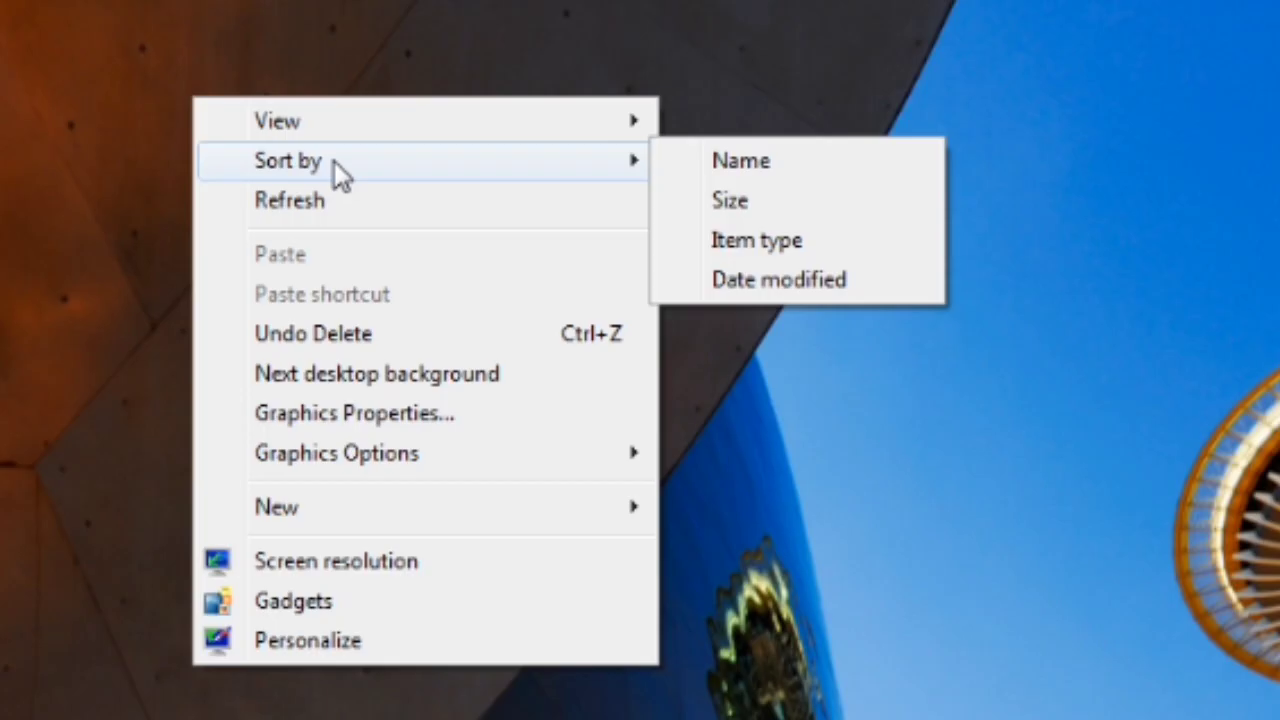
pyautogui.moveTo(348, 125)
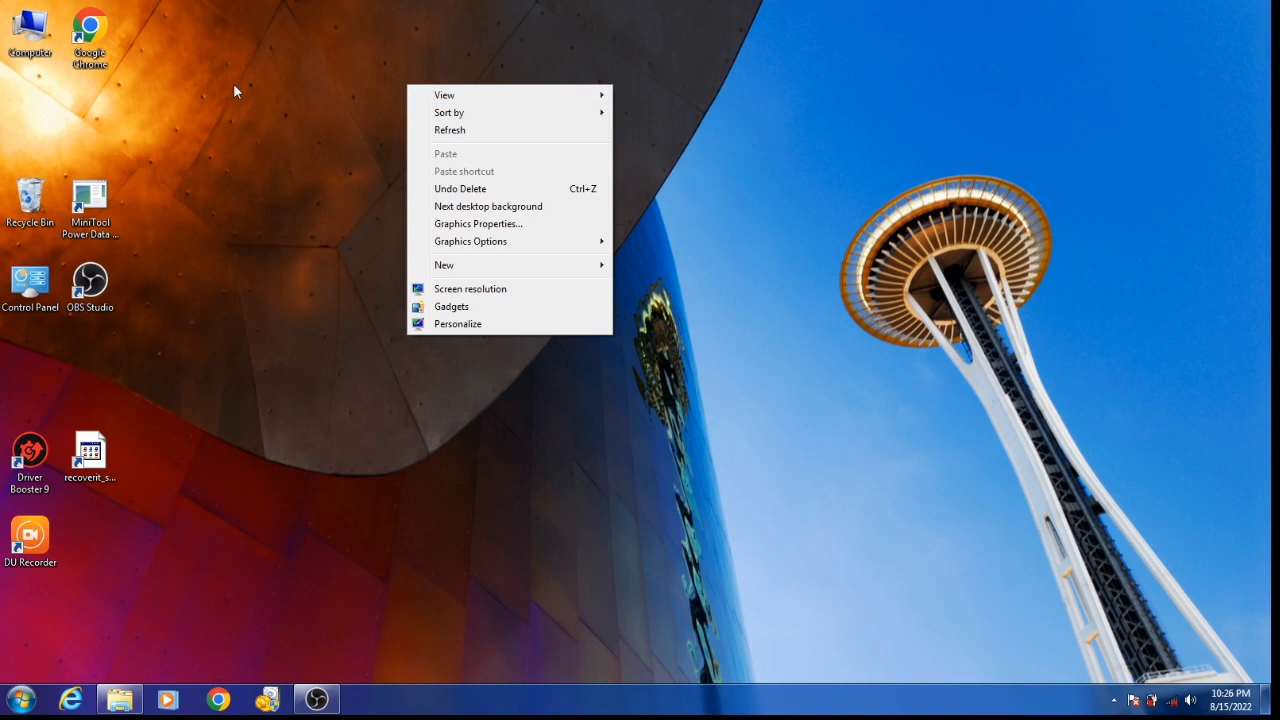
# Step: Move the Computer and Recycle Bin icons out of their columns to empty spots near the middle of the desktop
pyautogui.click(42, 40)
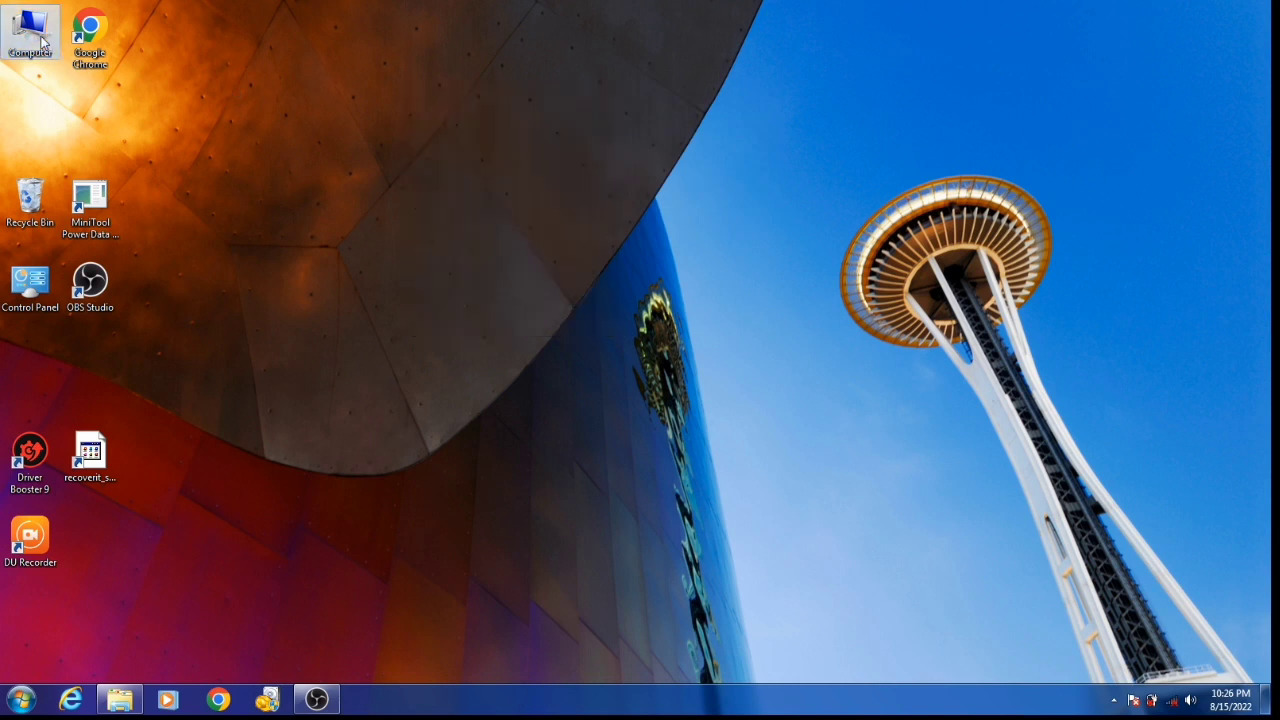
pyautogui.moveTo(42, 40); pyautogui.dragTo(645, 113)
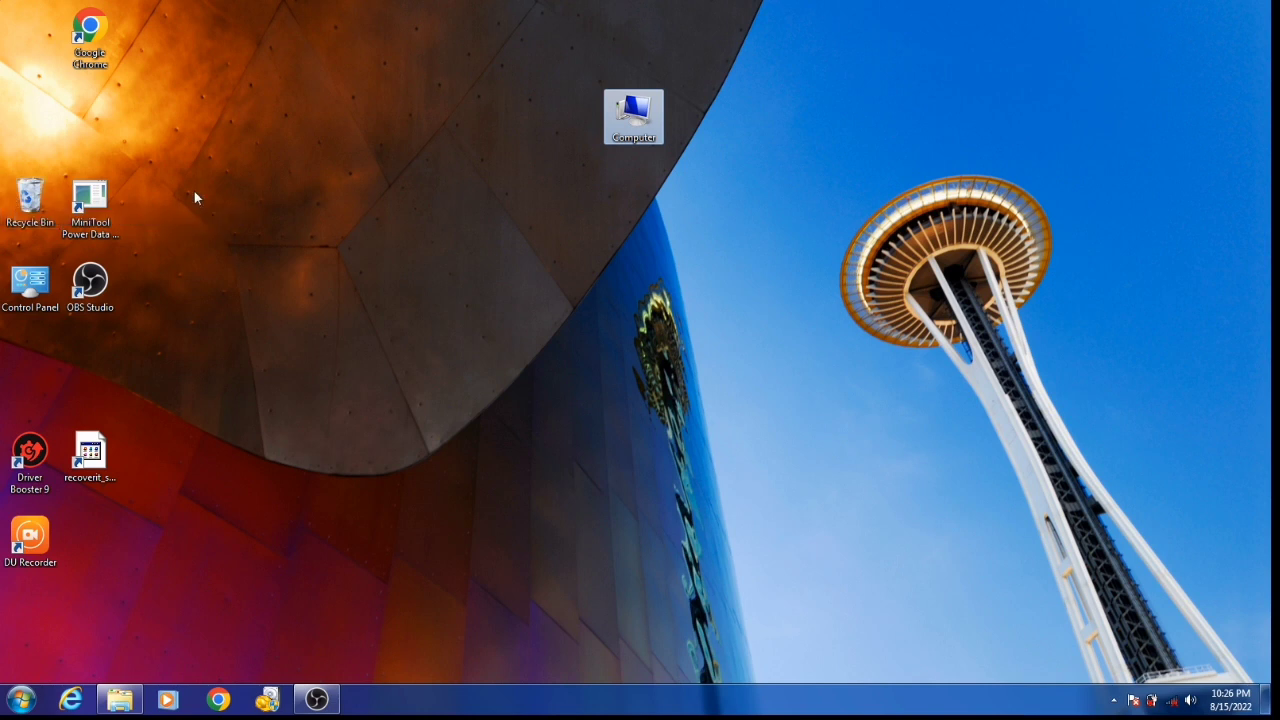
pyautogui.click(24, 199)
pyautogui.moveTo(24, 199); pyautogui.dragTo(460, 162)
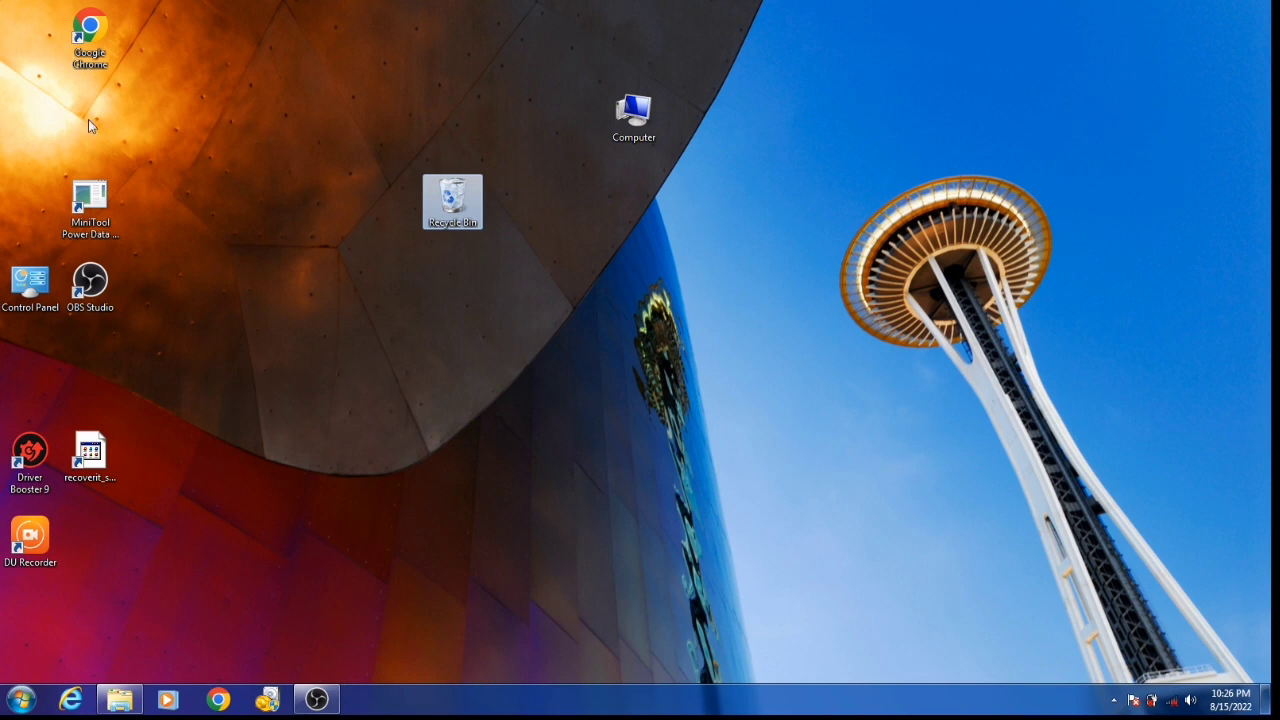
# Step: Turn on auto arrange for the desktop icons and try to move Computer and Control Panel to the empty sky area
pyautogui.rightClick(329, 82)
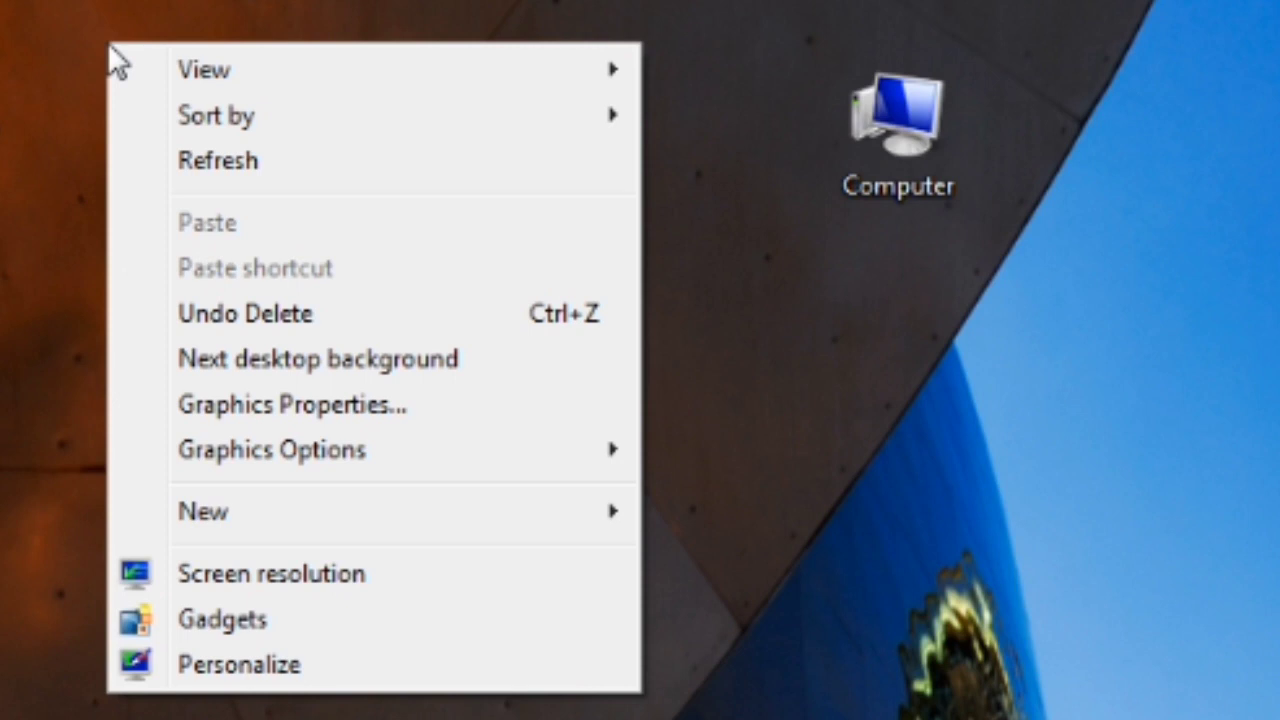
pyautogui.moveTo(234, 86)
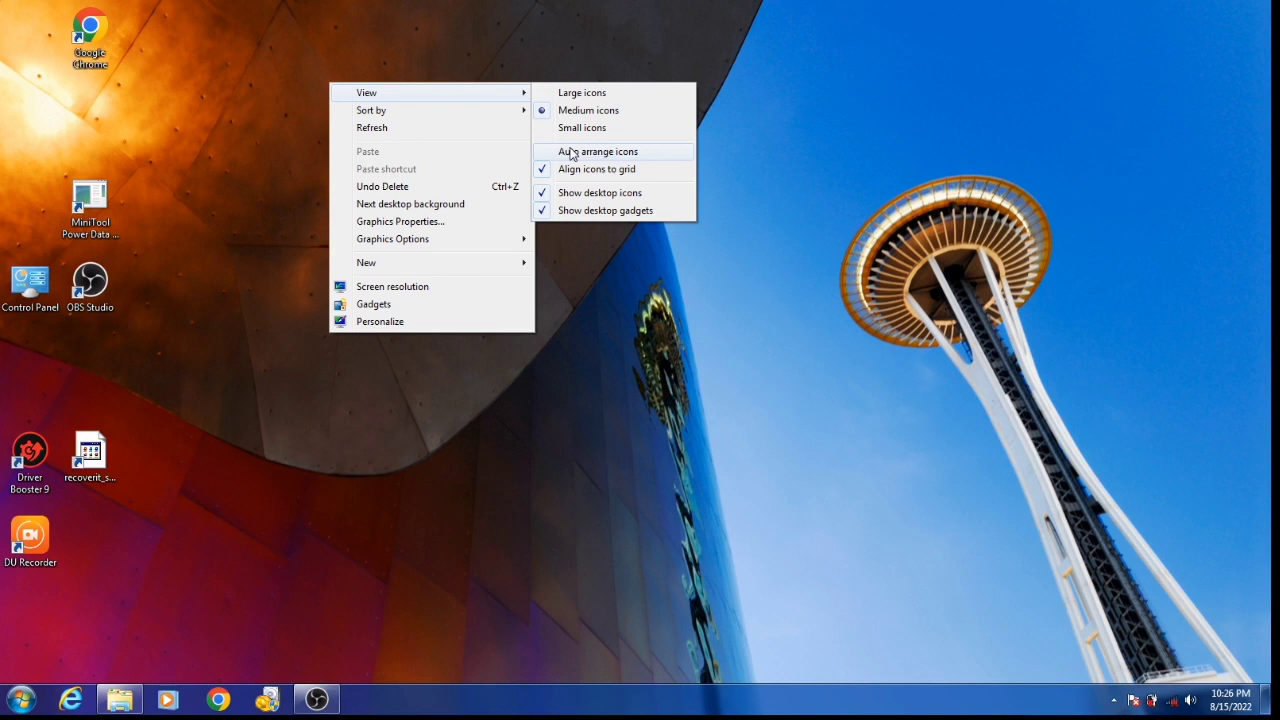
pyautogui.click(572, 153)
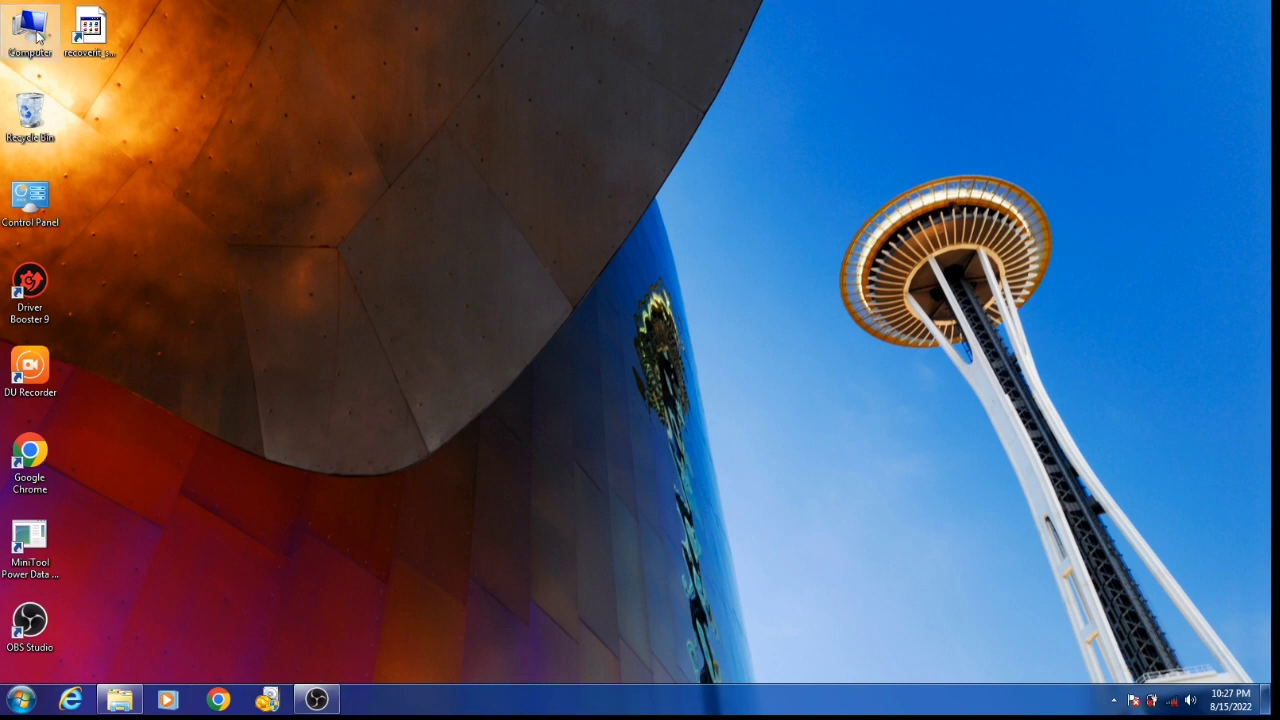
pyautogui.moveTo(30, 30); pyautogui.dragTo(872, 48)
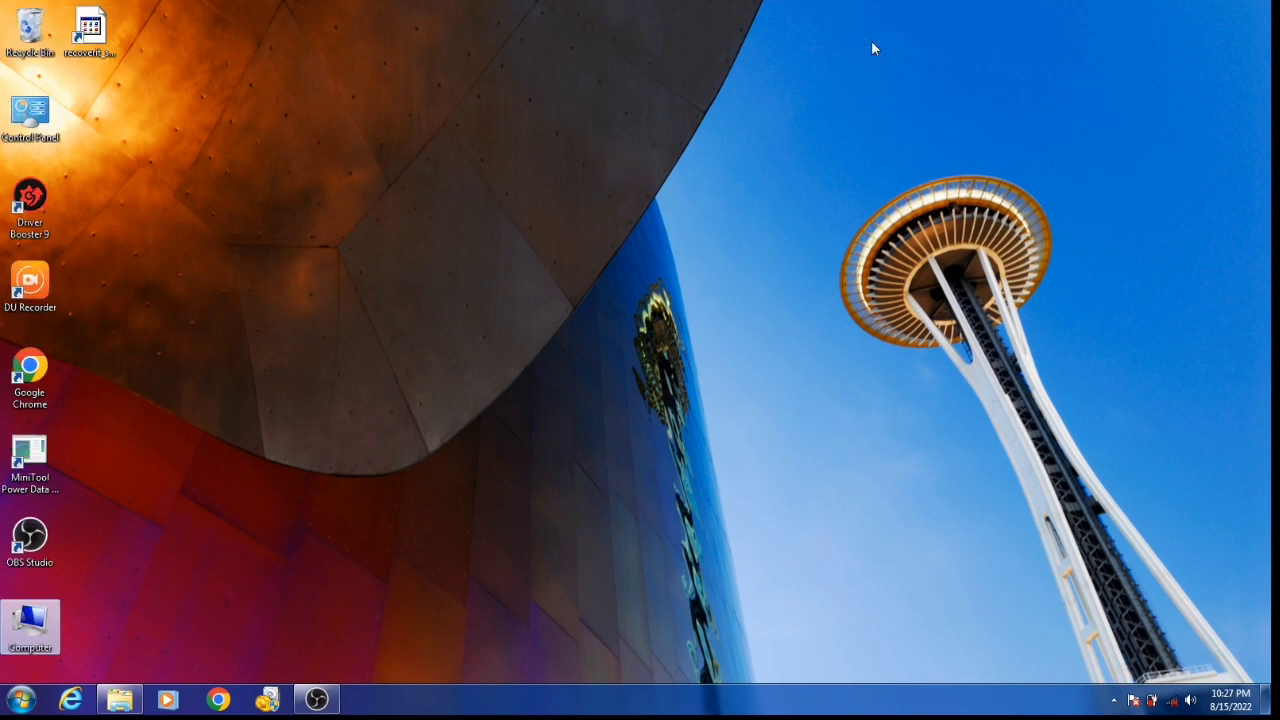
pyautogui.moveTo(25, 117); pyautogui.dragTo(880, 290)
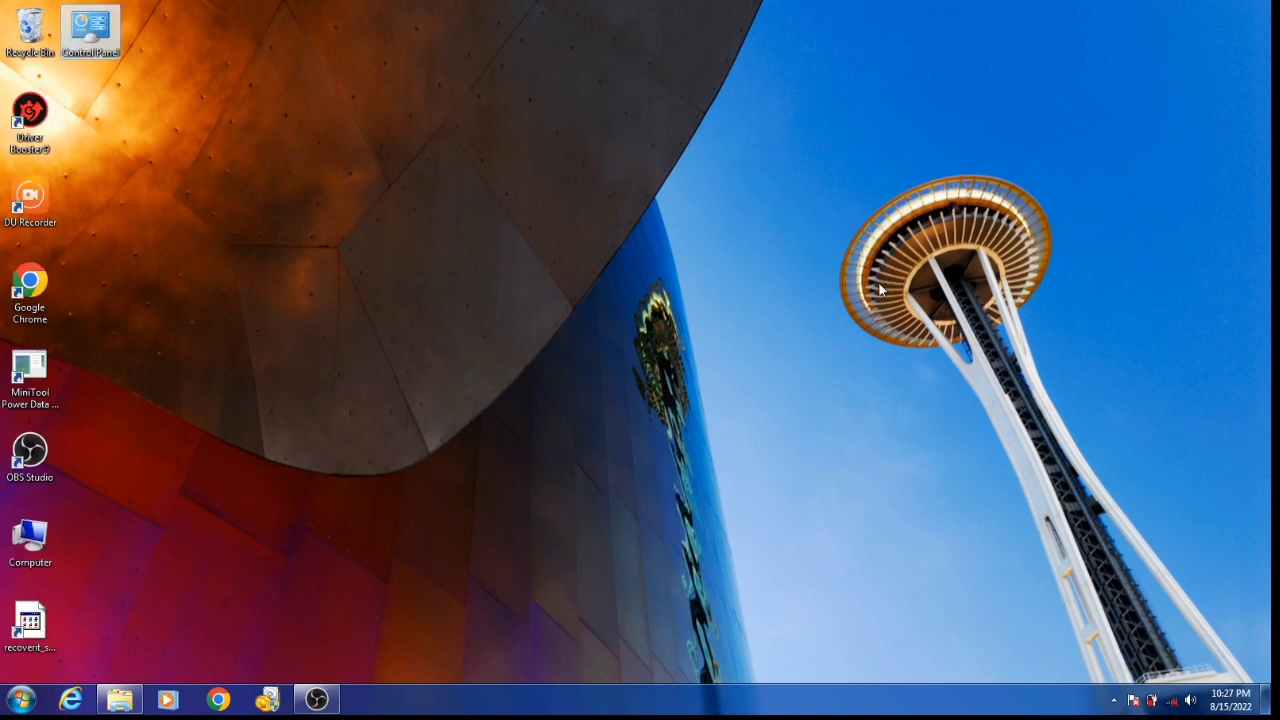
# Step: Turn off aligning the desktop icons to the grid
pyautogui.rightClick(641, 136)
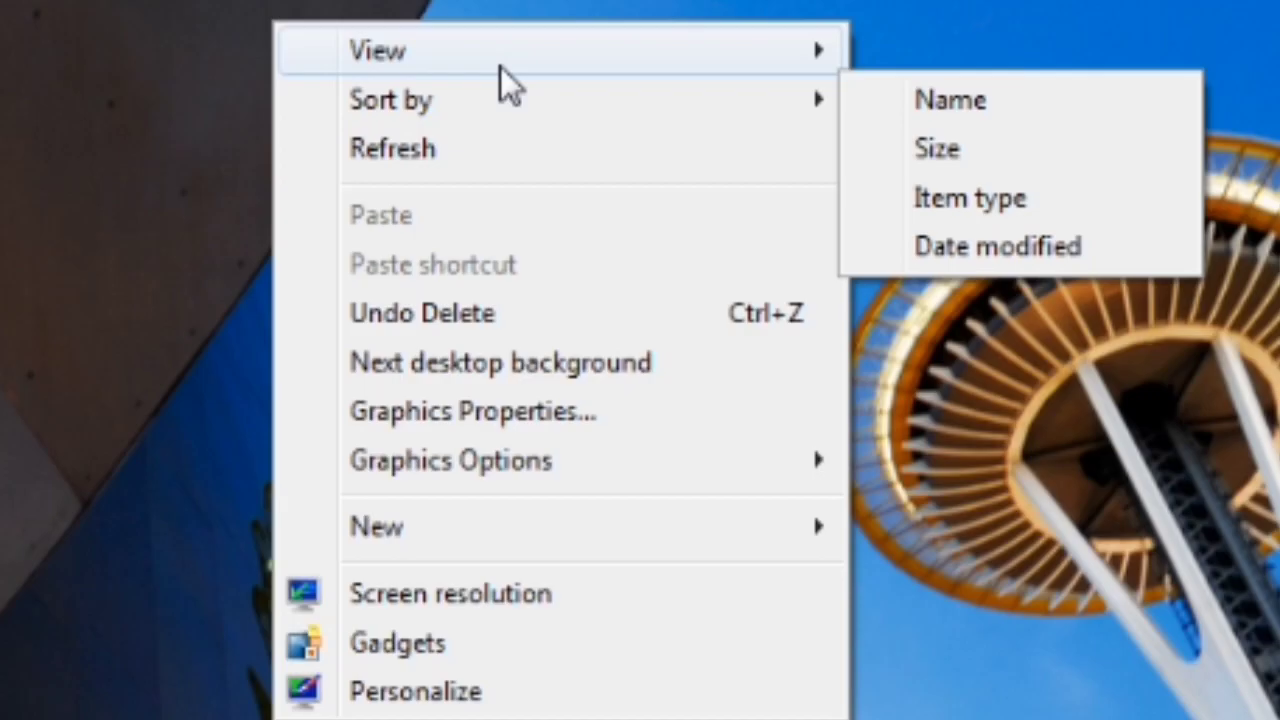
pyautogui.moveTo(503, 70)
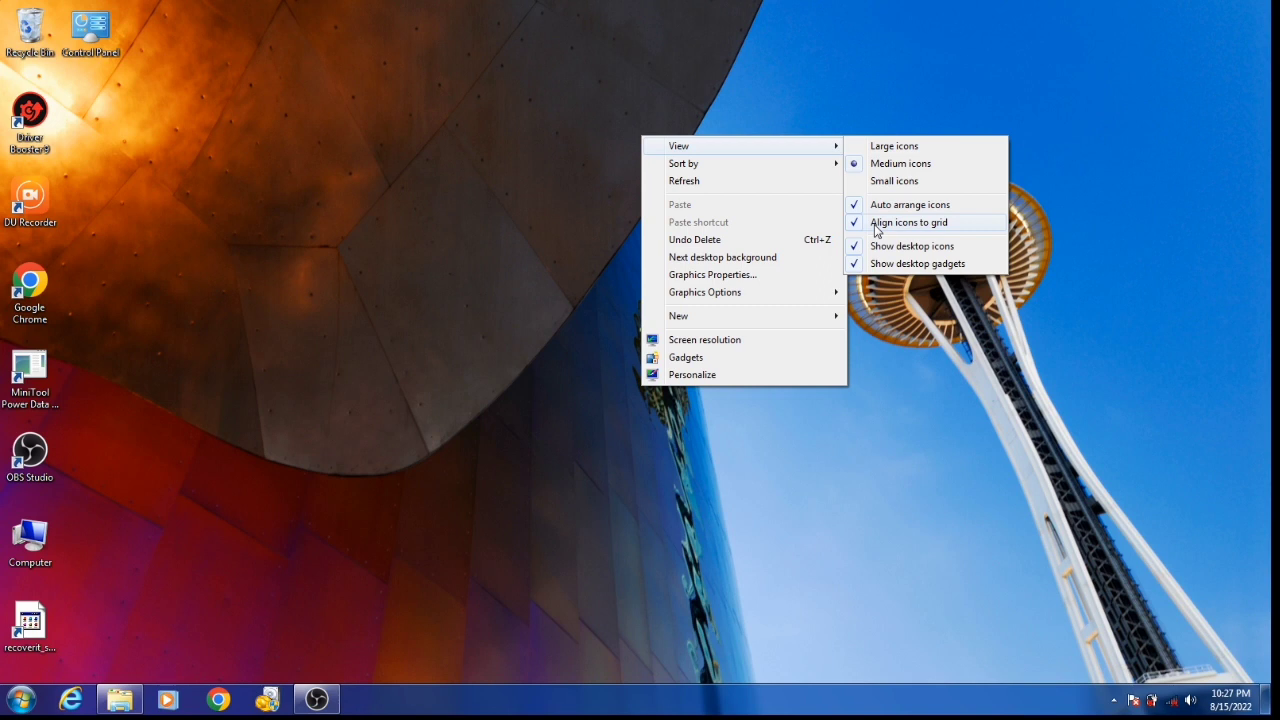
pyautogui.click(935, 285)
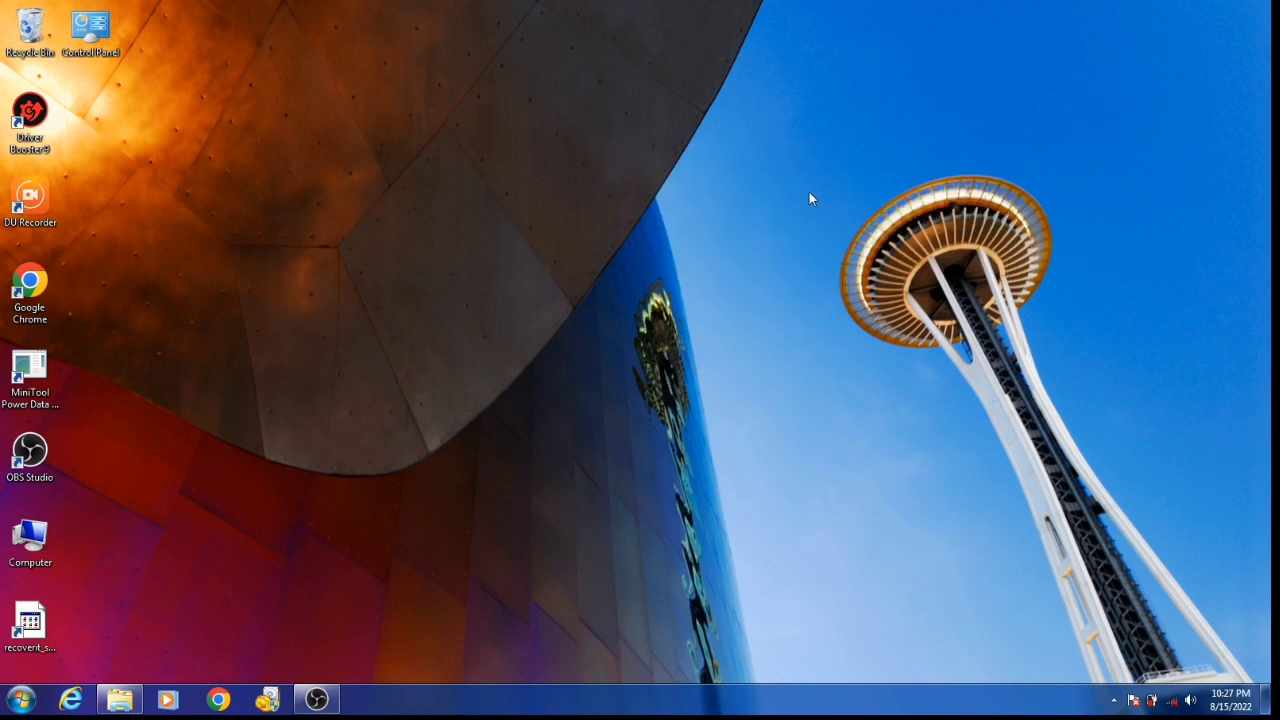
# Step: Hide all desktop icons and show them again
pyautogui.rightClick(616, 129)
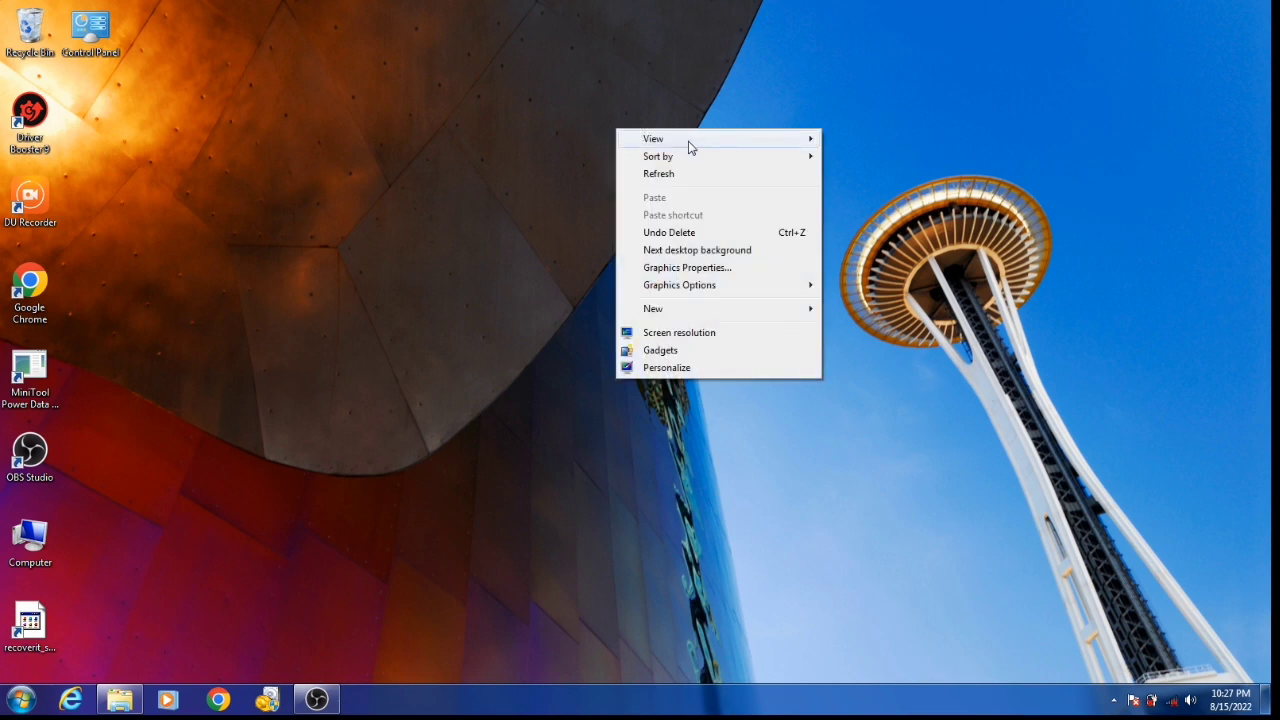
pyautogui.moveTo(688, 137)
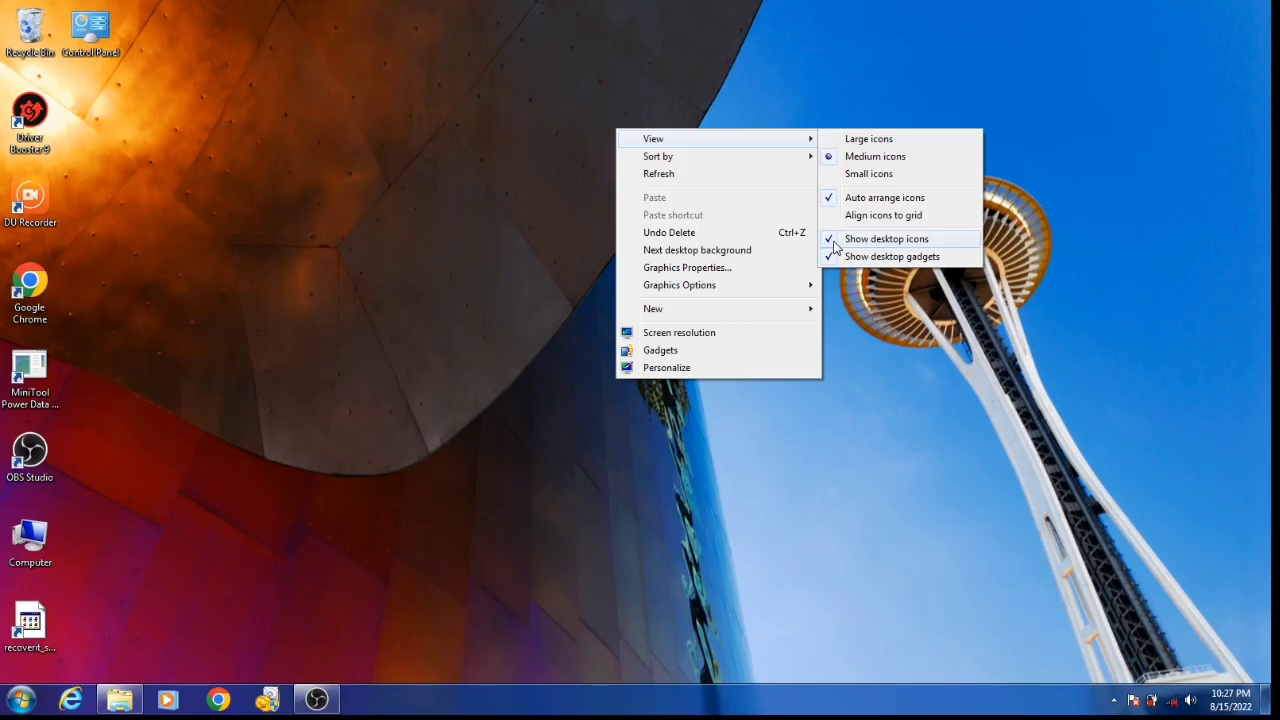
pyautogui.click(835, 244)
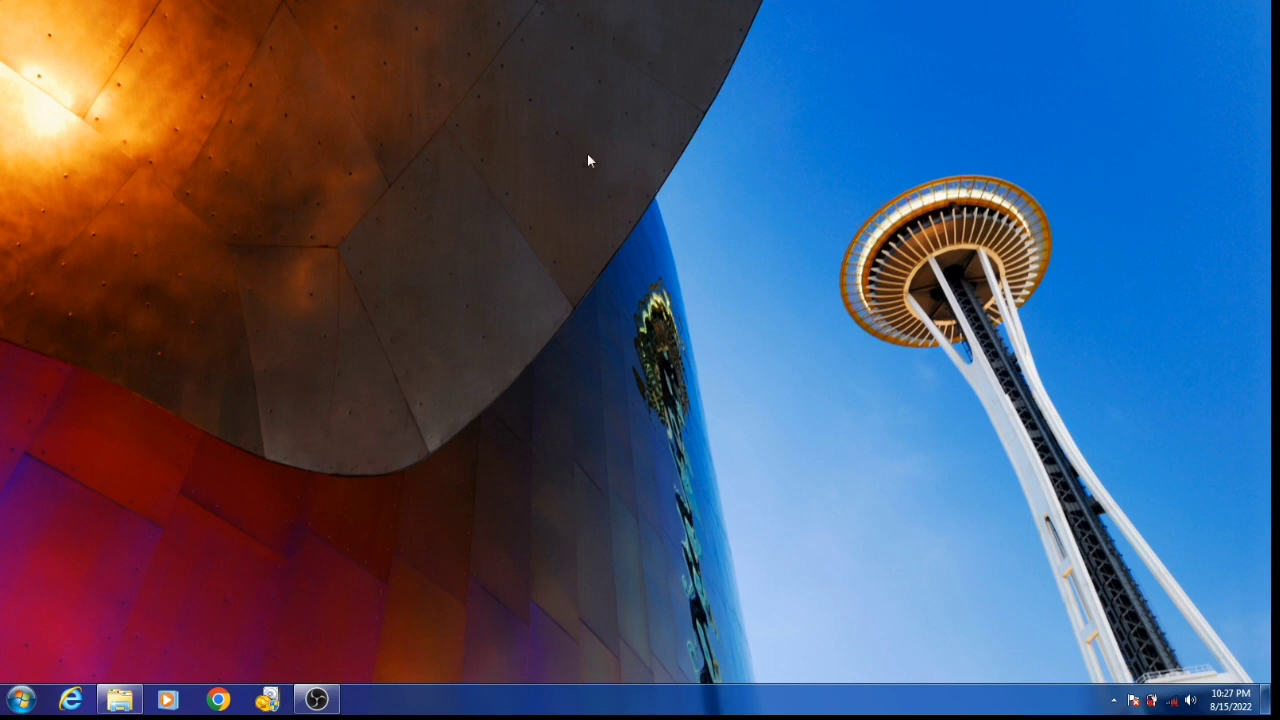
pyautogui.rightClick(550, 129)
pyautogui.moveTo(607, 153)
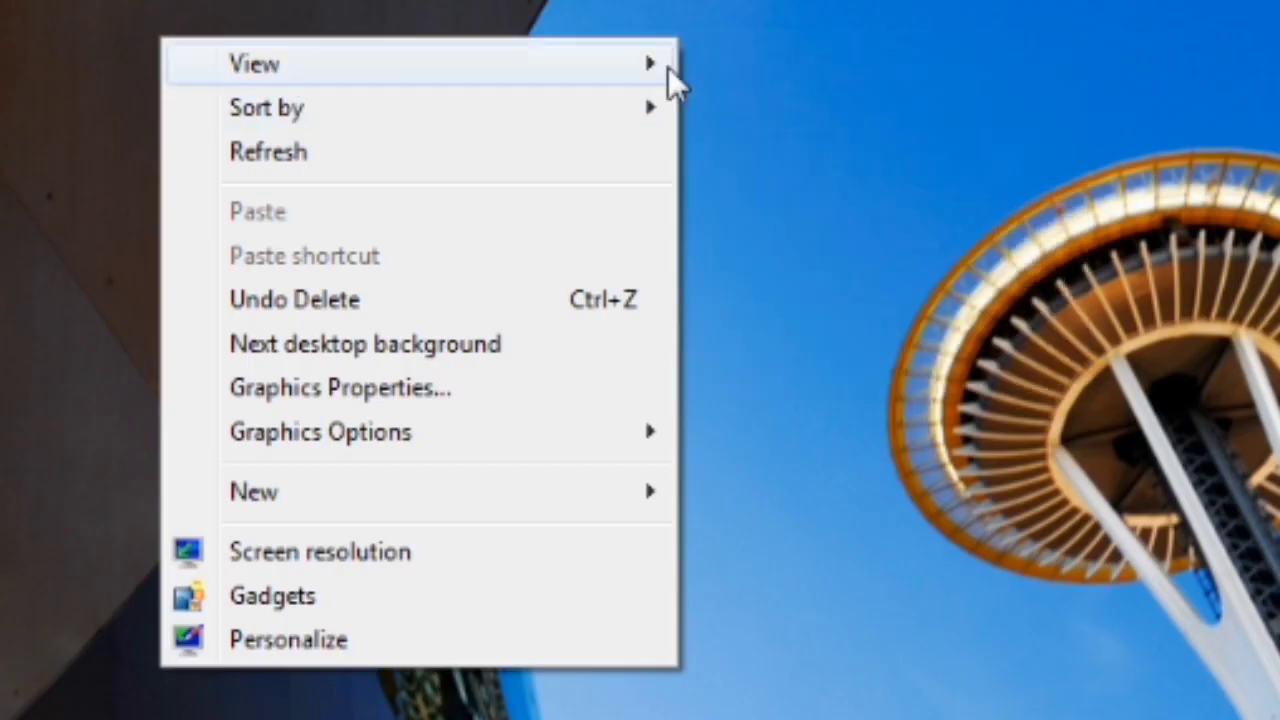
pyautogui.moveTo(634, 64)
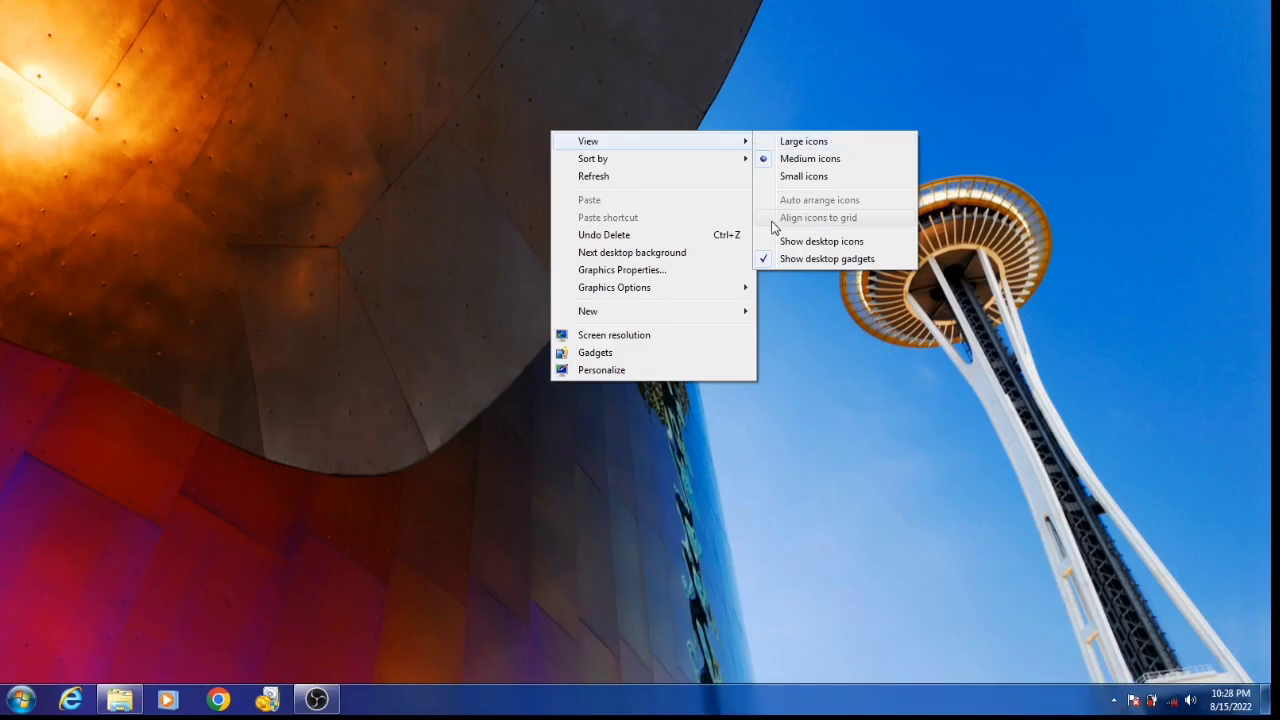
pyautogui.click(769, 241)
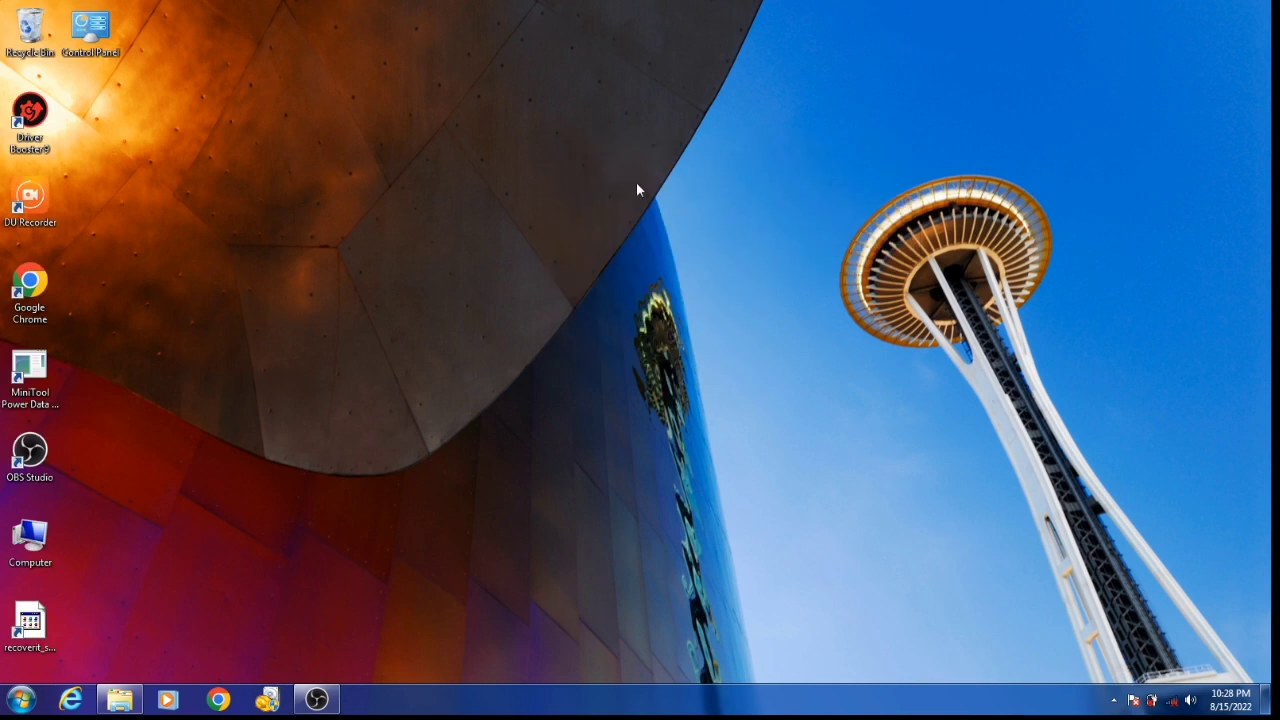
# Step: Add the Clock gadget to the desktop from the gadget gallery, then close the gallery
pyautogui.rightClick(430, 119)
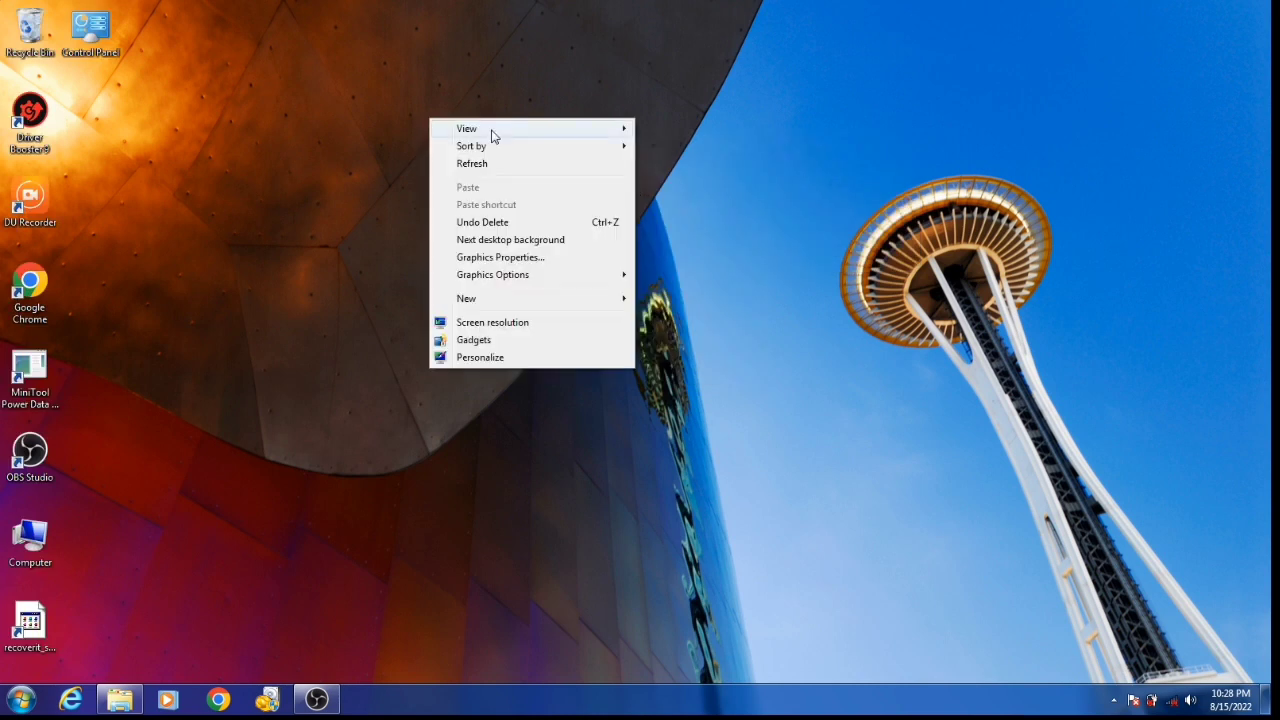
pyautogui.moveTo(526, 128)
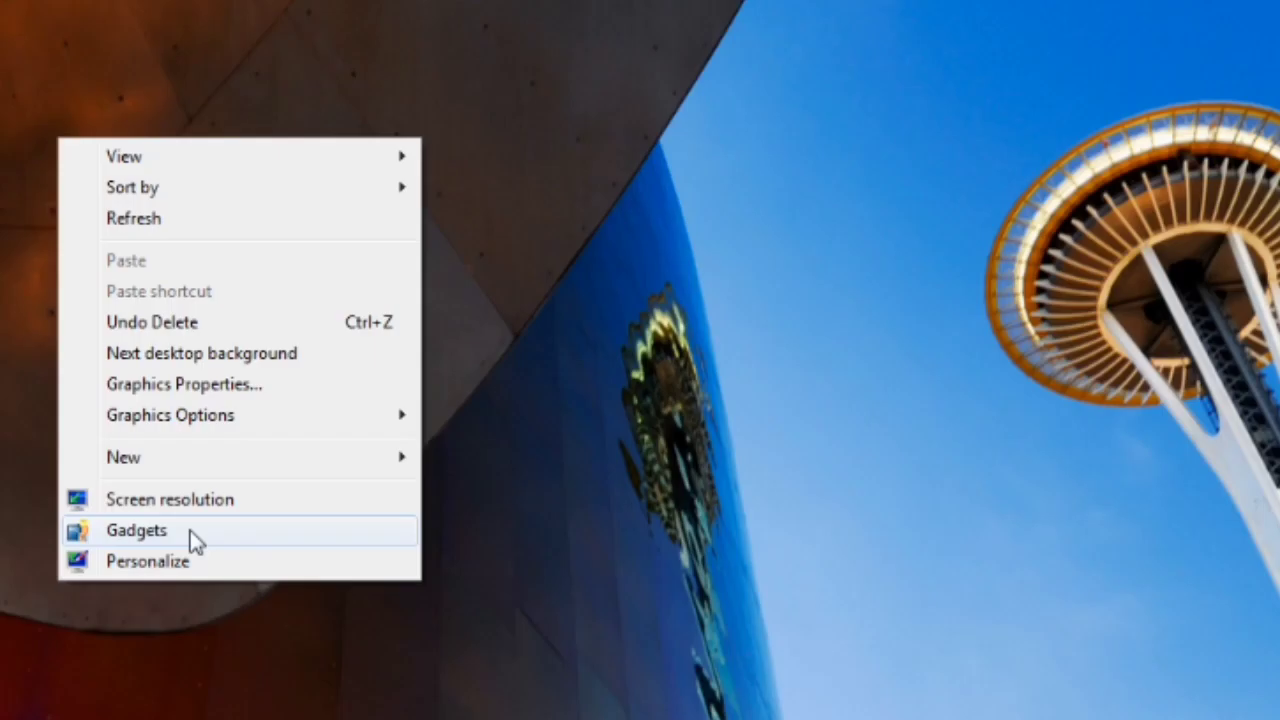
pyautogui.click(390, 424)
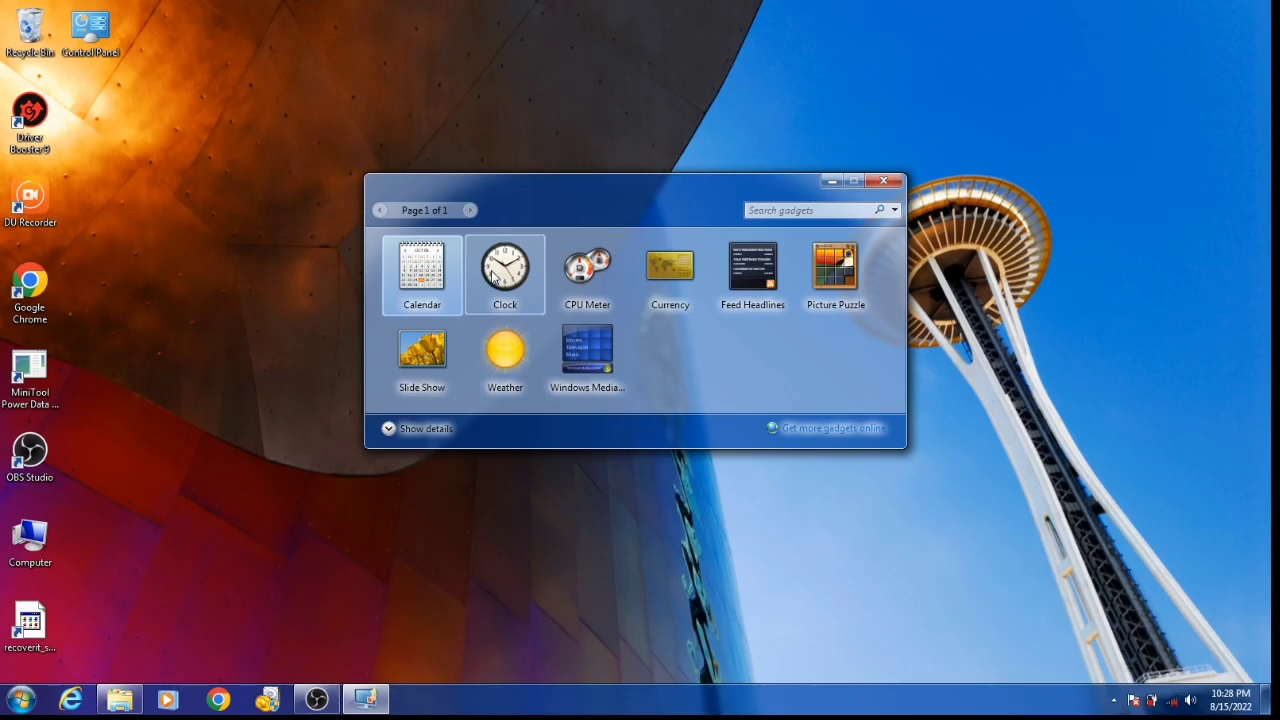
pyautogui.doubleClick(493, 276)
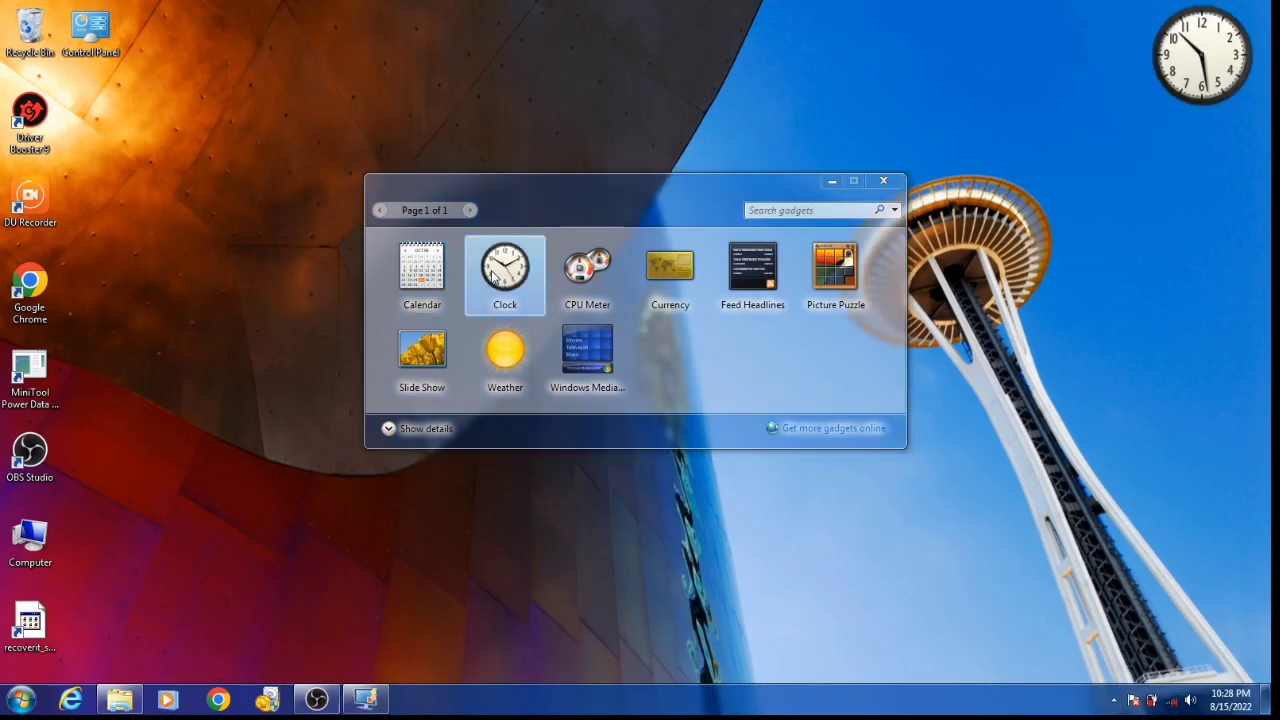
pyautogui.moveTo(1210, 55)
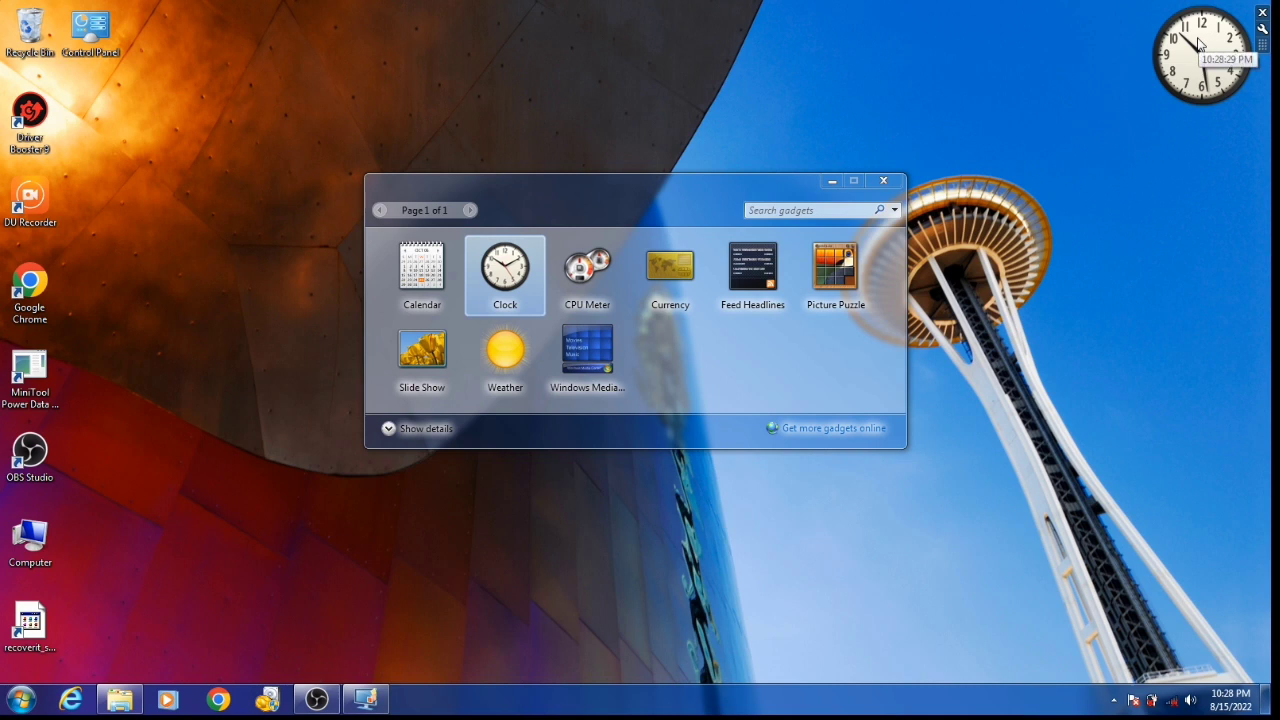
pyautogui.click(883, 181)
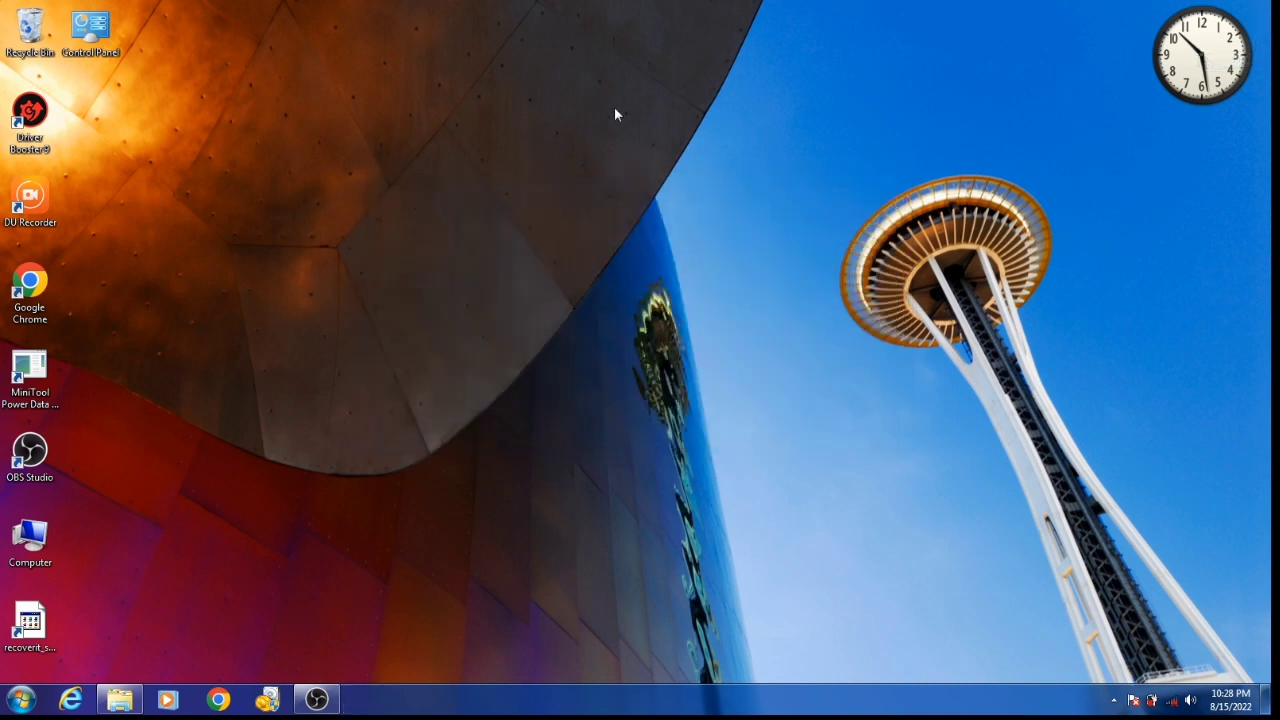
# Step: Hide the desktop gadgets and show them again
pyautogui.rightClick(505, 107)
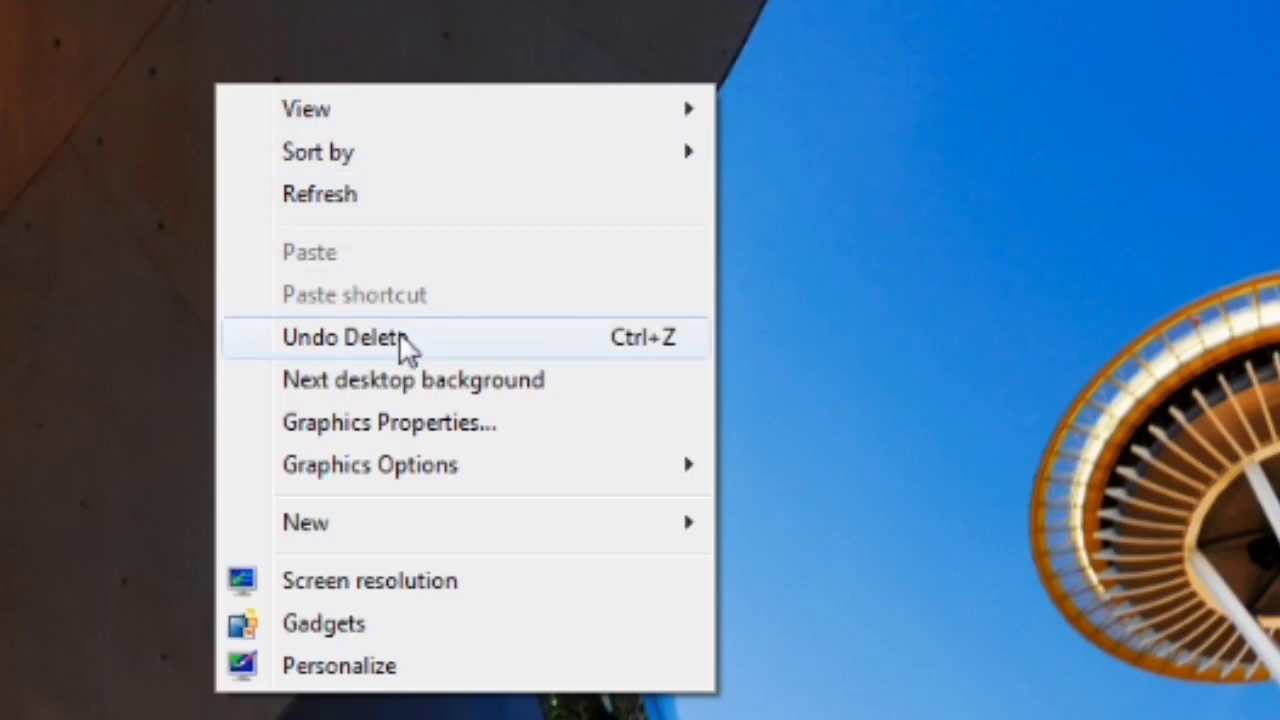
pyautogui.moveTo(411, 108)
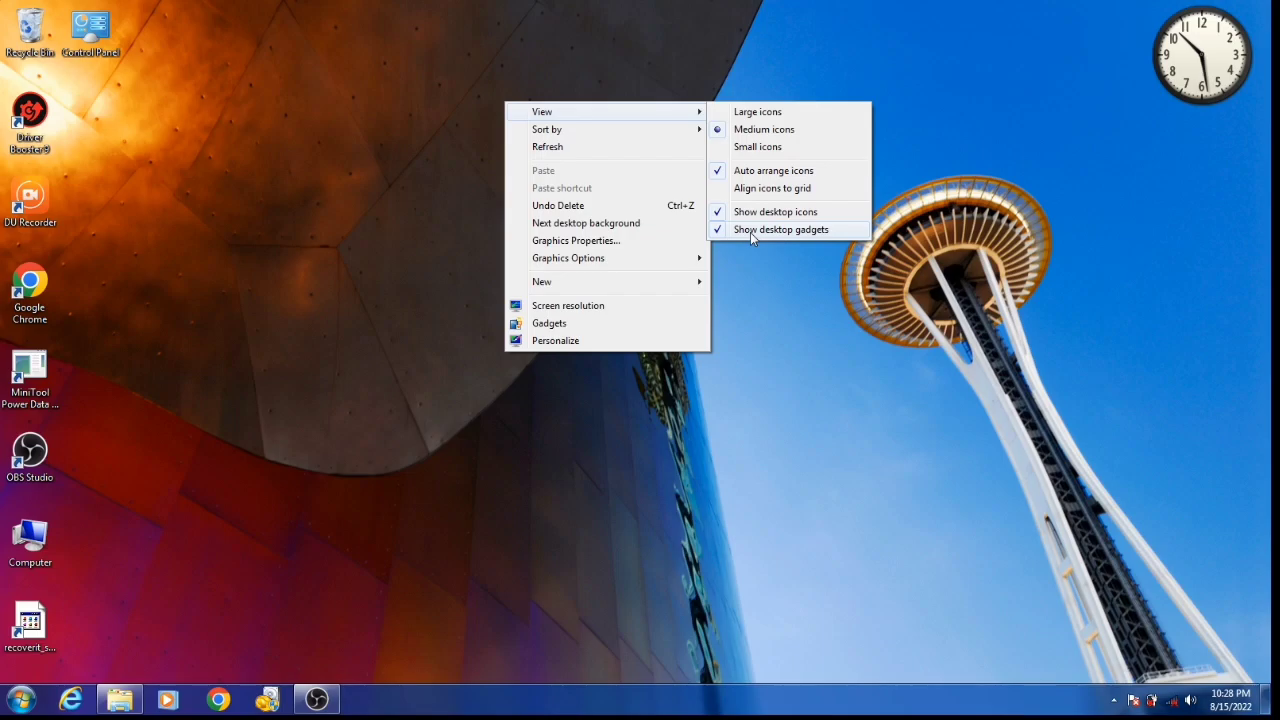
pyautogui.click(750, 232)
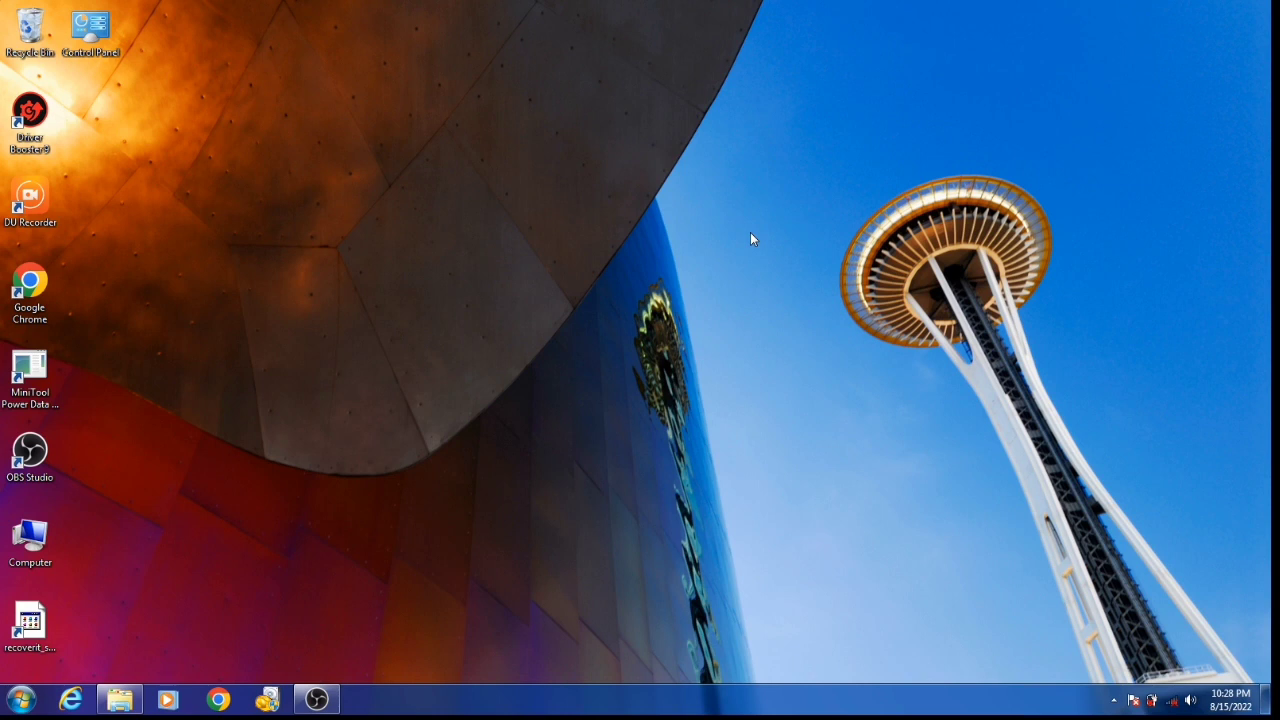
pyautogui.rightClick(592, 168)
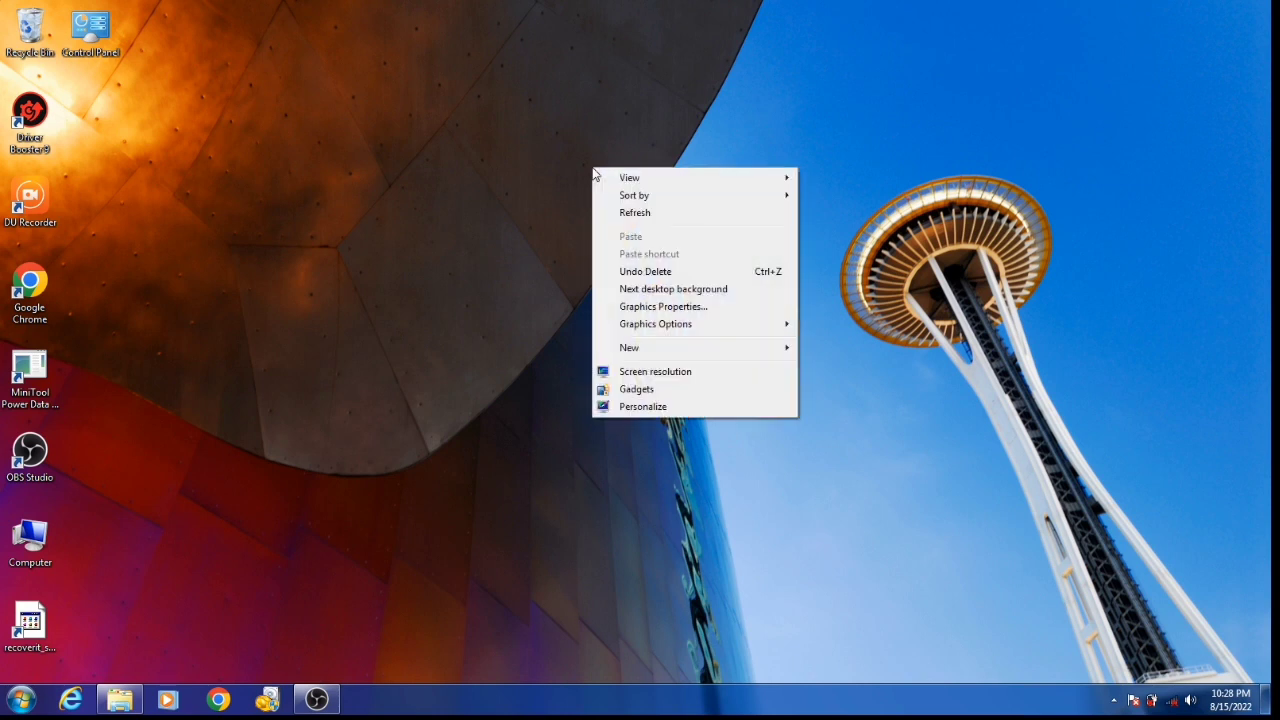
pyautogui.moveTo(657, 179)
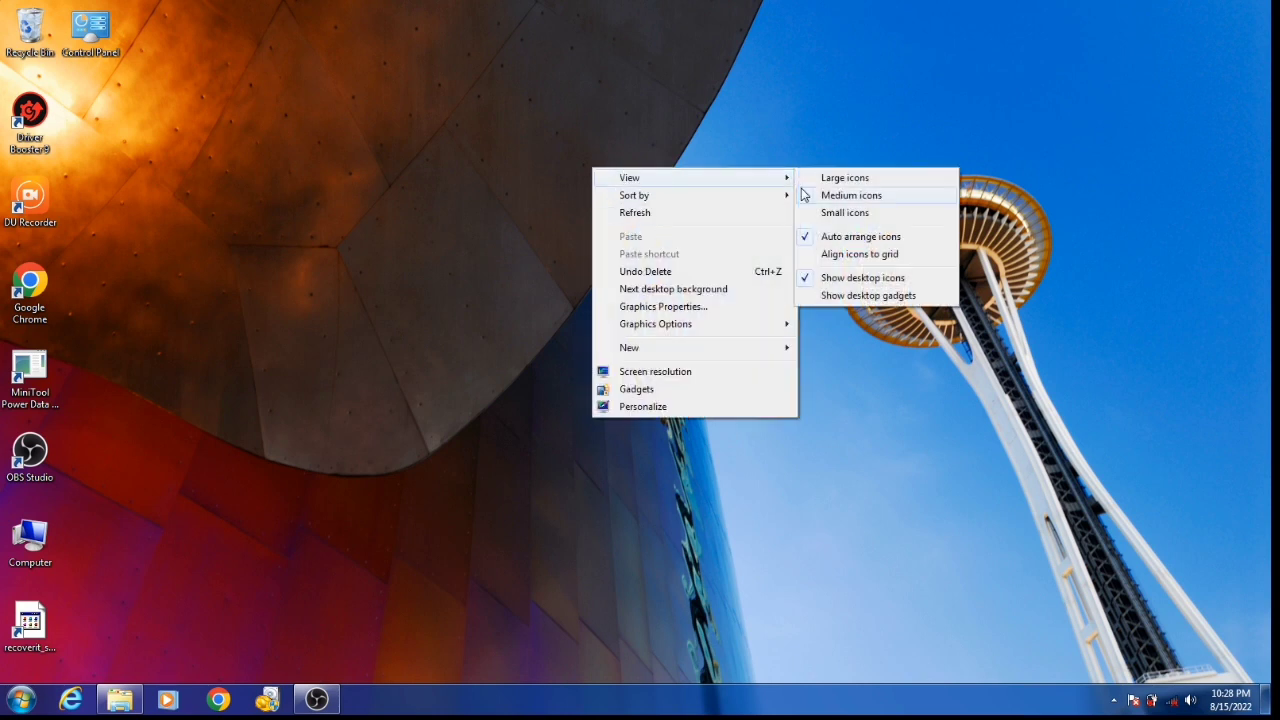
pyautogui.click(821, 298)
# Step: Remove the clock gadget and refresh the desktop
pyautogui.moveTo(1241, 24)
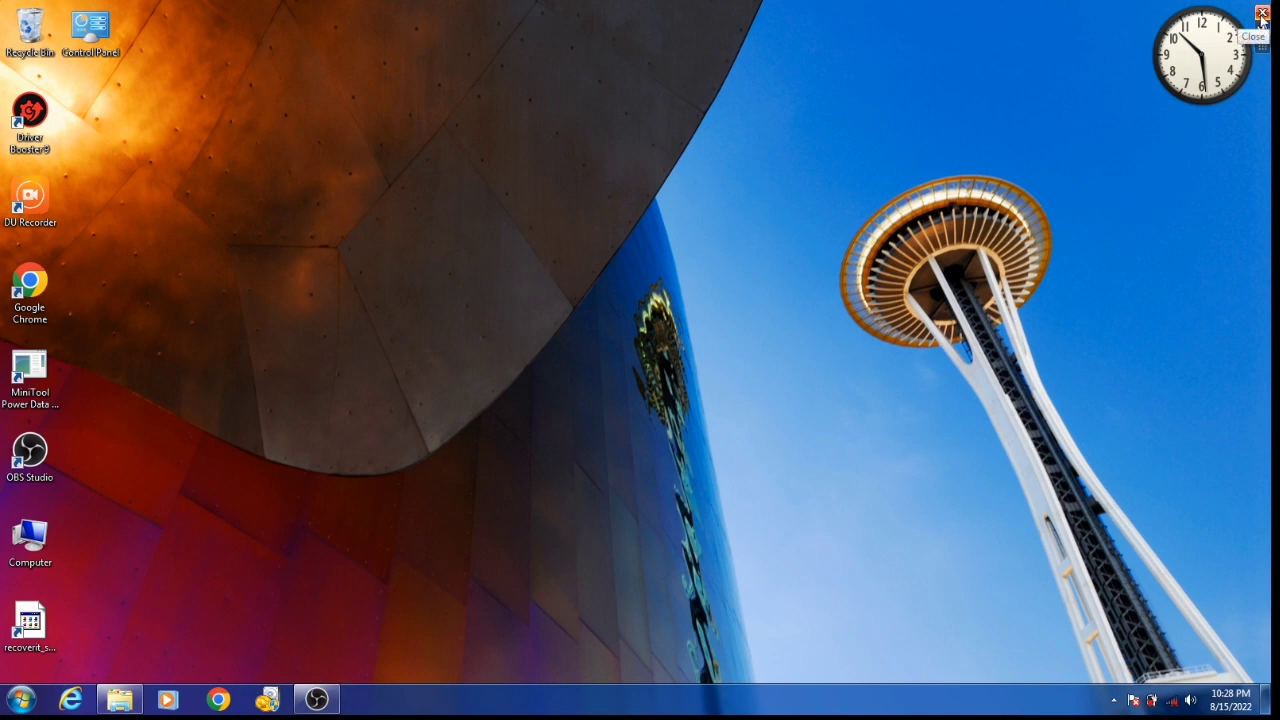
pyautogui.click(1262, 13)
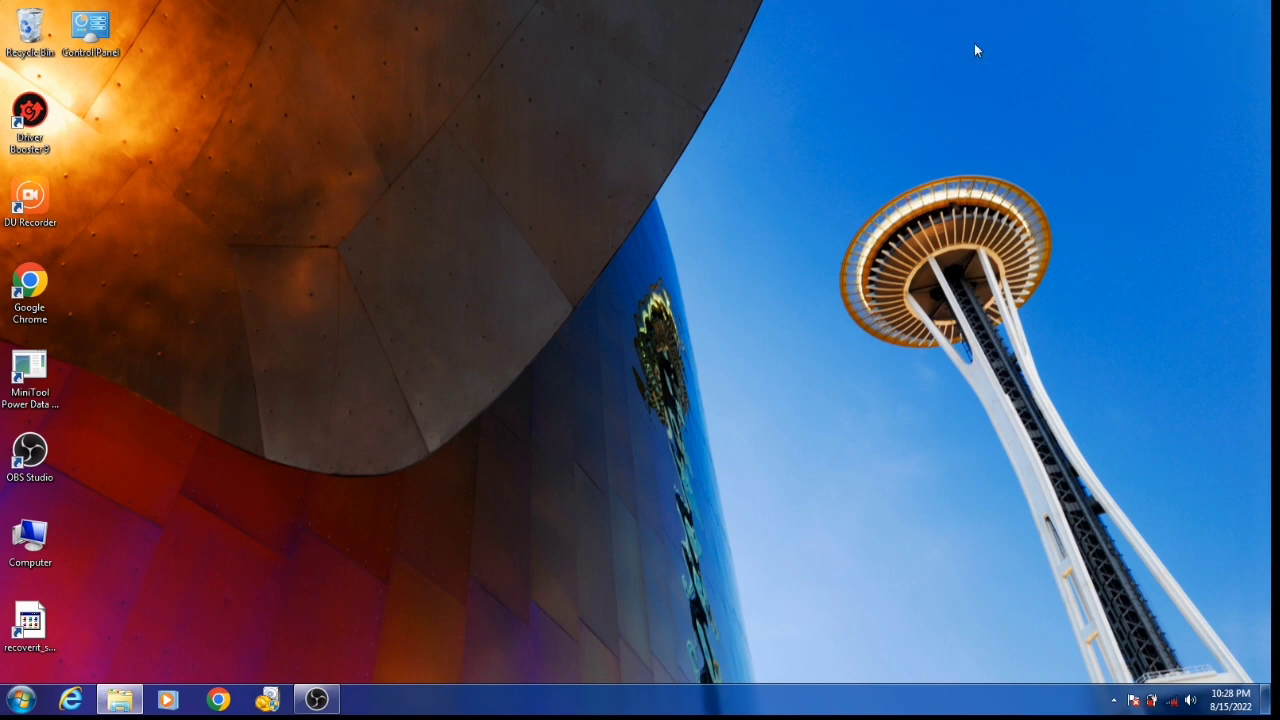
pyautogui.rightClick(478, 43)
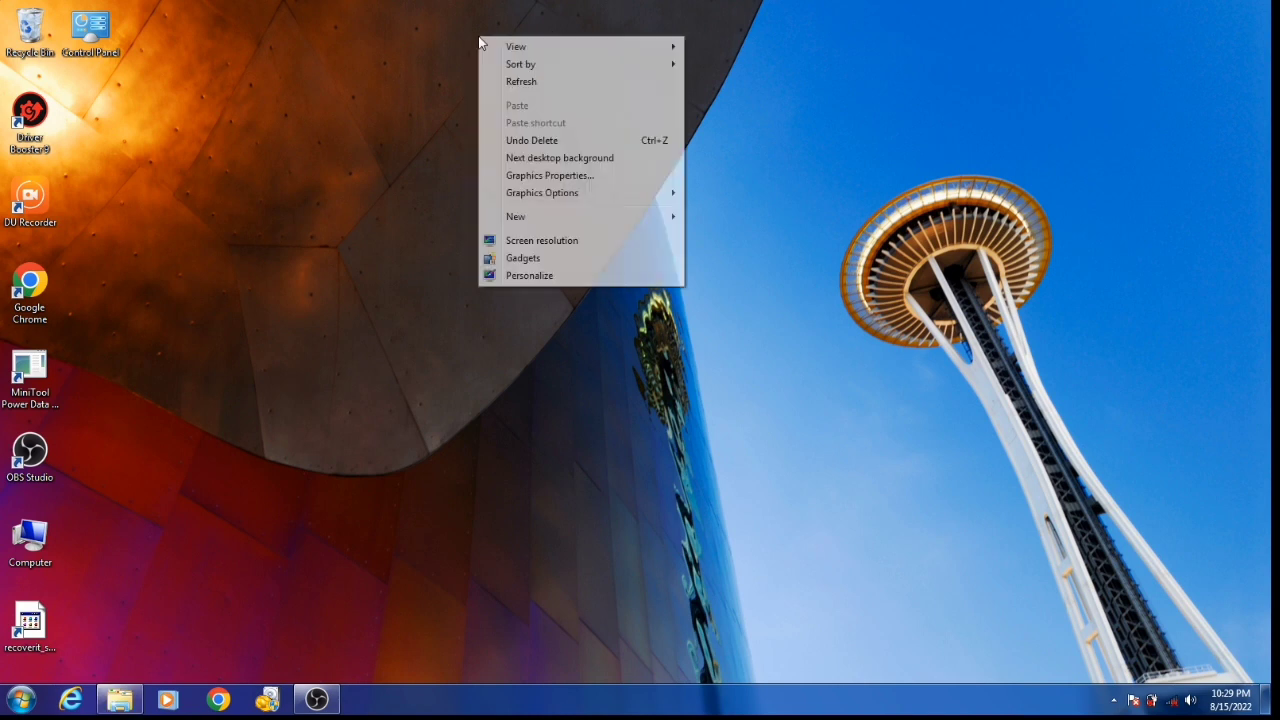
pyautogui.click(521, 82)
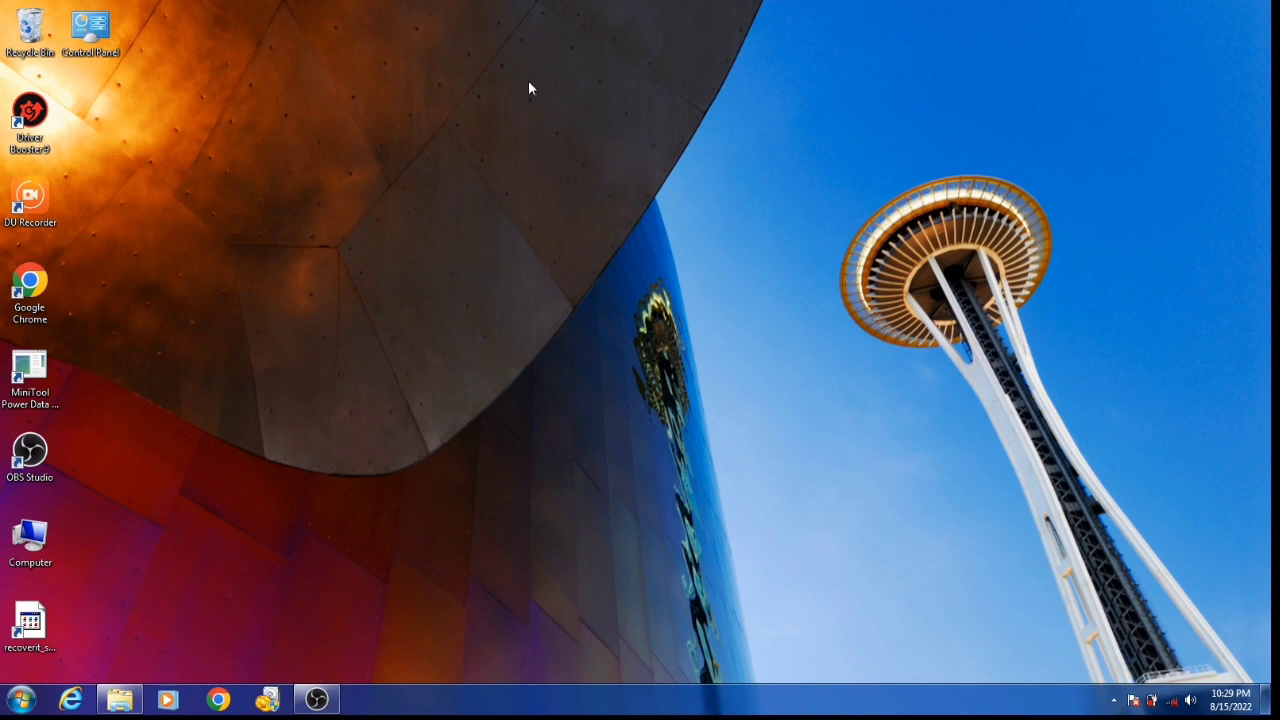
# Step: Create a new folder named sahf on the desktop
pyautogui.rightClick(313, 88)
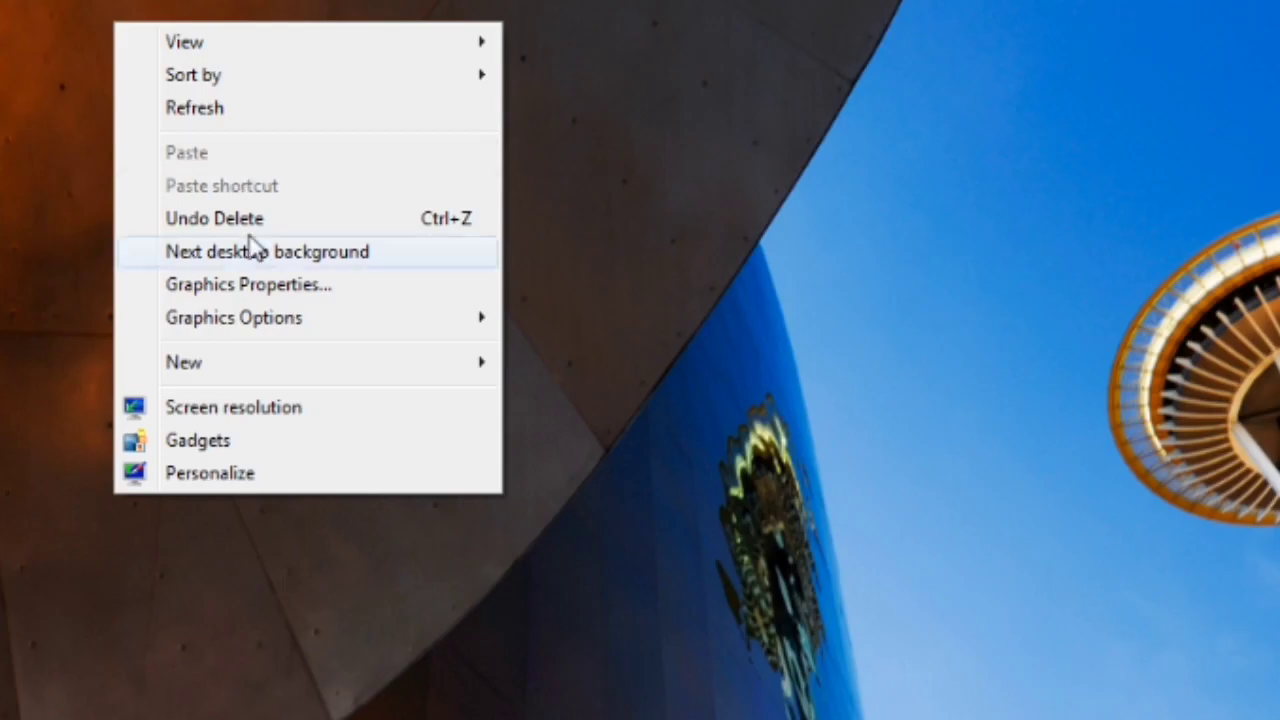
pyautogui.moveTo(286, 366)
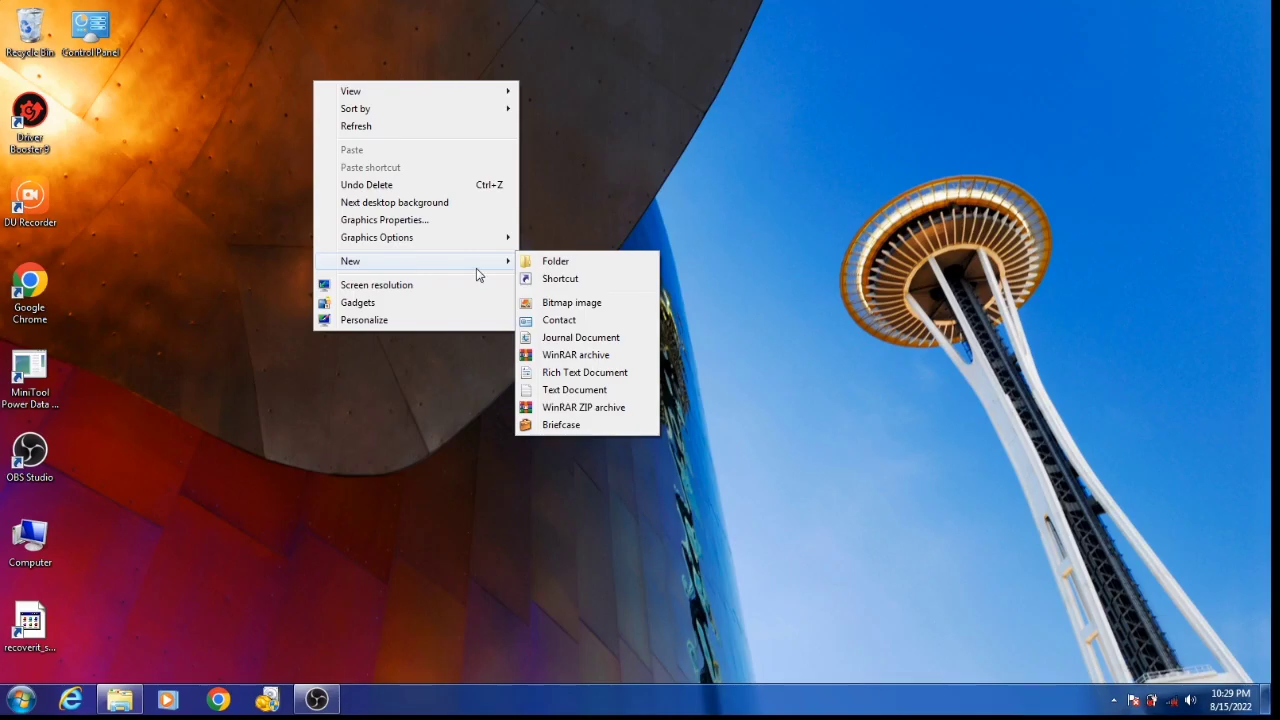
pyautogui.click(537, 264)
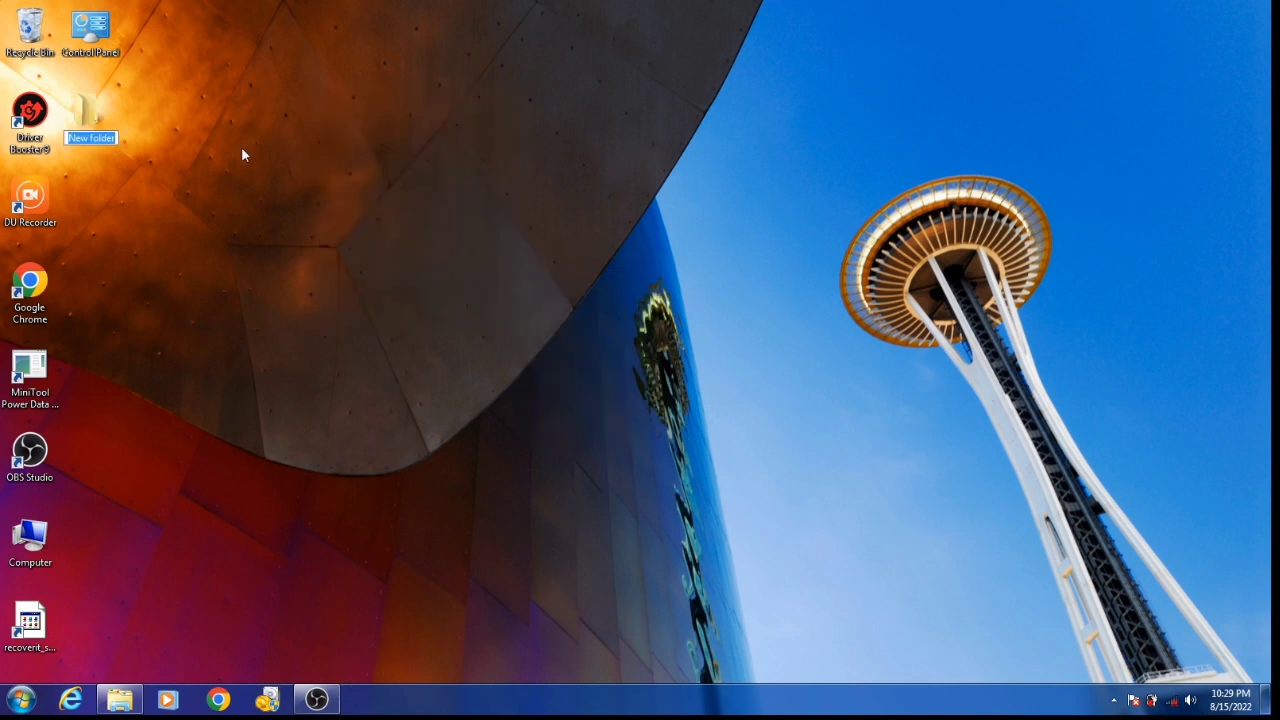
pyautogui.write('sahi')
pyautogui.click(163, 122)
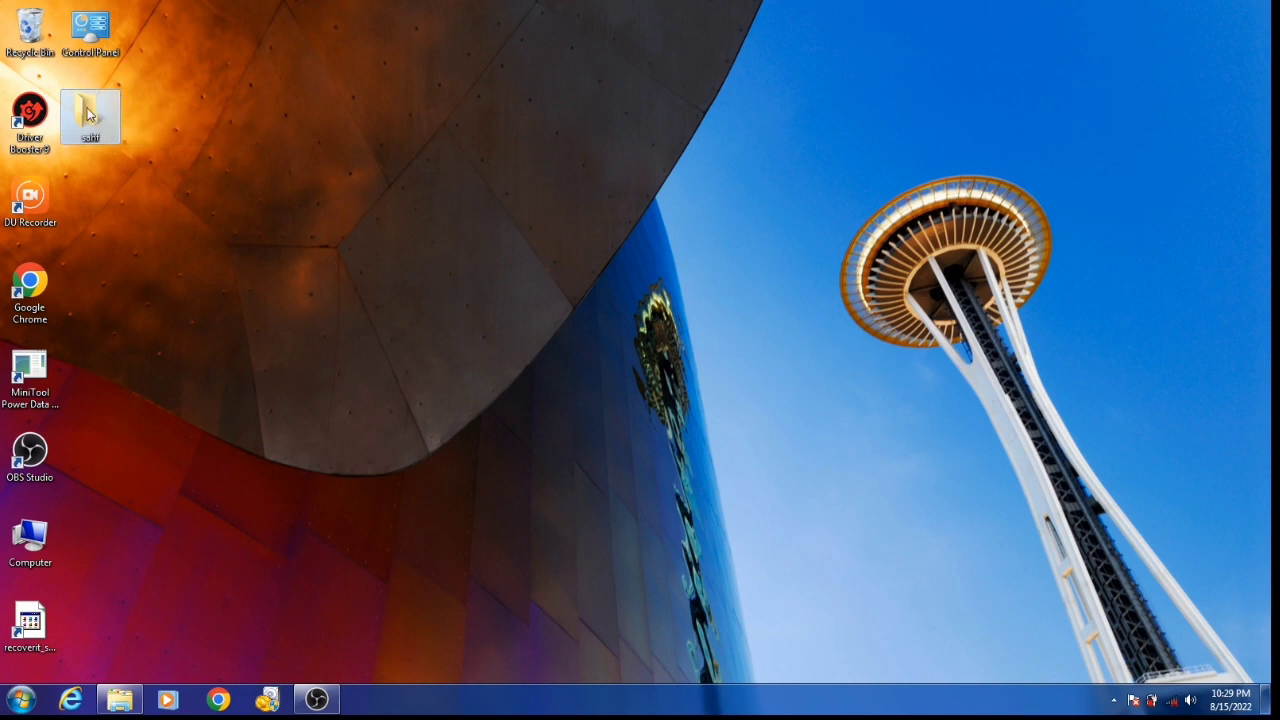
# Step: Open the sahf folder and create a new subfolder inside it, keeping the default name
pyautogui.doubleClick(88, 112)
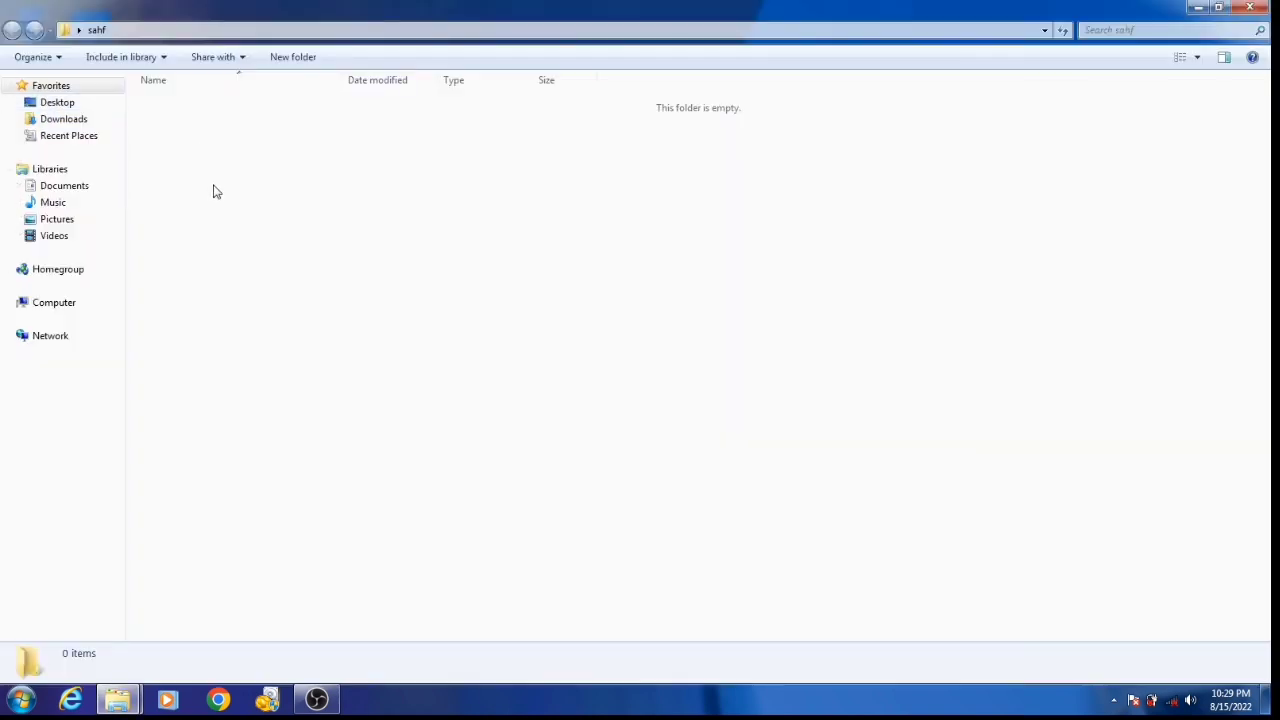
pyautogui.rightClick(213, 191)
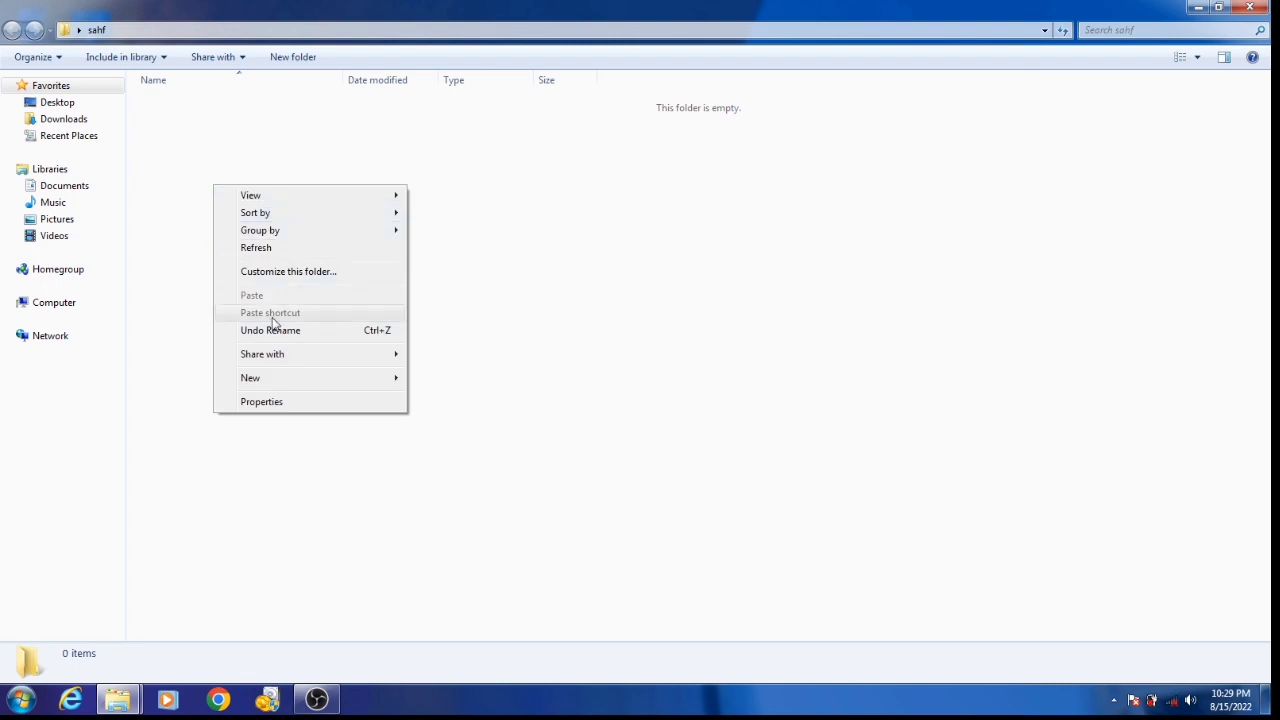
pyautogui.moveTo(291, 378)
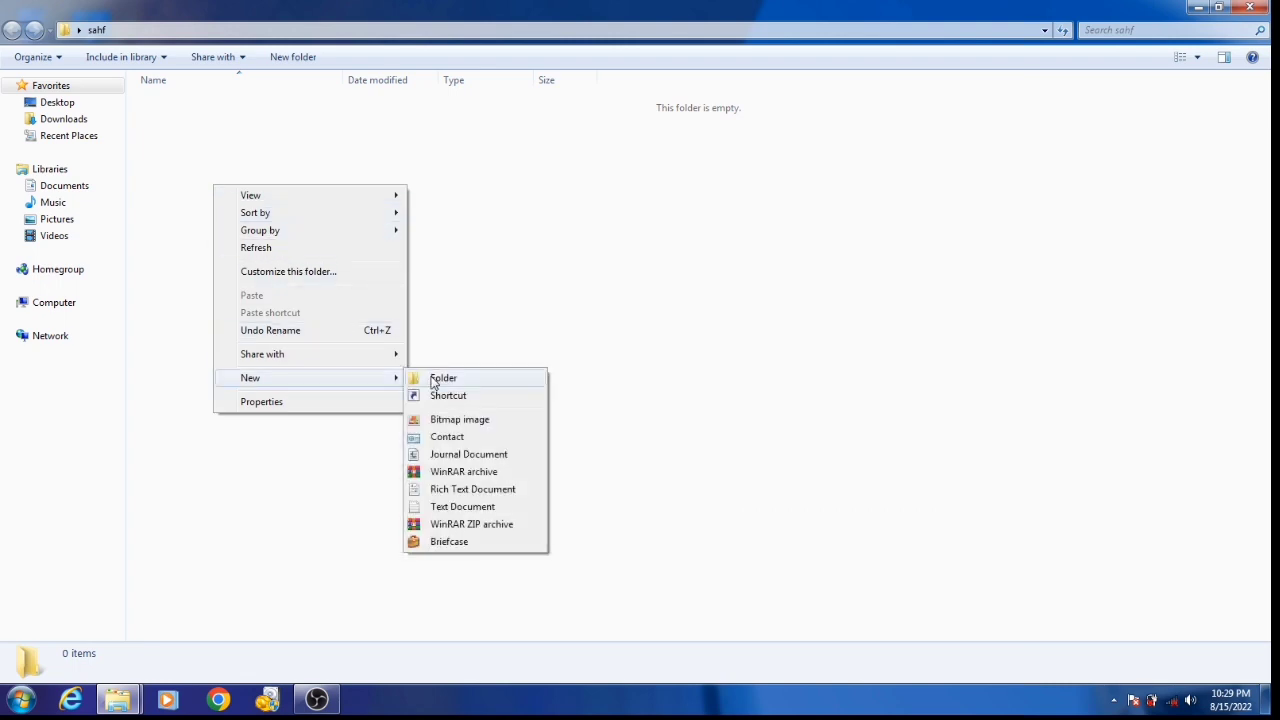
pyautogui.click(437, 378)
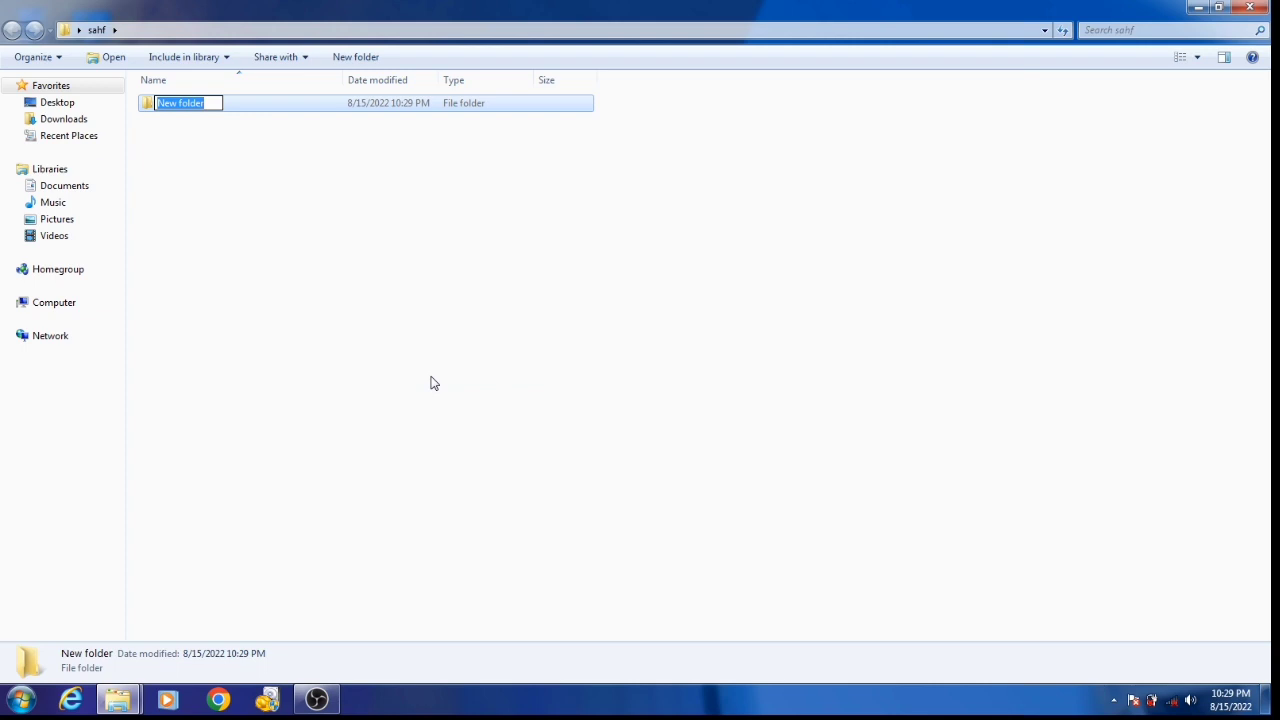
pyautogui.click(432, 383)
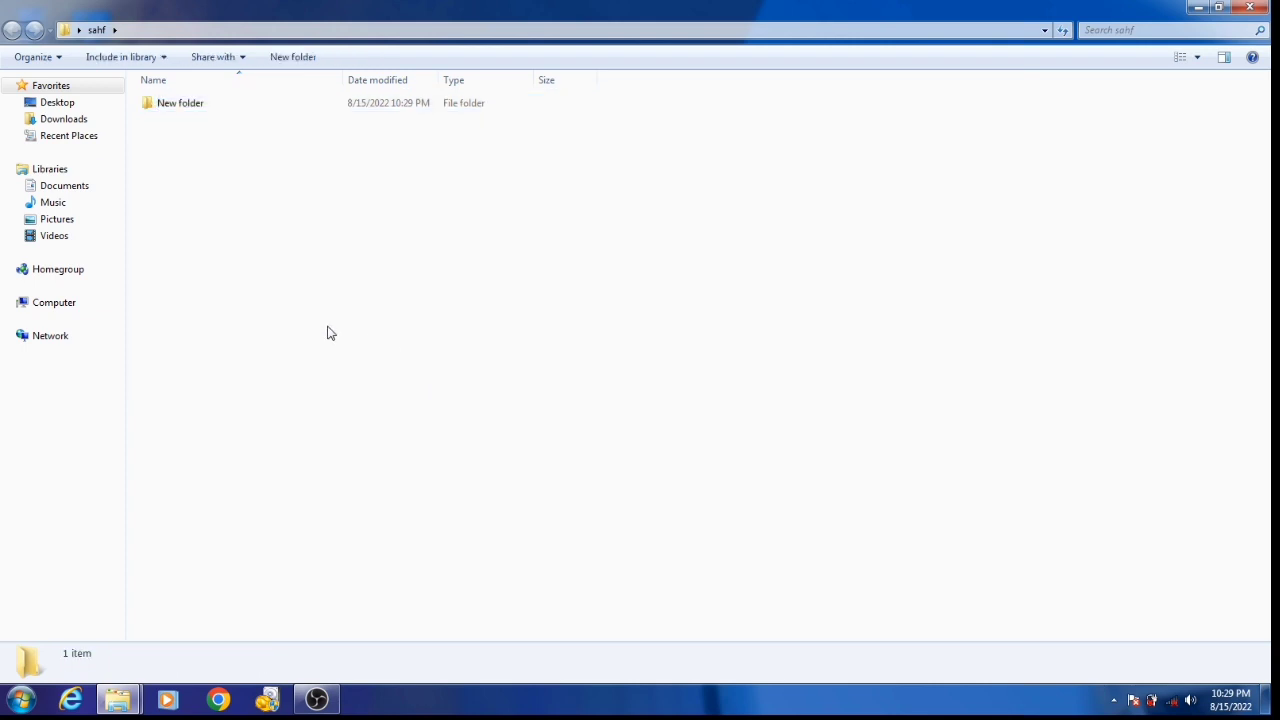
# Step: Rename the subfolder inside sahf as jhzxhj and close the folder window
pyautogui.click(205, 107)
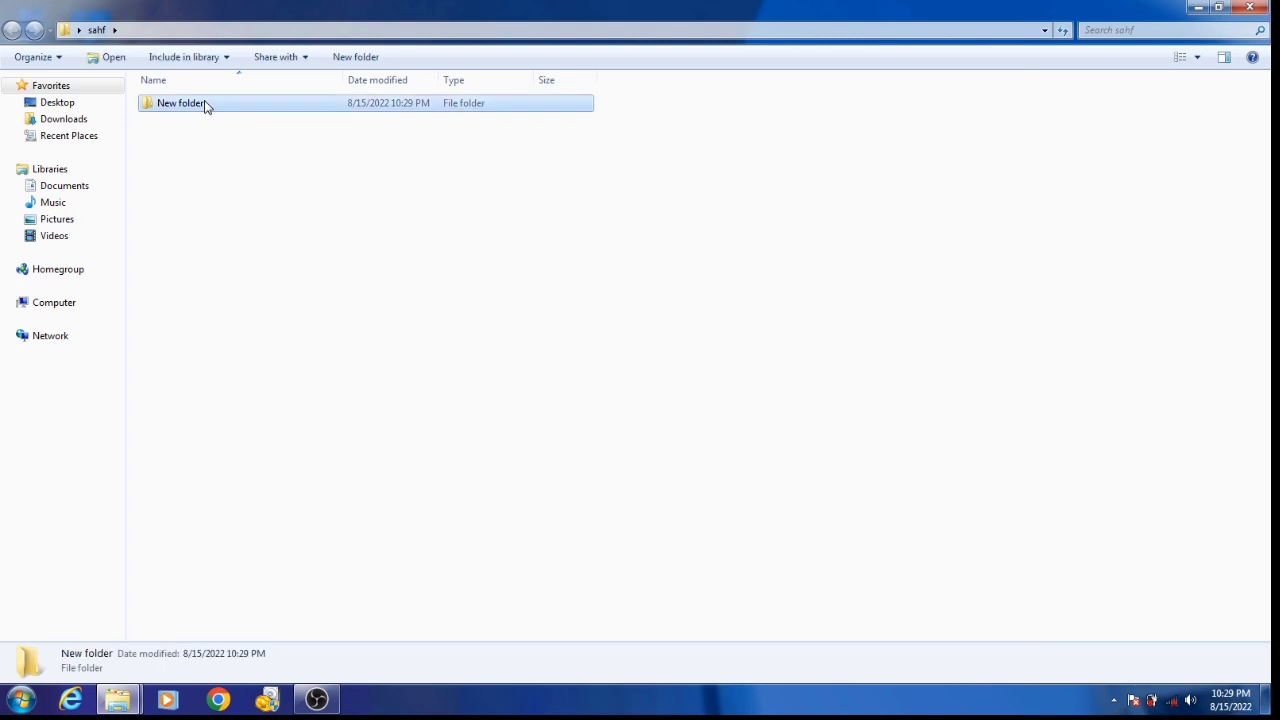
pyautogui.rightClick(206, 107)
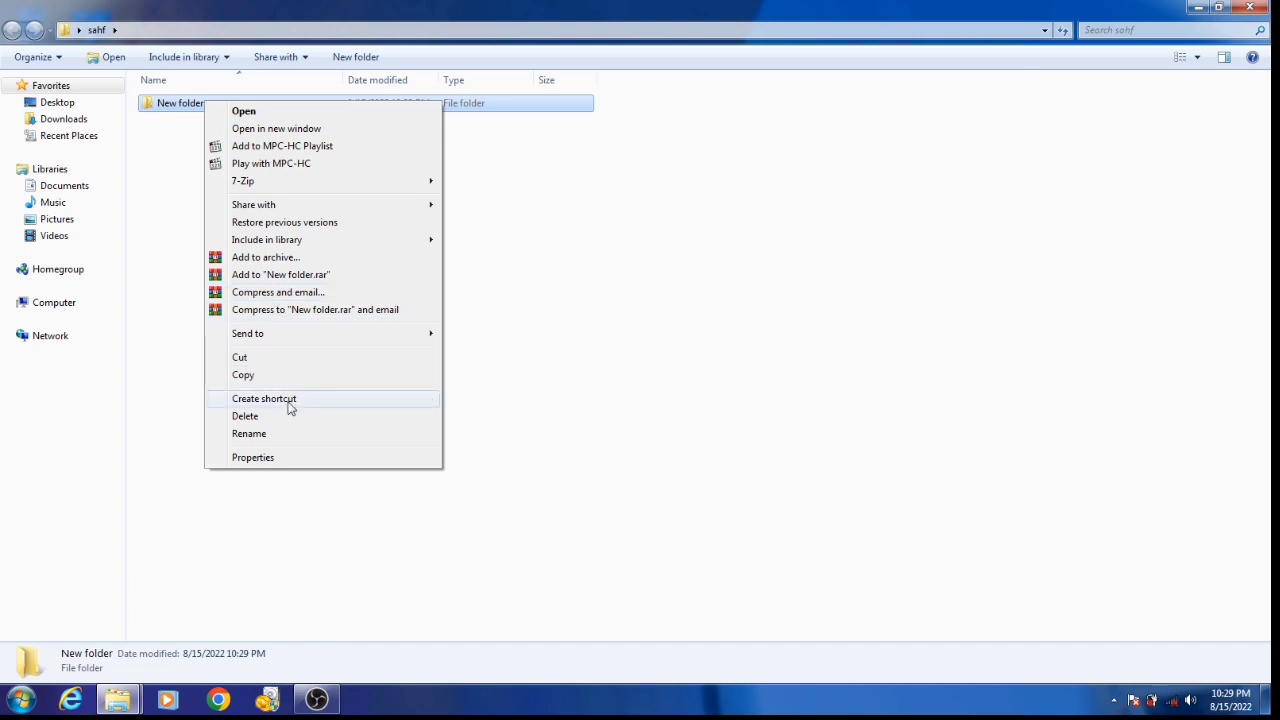
pyautogui.click(249, 434)
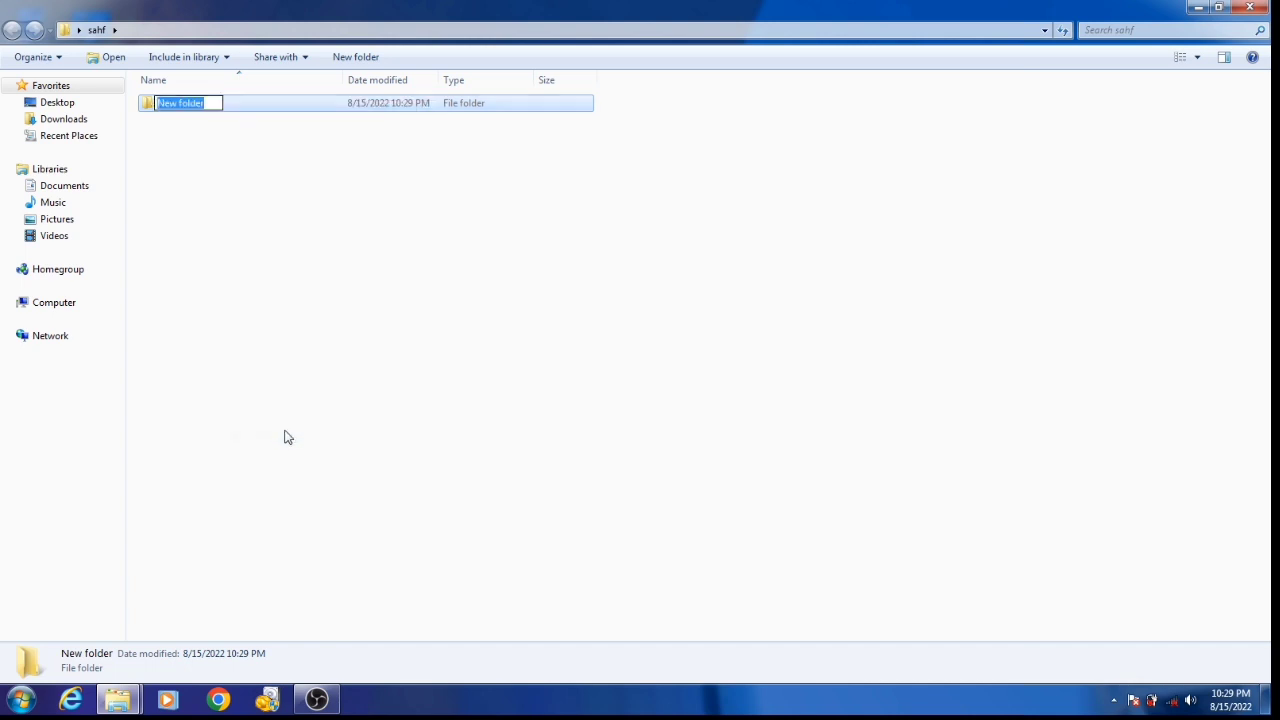
pyautogui.write('jhzxhj')
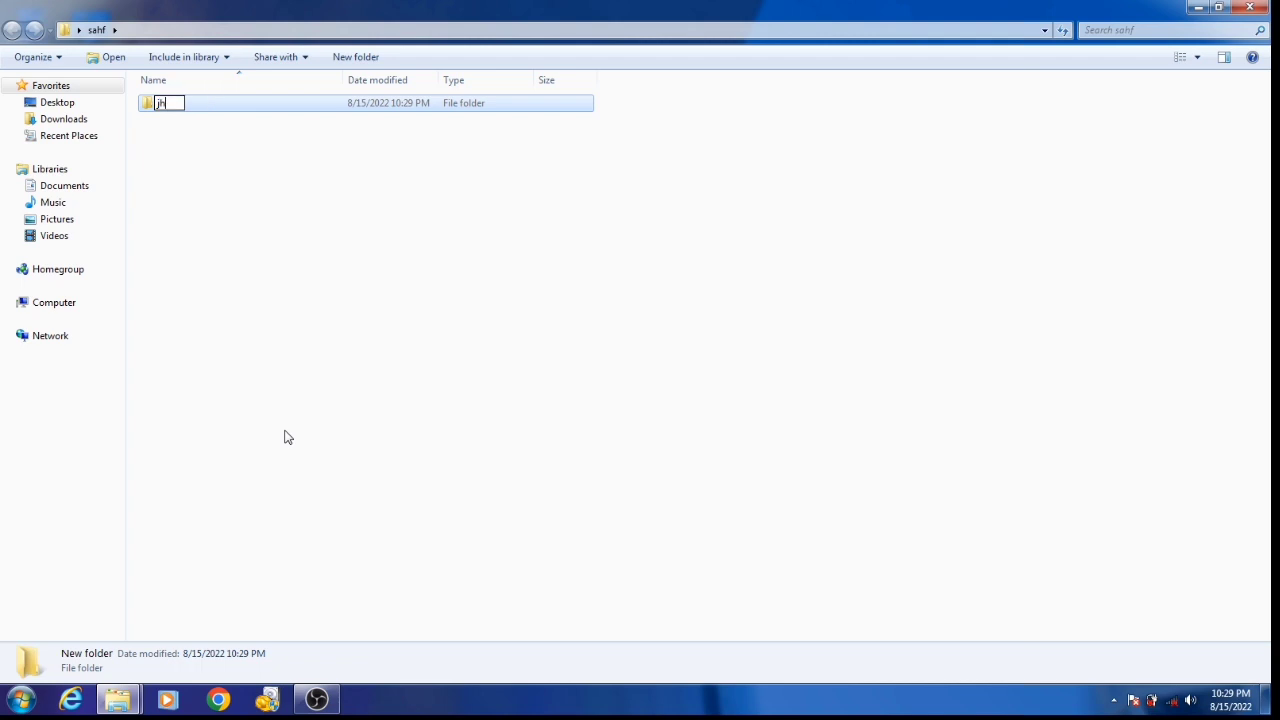
pyautogui.click(363, 394)
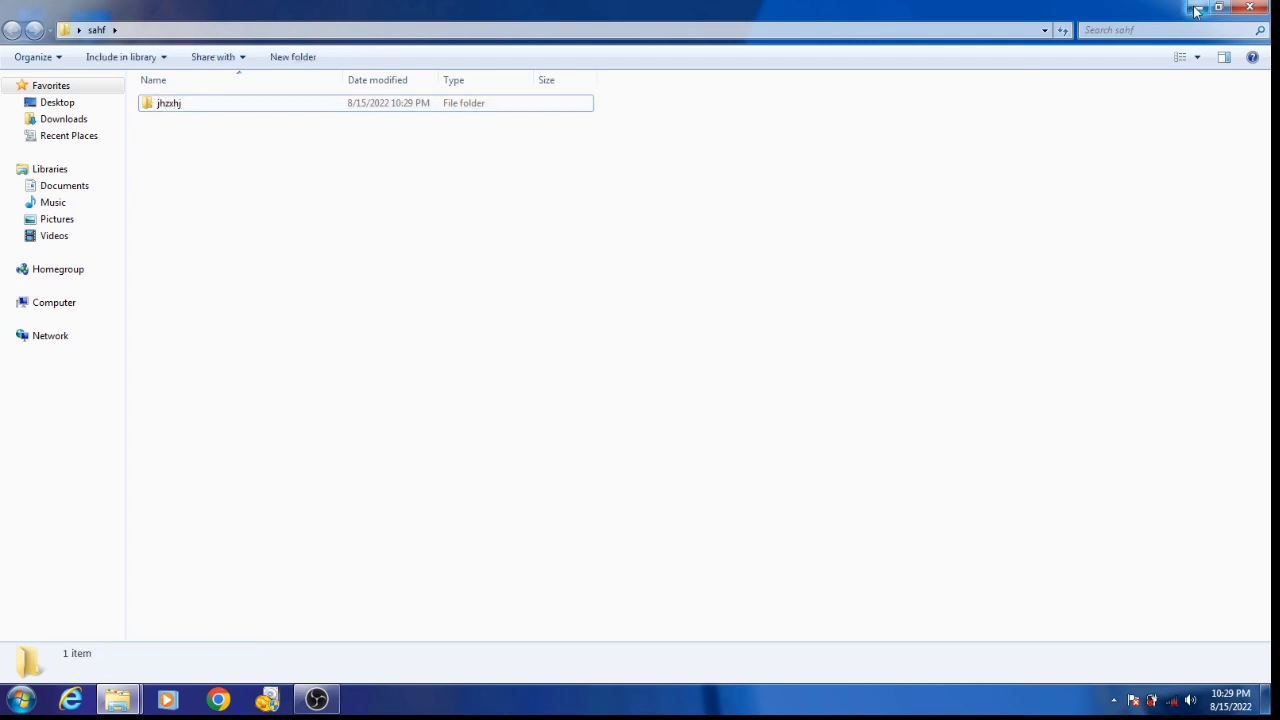
pyautogui.click(1247, 9)
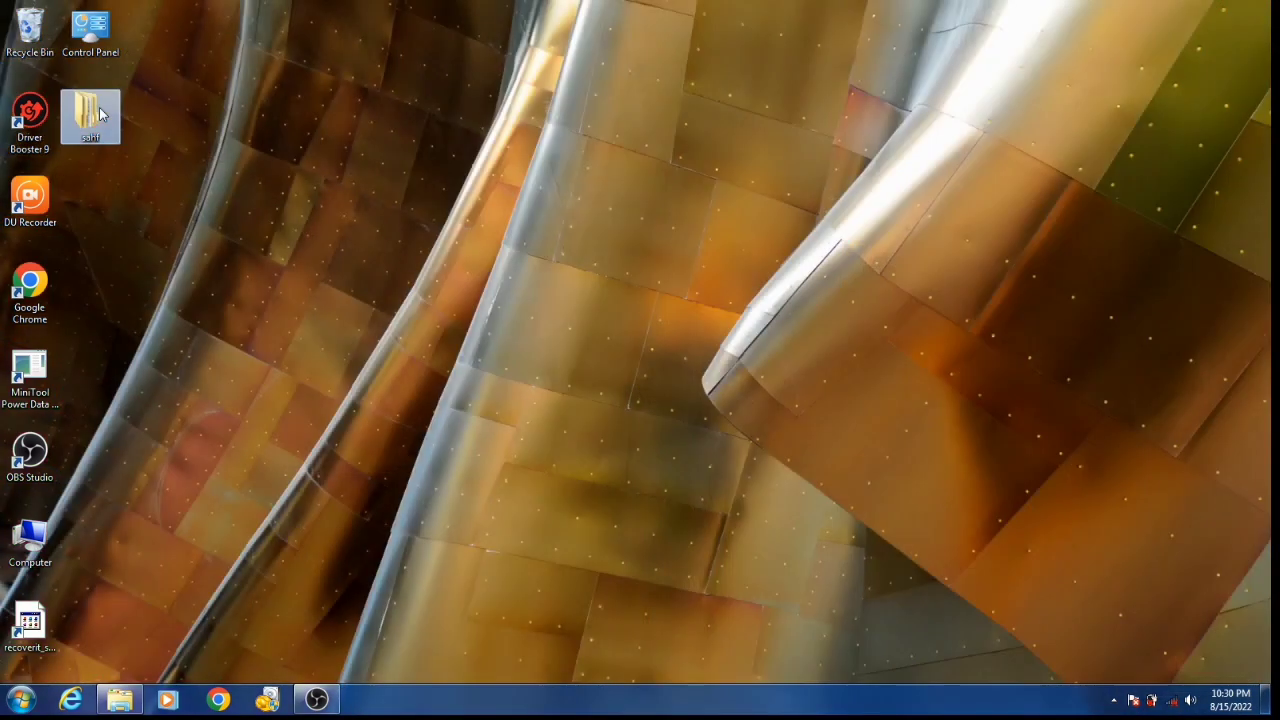
# Step: Copy the sahf desktop folder to the clipboard and clear the icon selection
pyautogui.rightClick(101, 115)
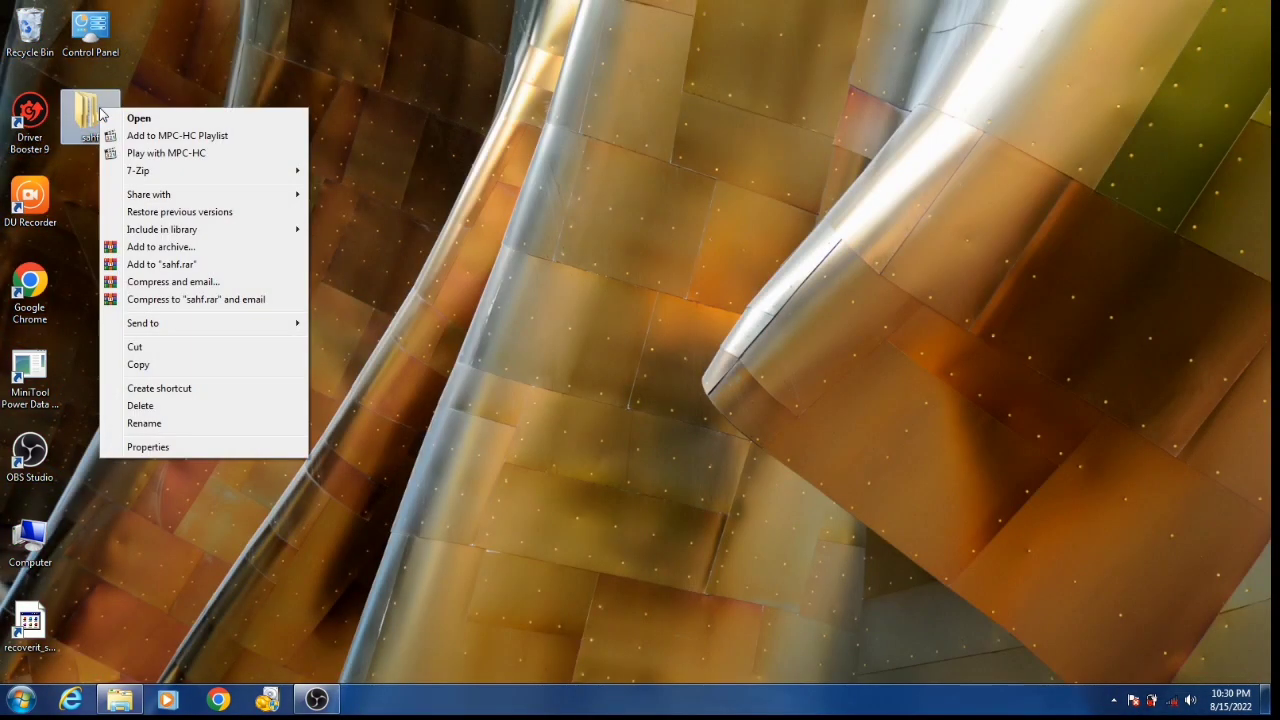
pyautogui.click(179, 372)
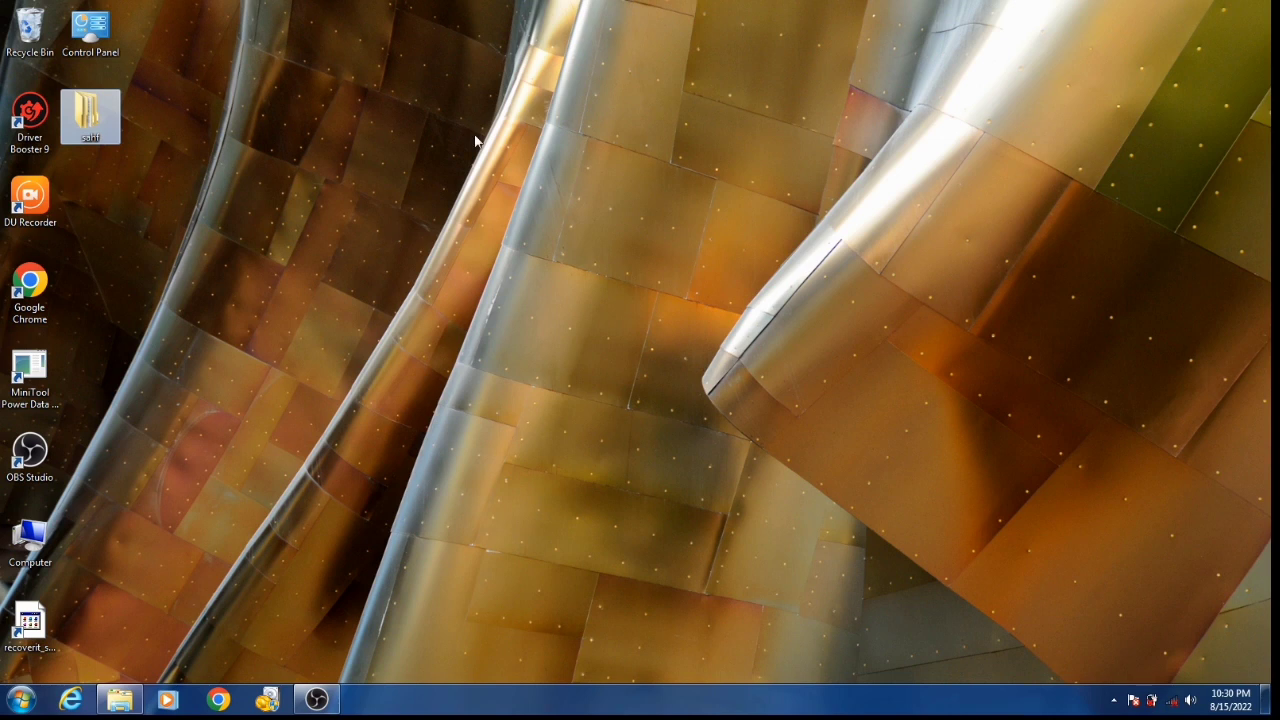
pyautogui.click(115, 35)
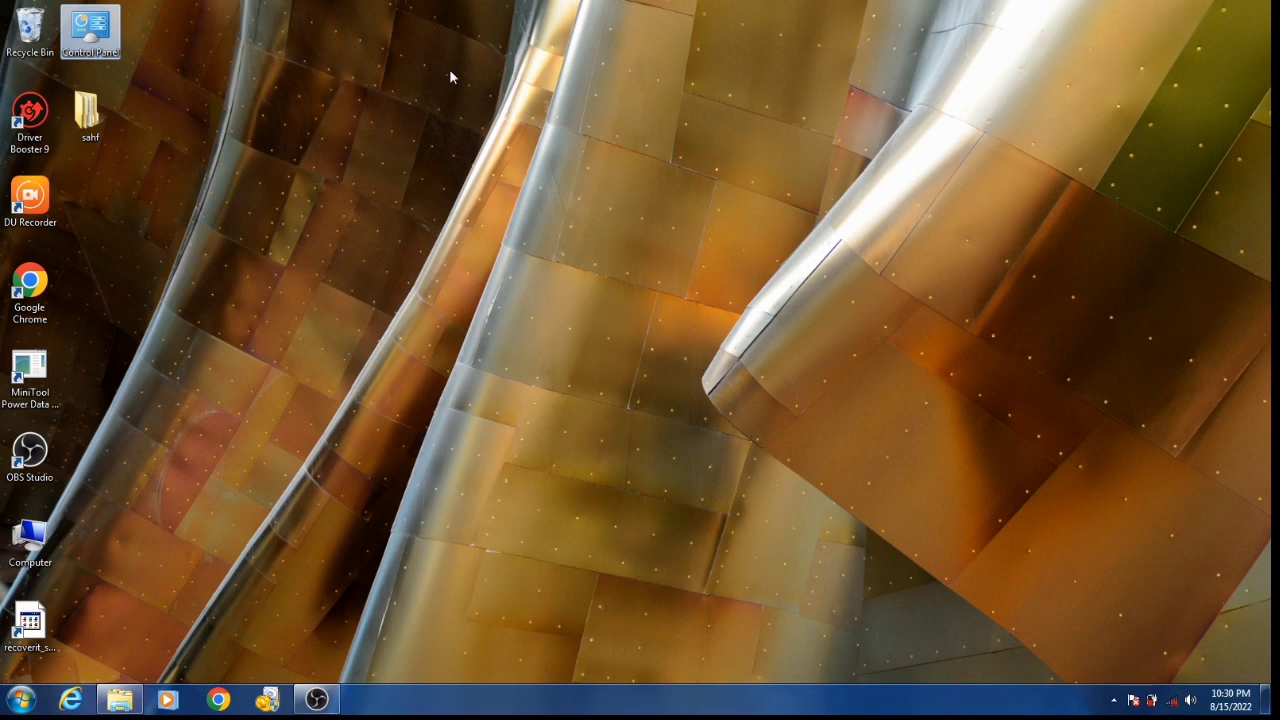
pyautogui.click(616, 85)
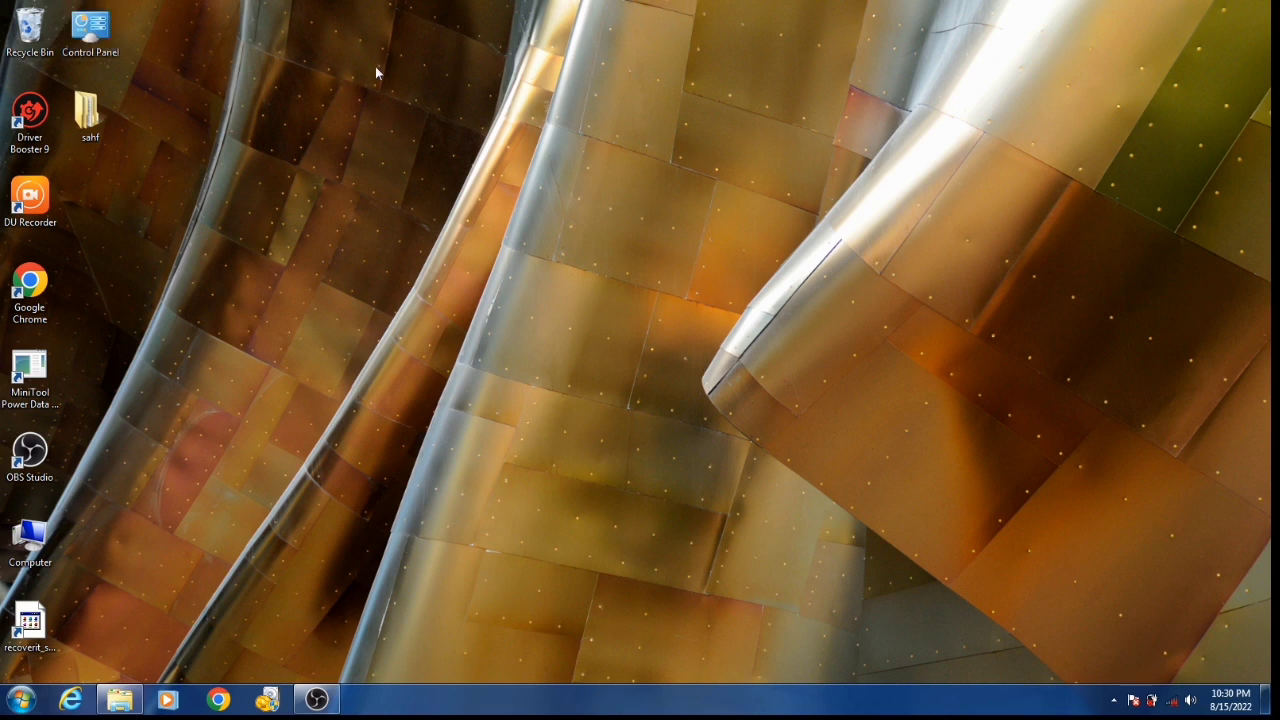
# Step: Turn off automatic arrangement of the desktop icons
pyautogui.rightClick(428, 104)
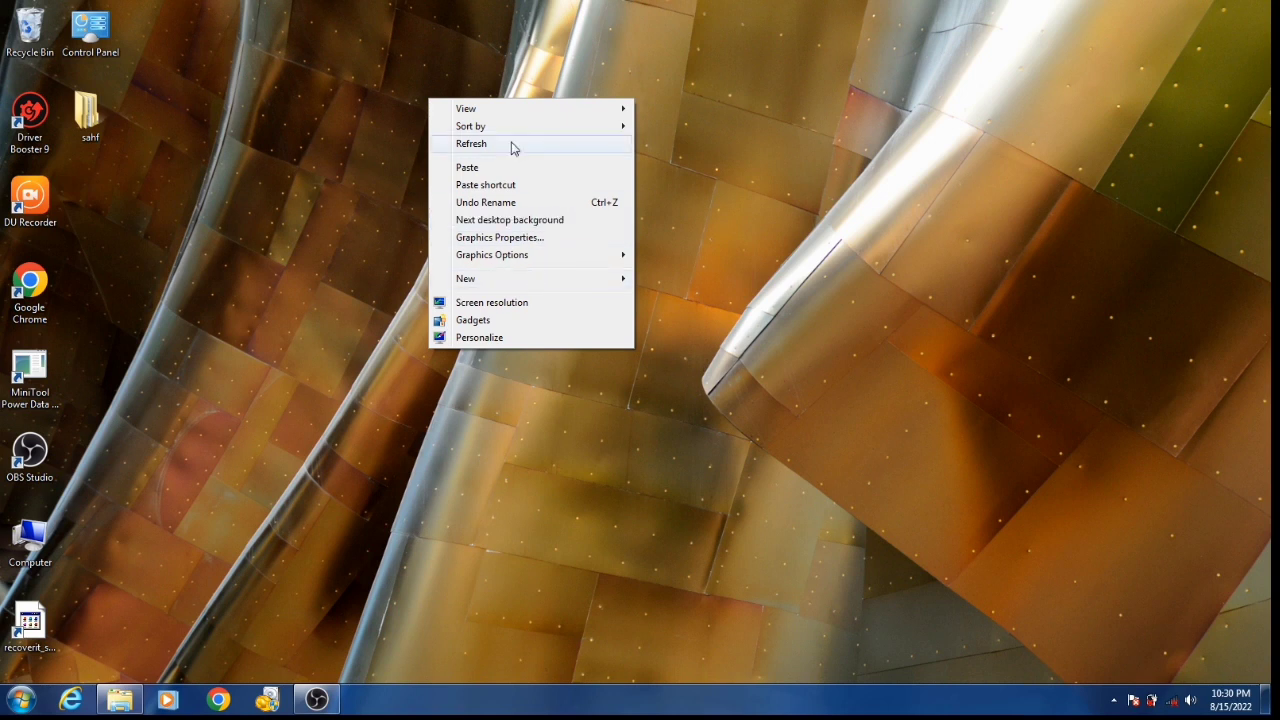
pyautogui.moveTo(518, 108)
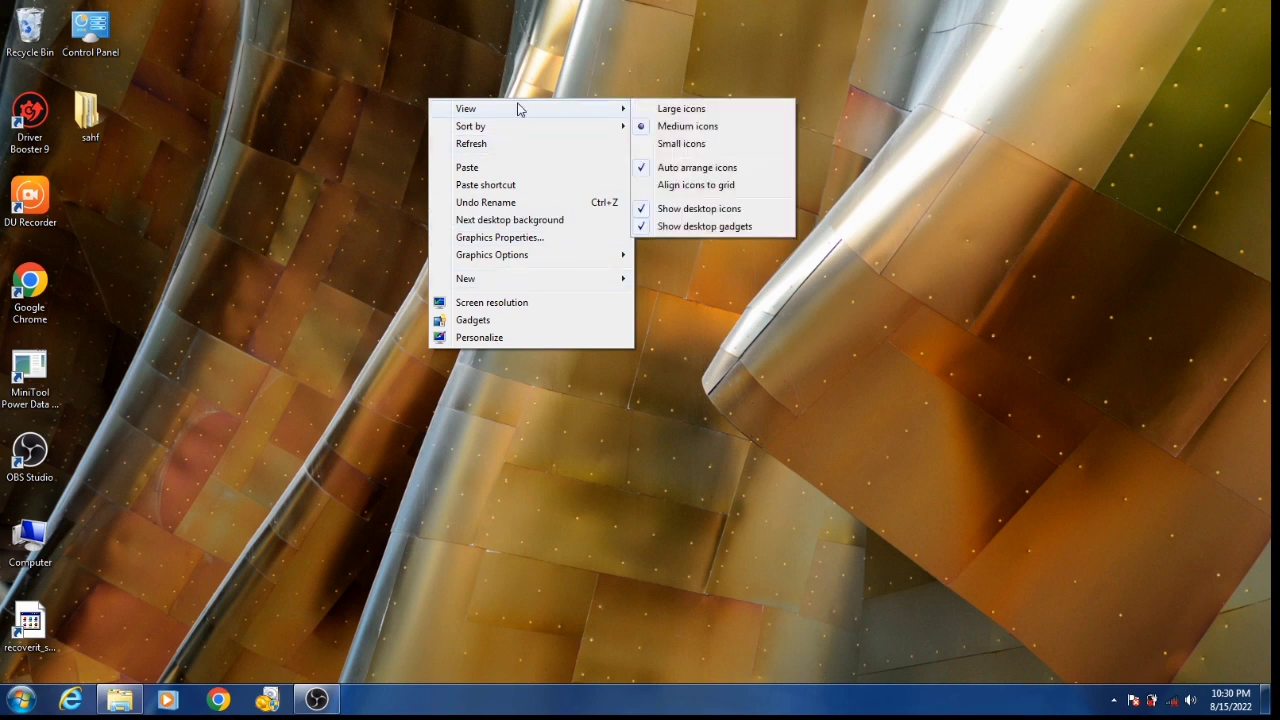
pyautogui.click(676, 171)
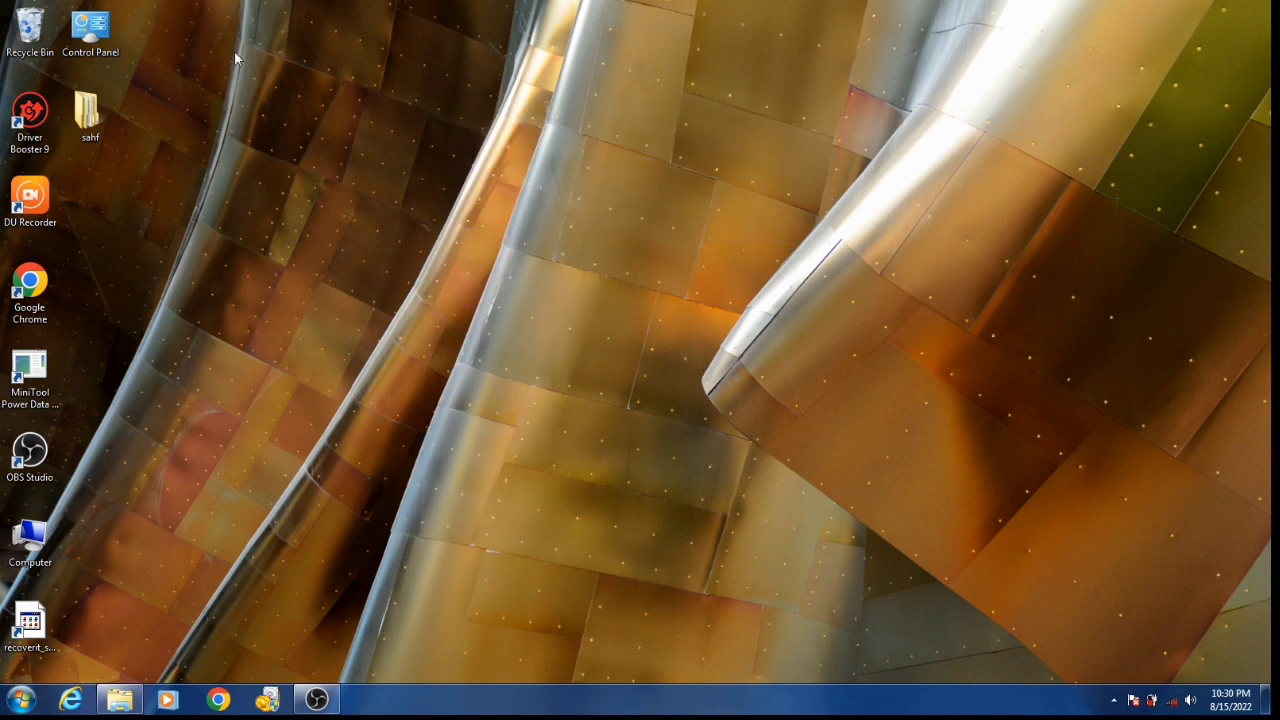
# Step: Copy the sahf folder and paste the duplicate onto an empty area of the desktop
pyautogui.click(98, 101)
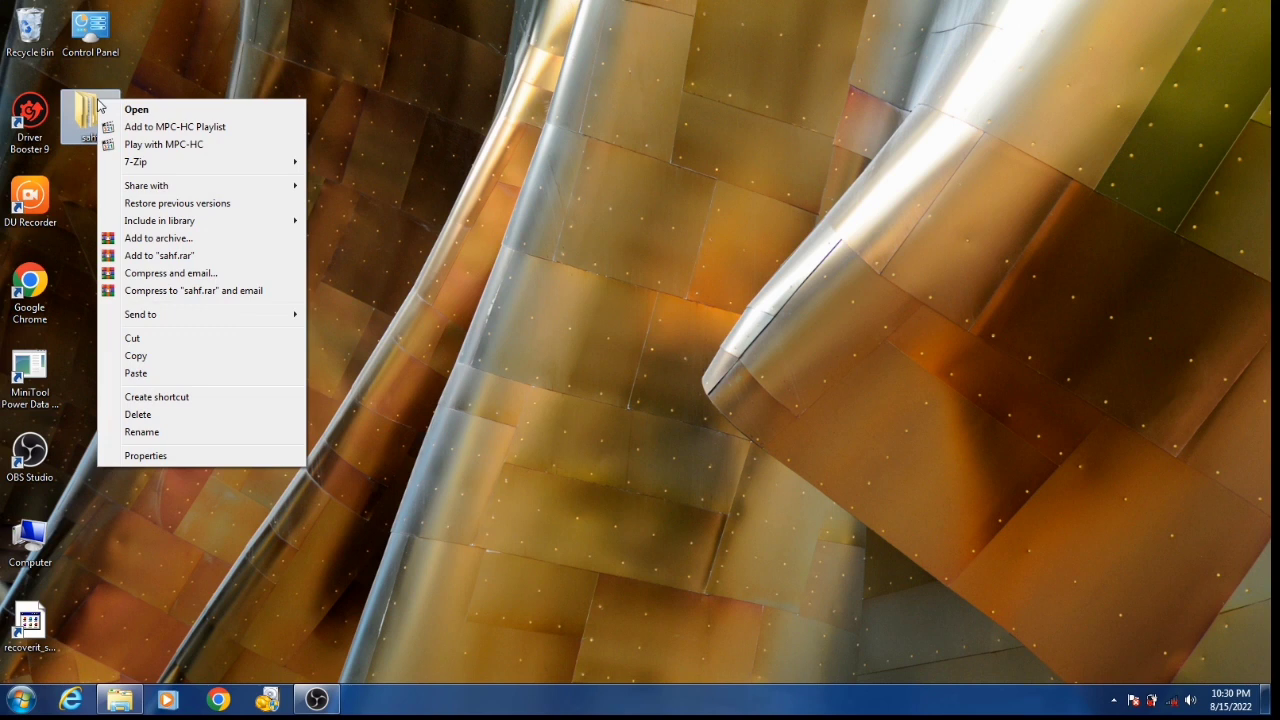
pyautogui.click(187, 357)
pyautogui.rightClick(431, 226)
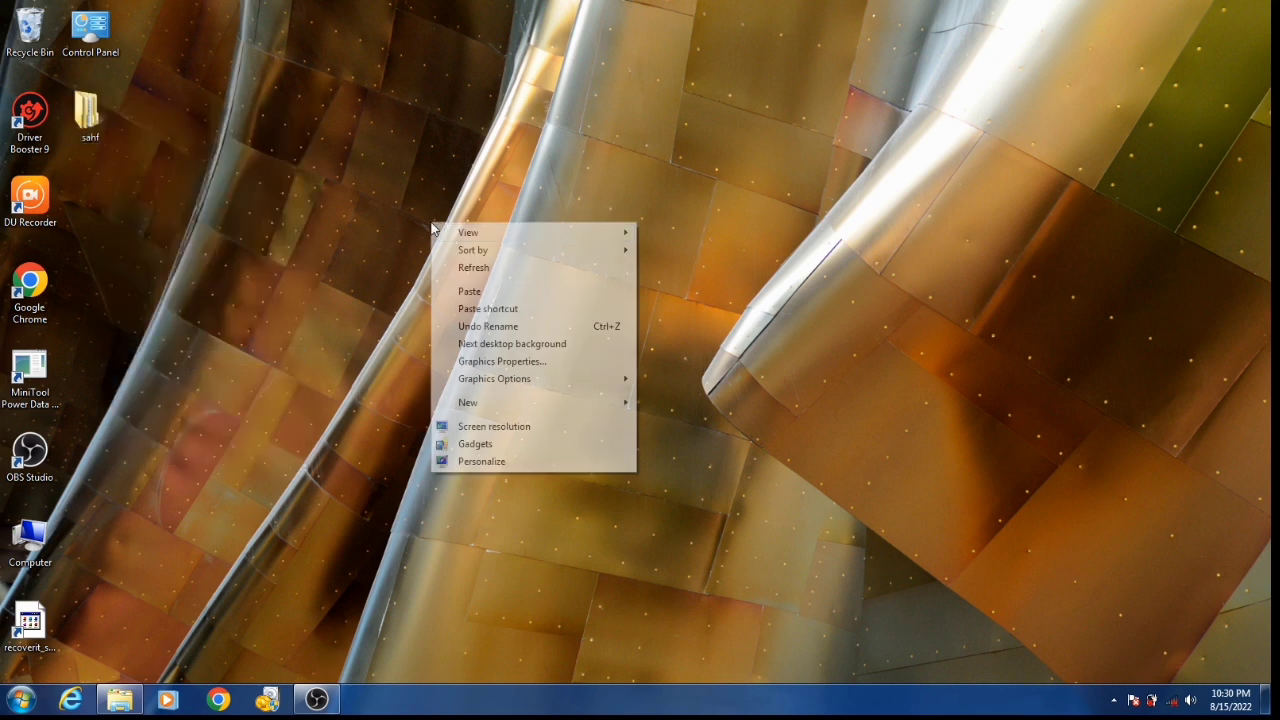
pyautogui.click(514, 292)
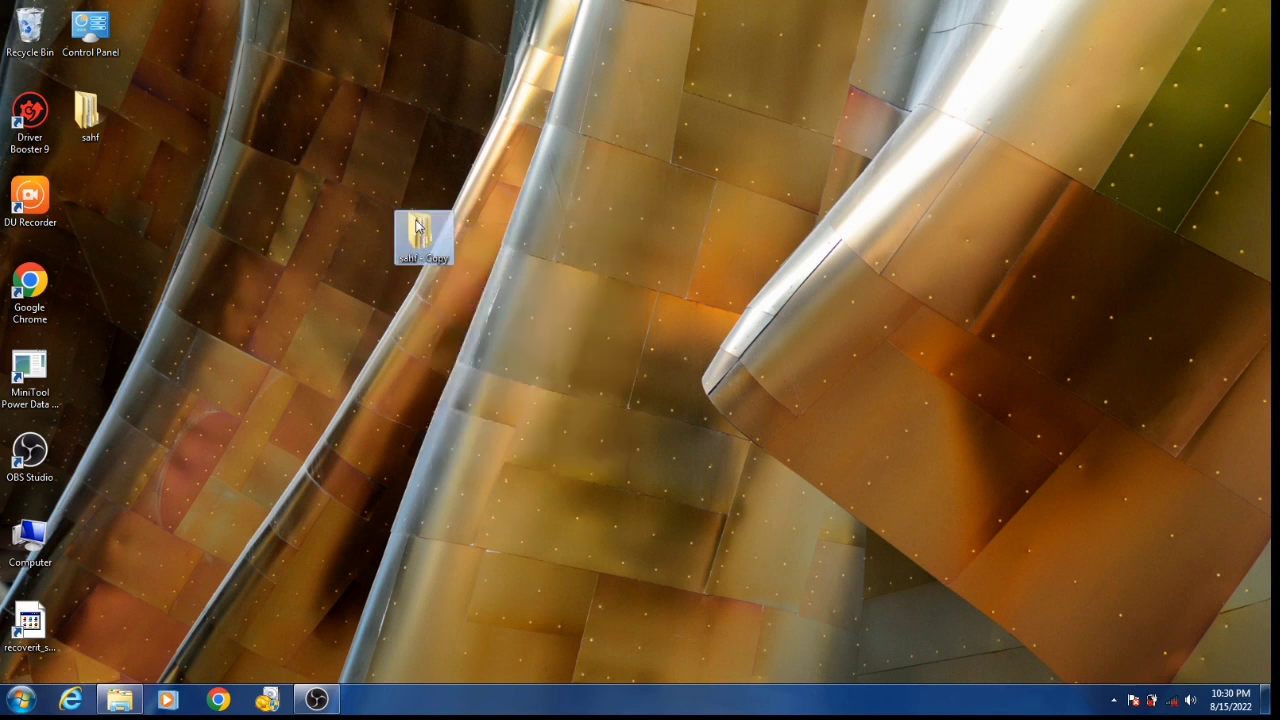
# Step: Cut the original sahf folder and paste it at another empty spot on the desktop
pyautogui.click(98, 110)
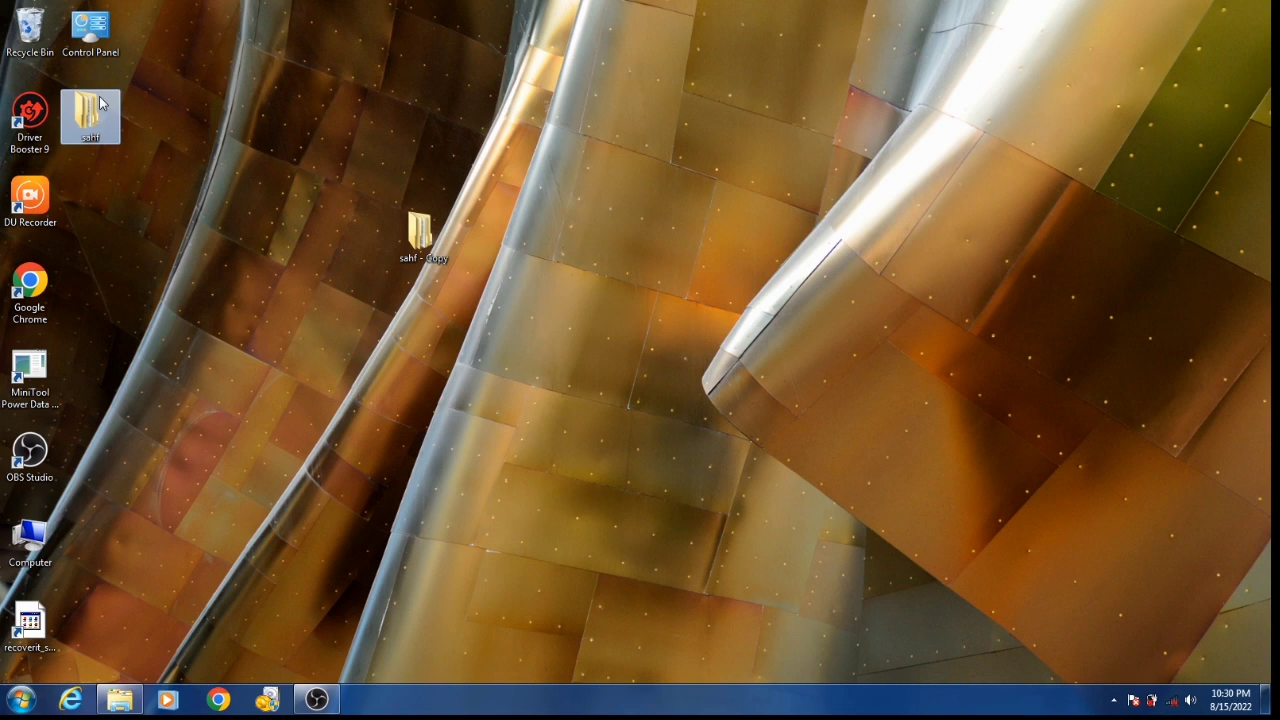
pyautogui.rightClick(100, 103)
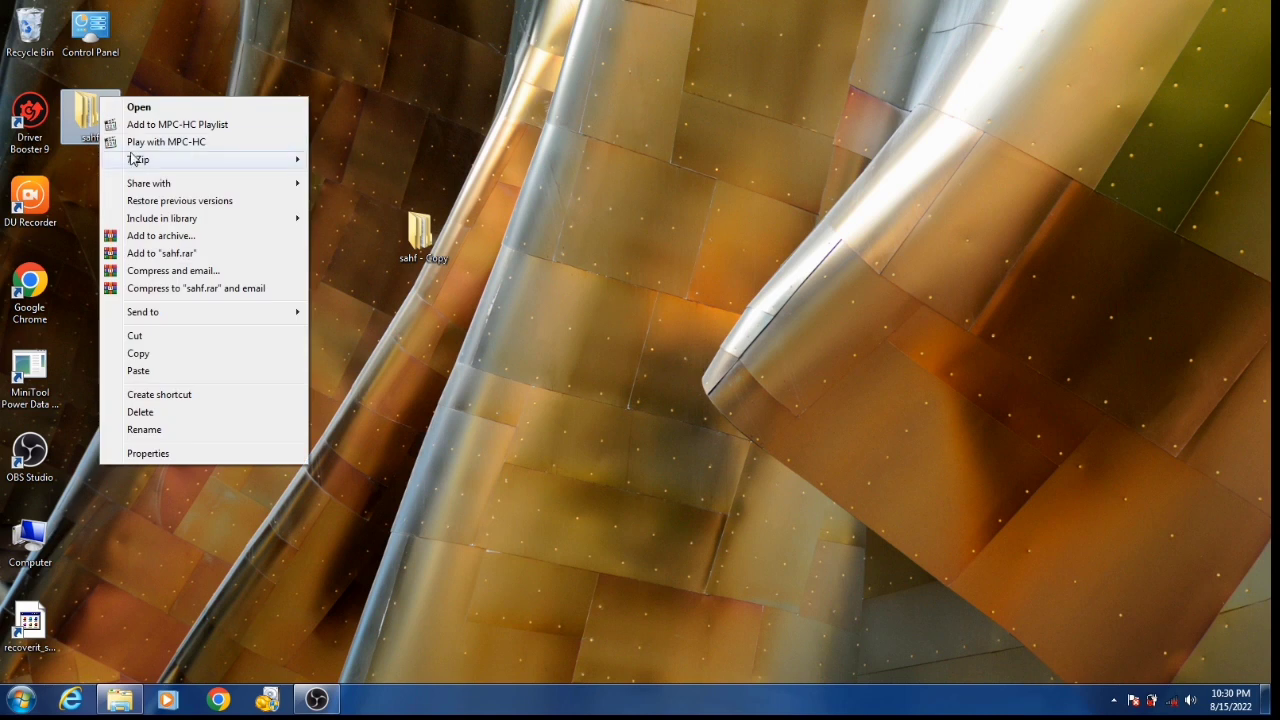
pyautogui.click(149, 337)
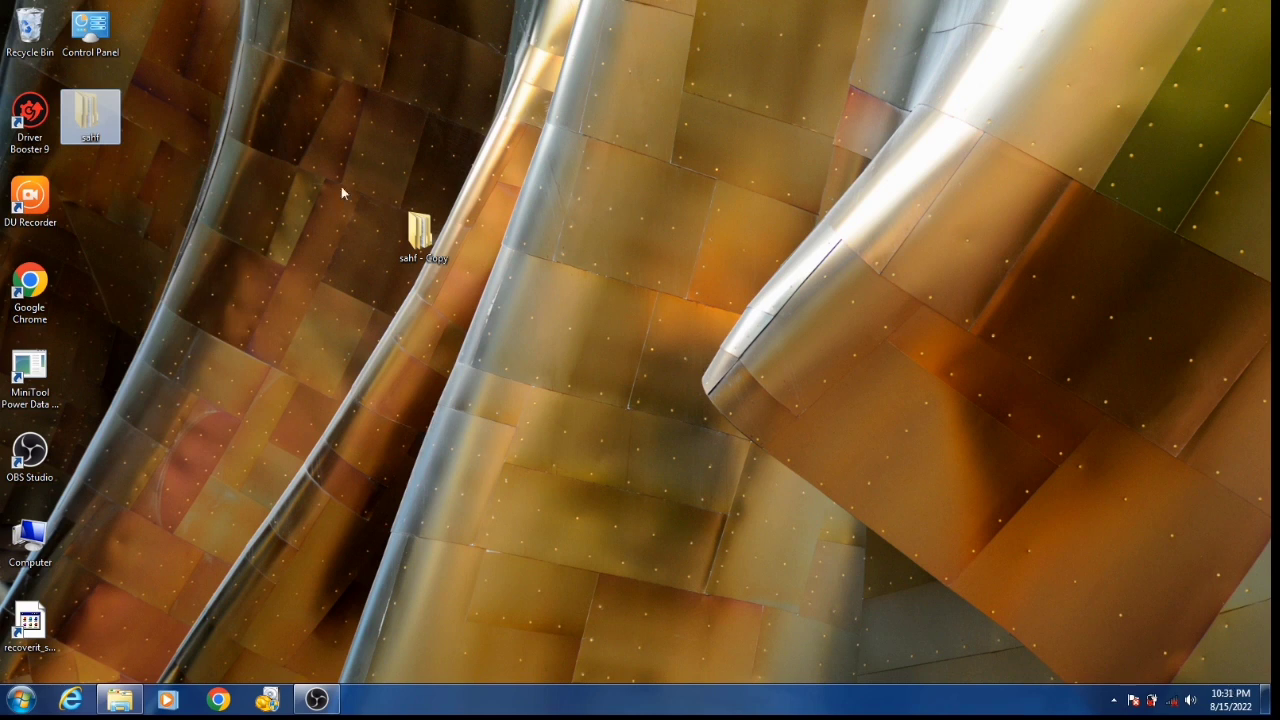
pyautogui.rightClick(643, 161)
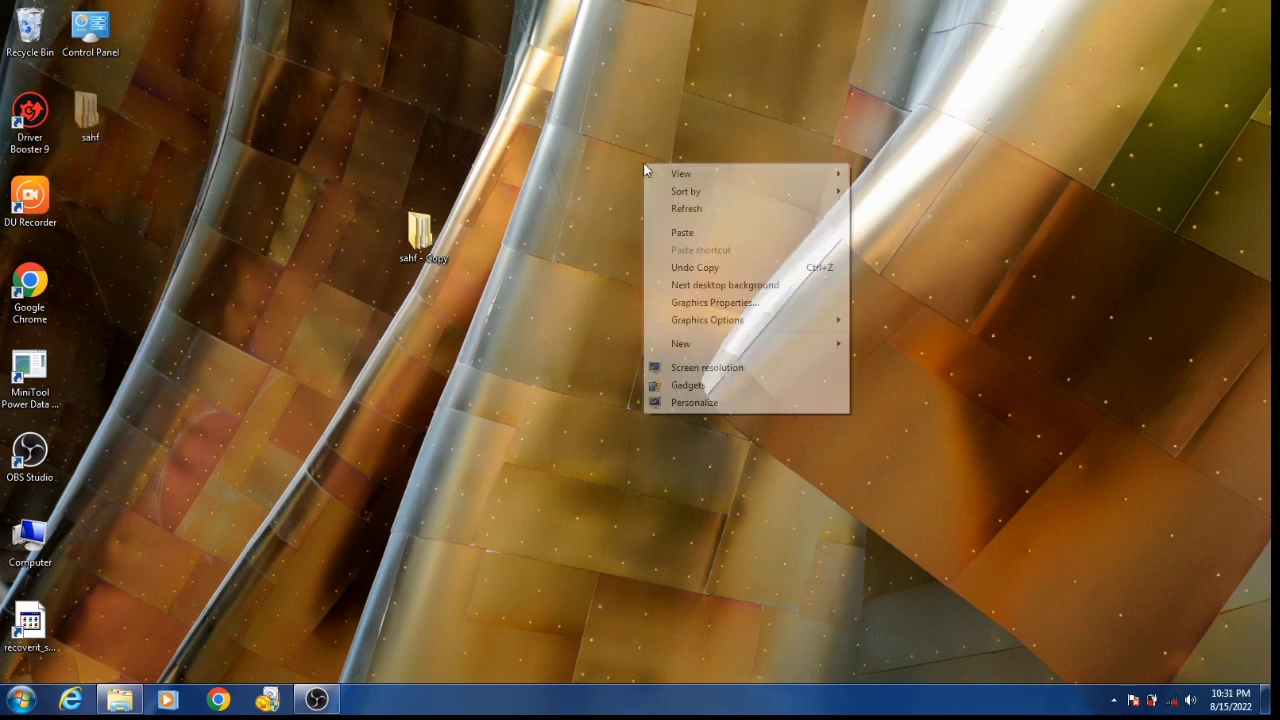
pyautogui.click(690, 233)
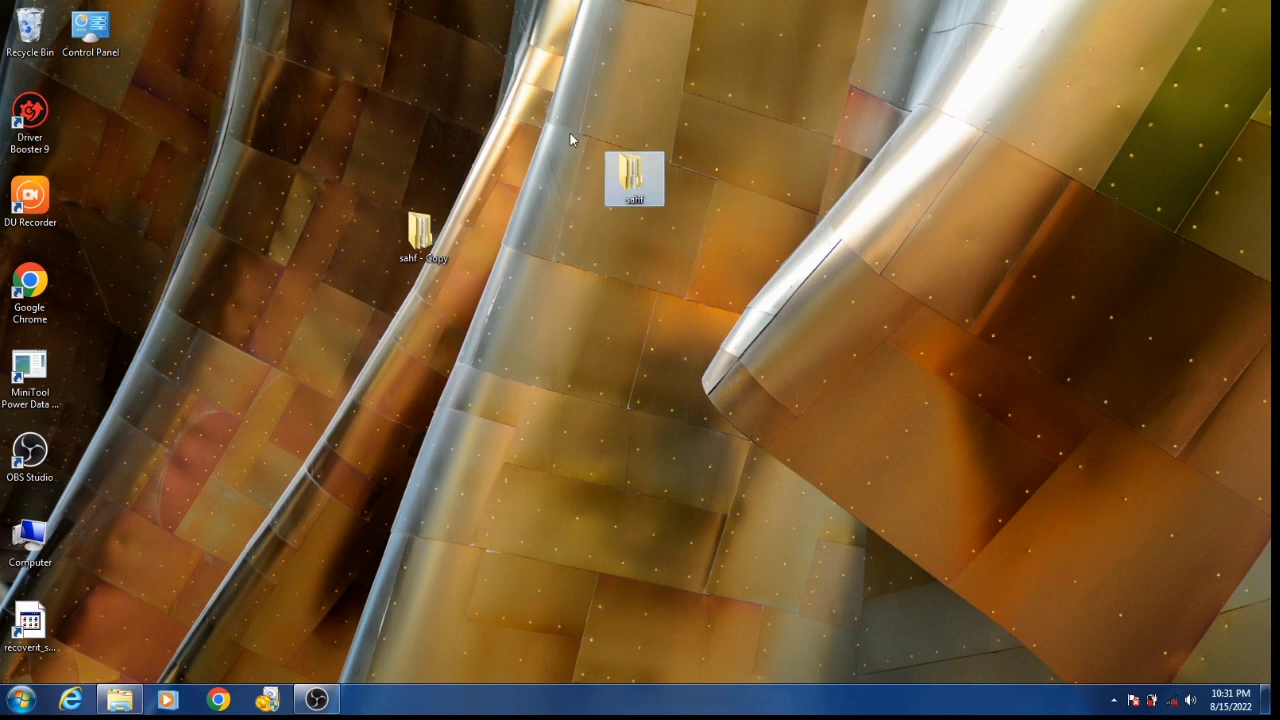
# Step: Sort the desktop icons by size and after that by item type
pyautogui.rightClick(499, 77)
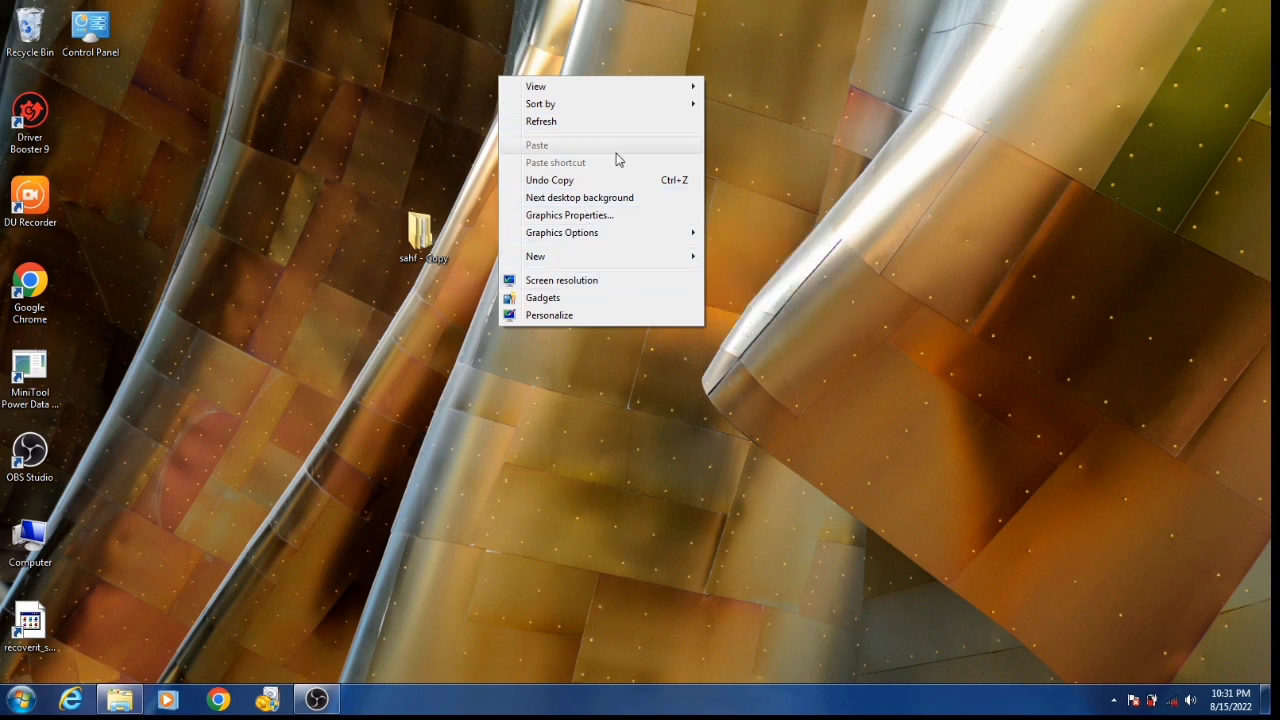
pyautogui.moveTo(605, 106)
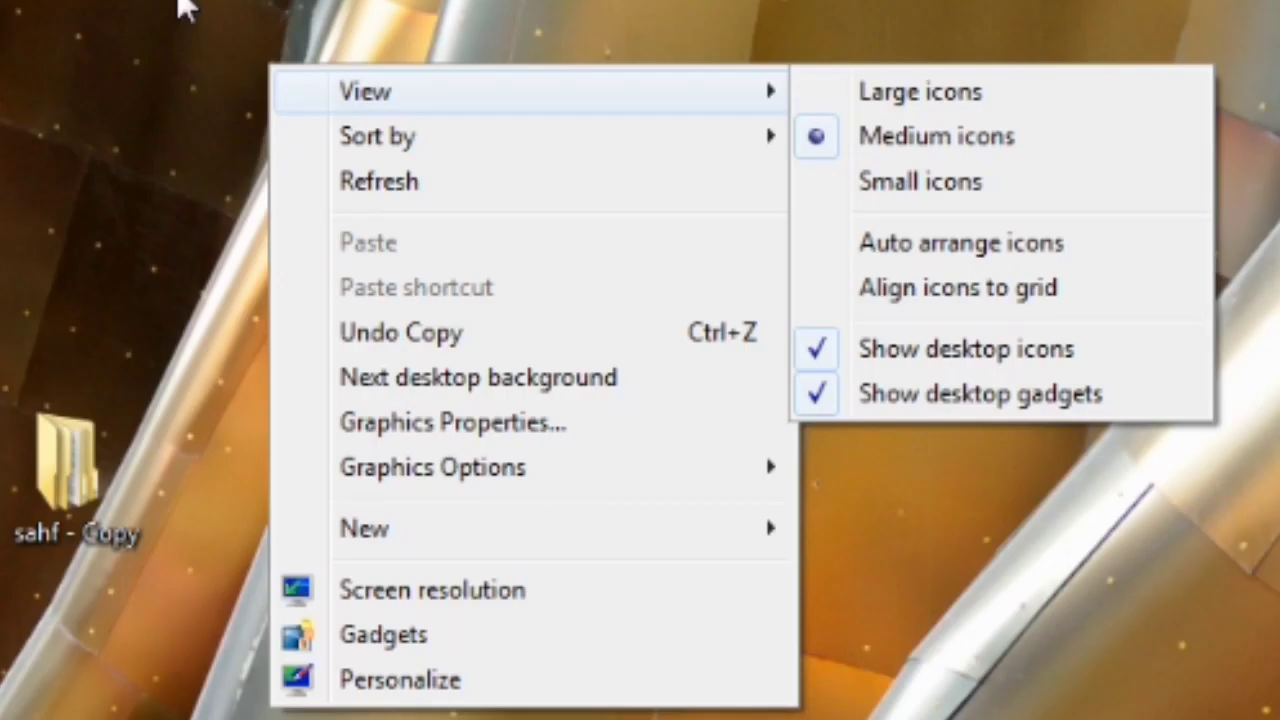
pyautogui.moveTo(463, 155)
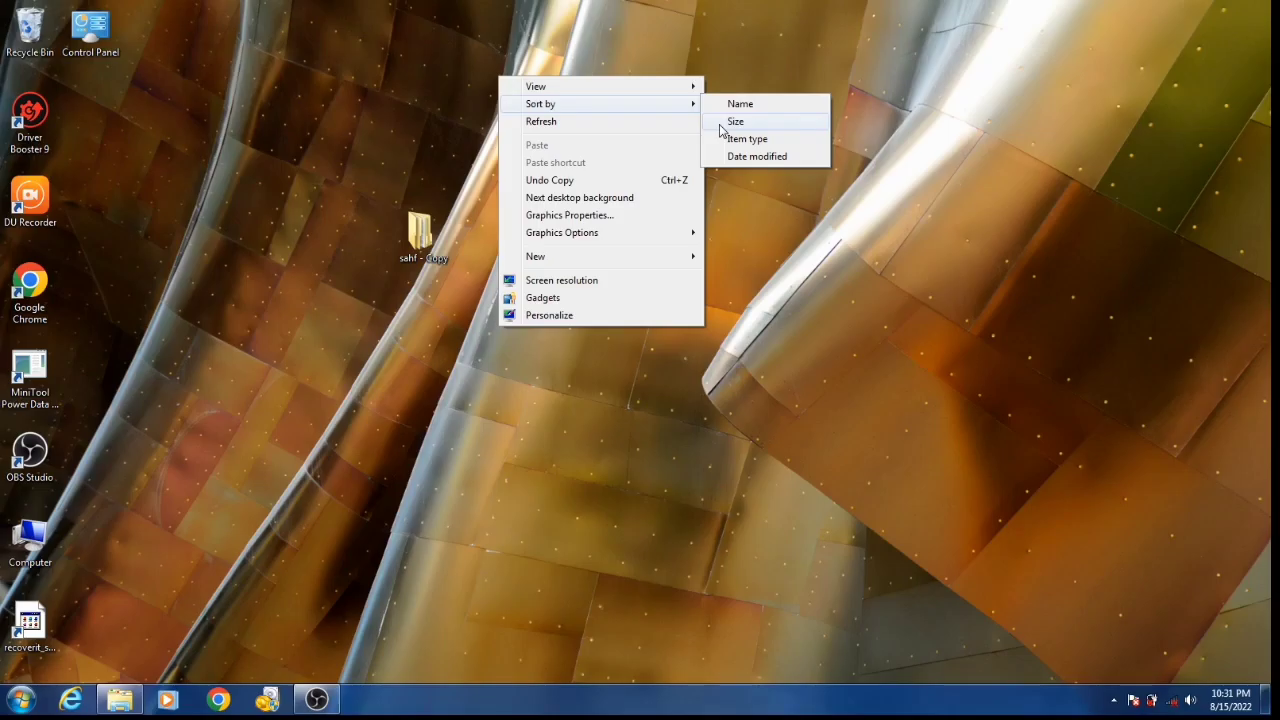
pyautogui.click(735, 121)
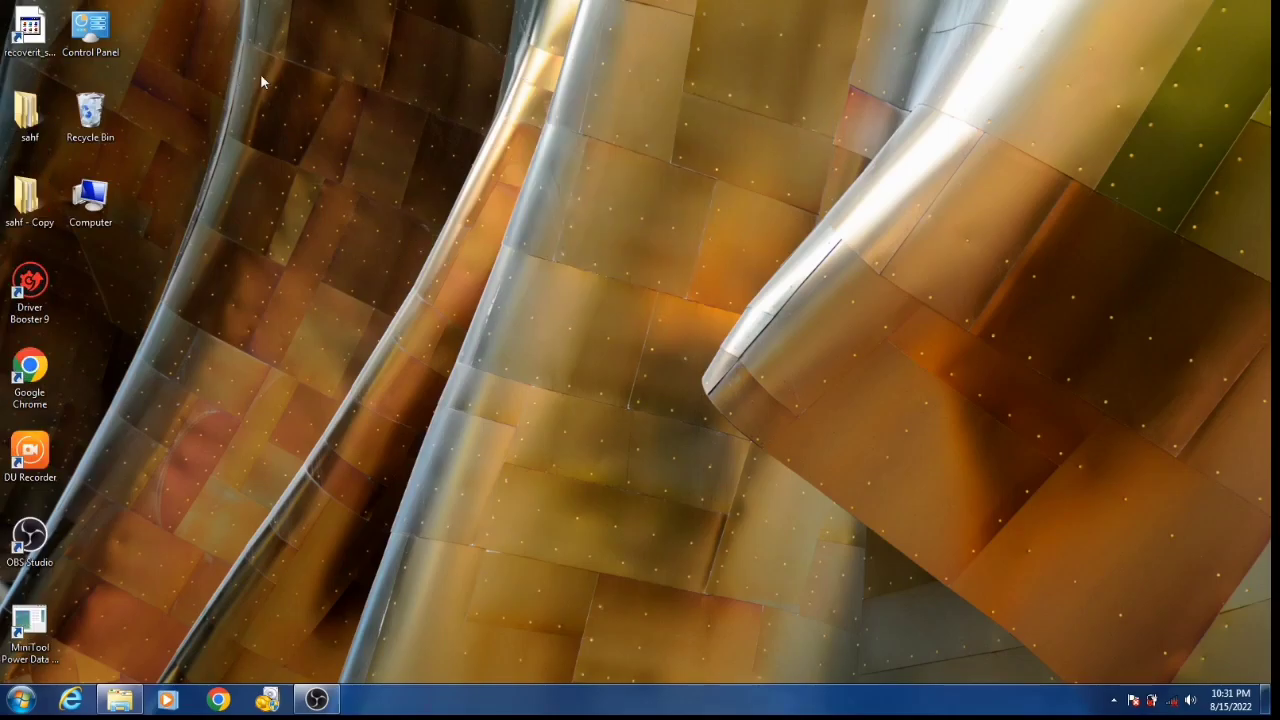
pyautogui.rightClick(346, 89)
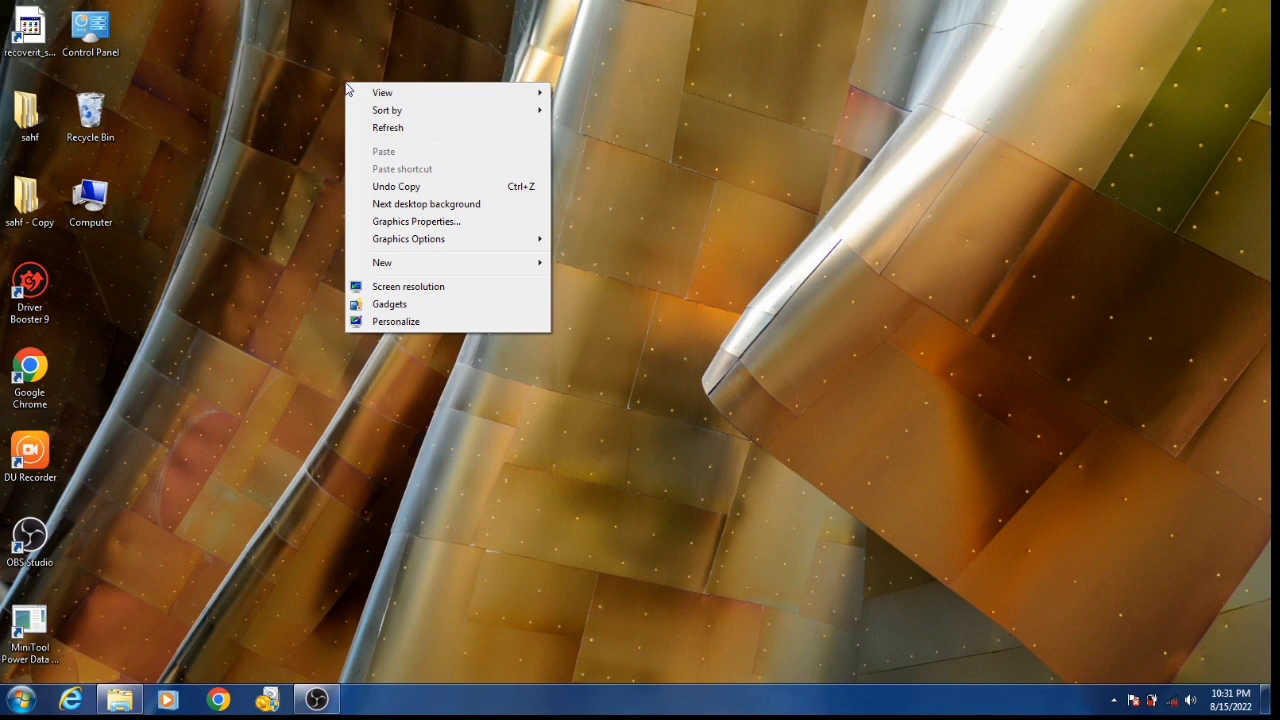
pyautogui.moveTo(403, 113)
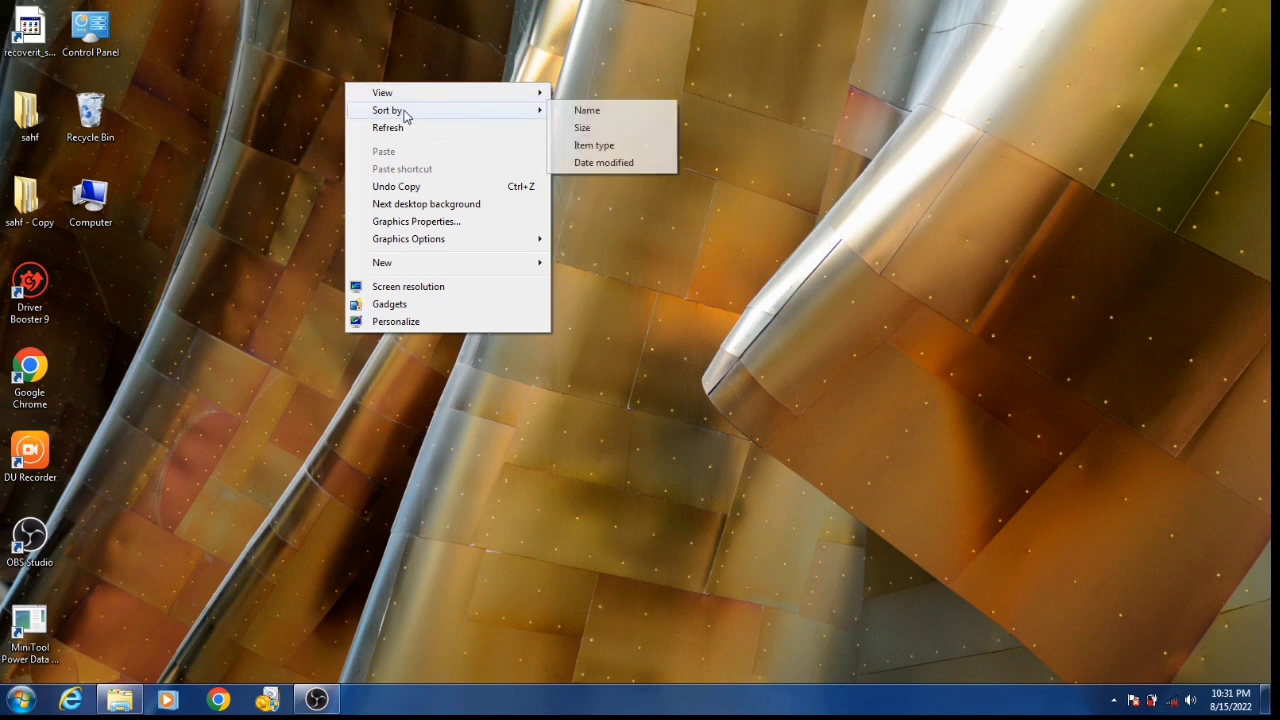
pyautogui.click(586, 148)
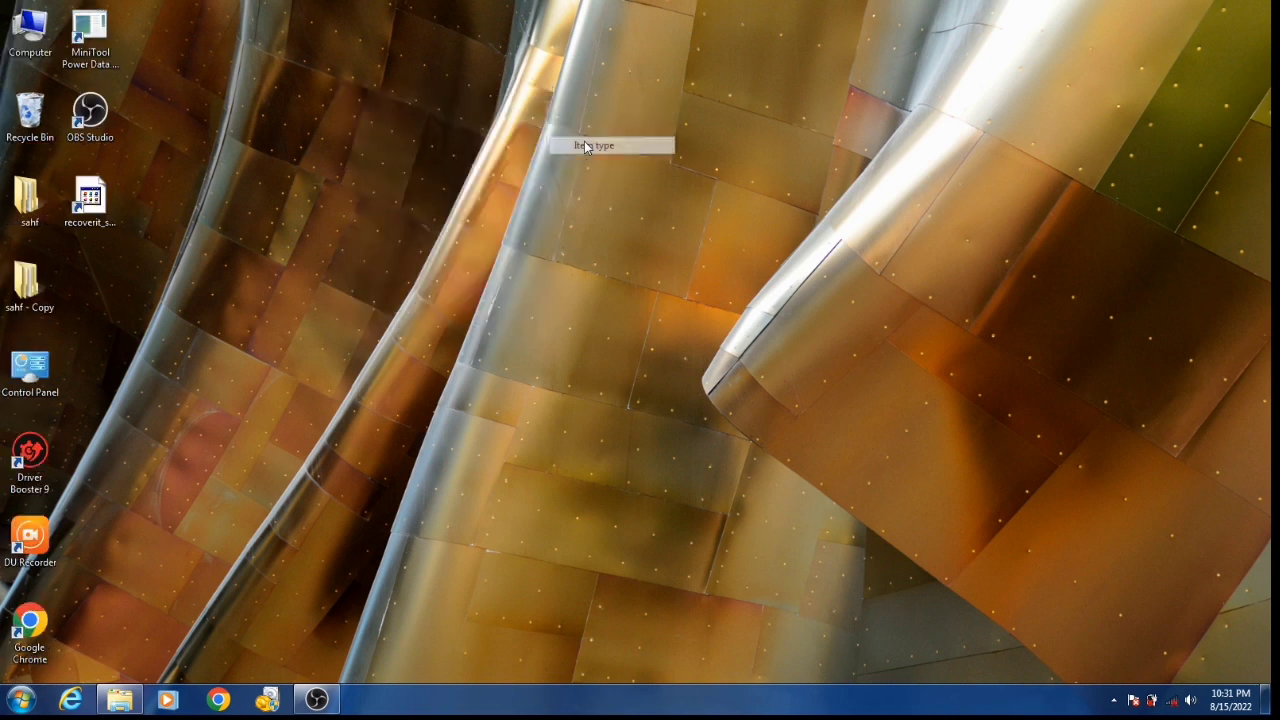
# Step: Sort the desktop icons by date modified
pyautogui.rightClick(421, 109)
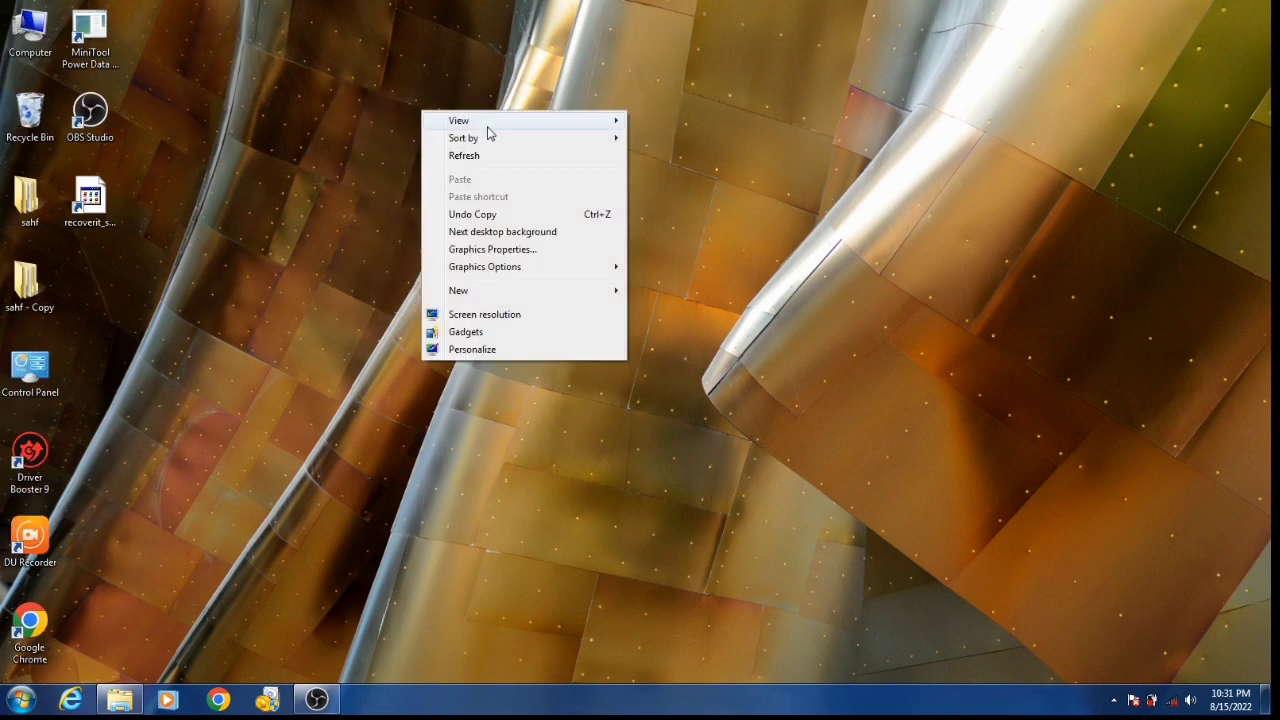
pyautogui.moveTo(486, 126)
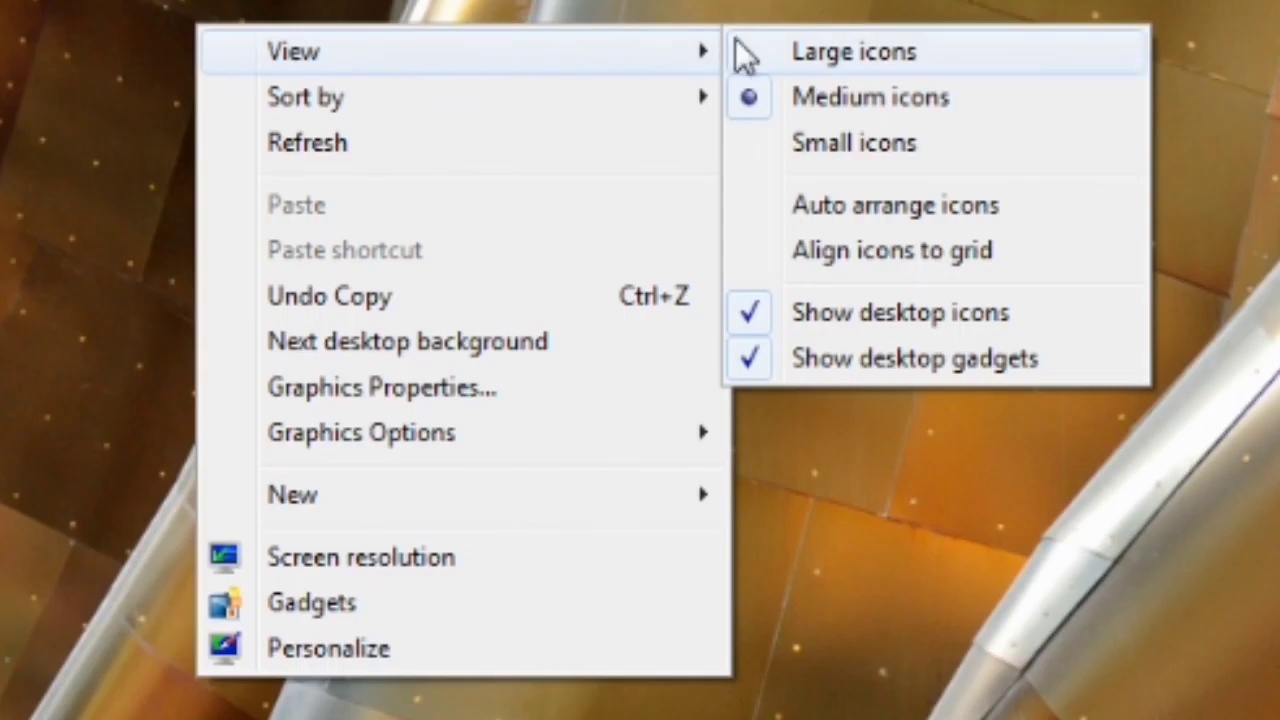
pyautogui.moveTo(620, 100)
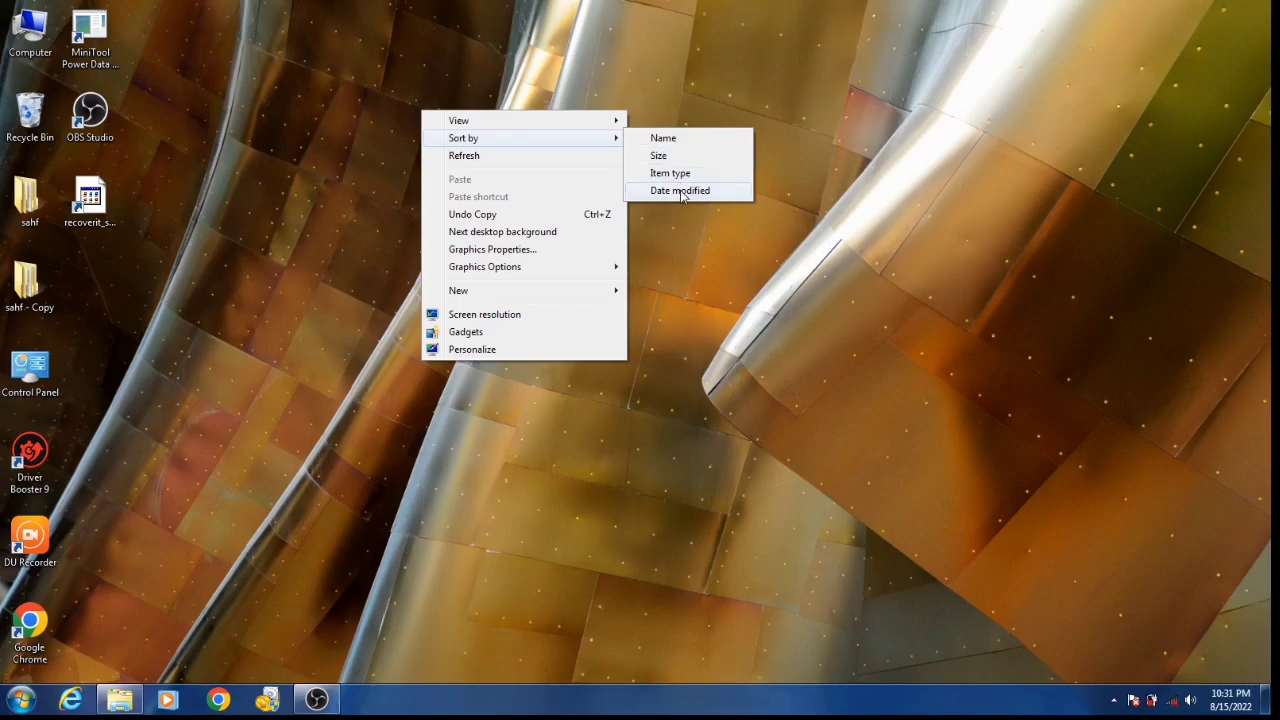
pyautogui.click(681, 192)
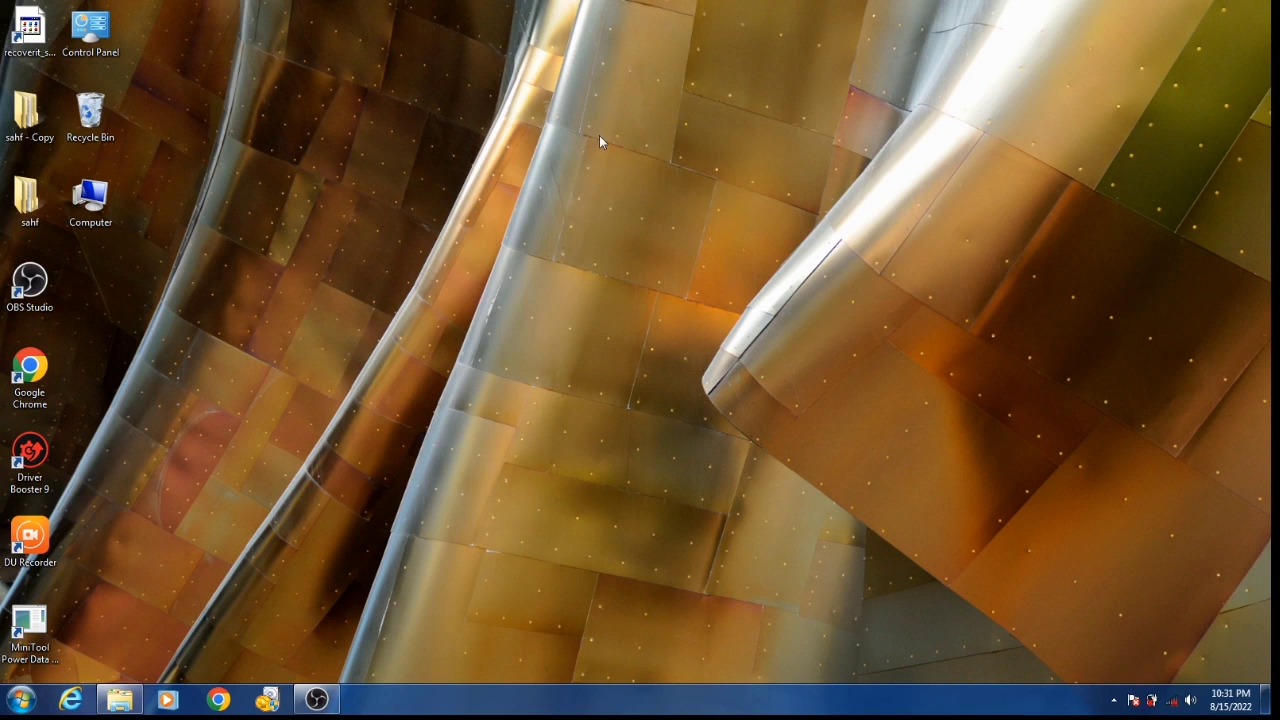
# Step: Sort the desktop icons by name and switch to the next desktop background
pyautogui.rightClick(559, 118)
pyautogui.moveTo(606, 146)
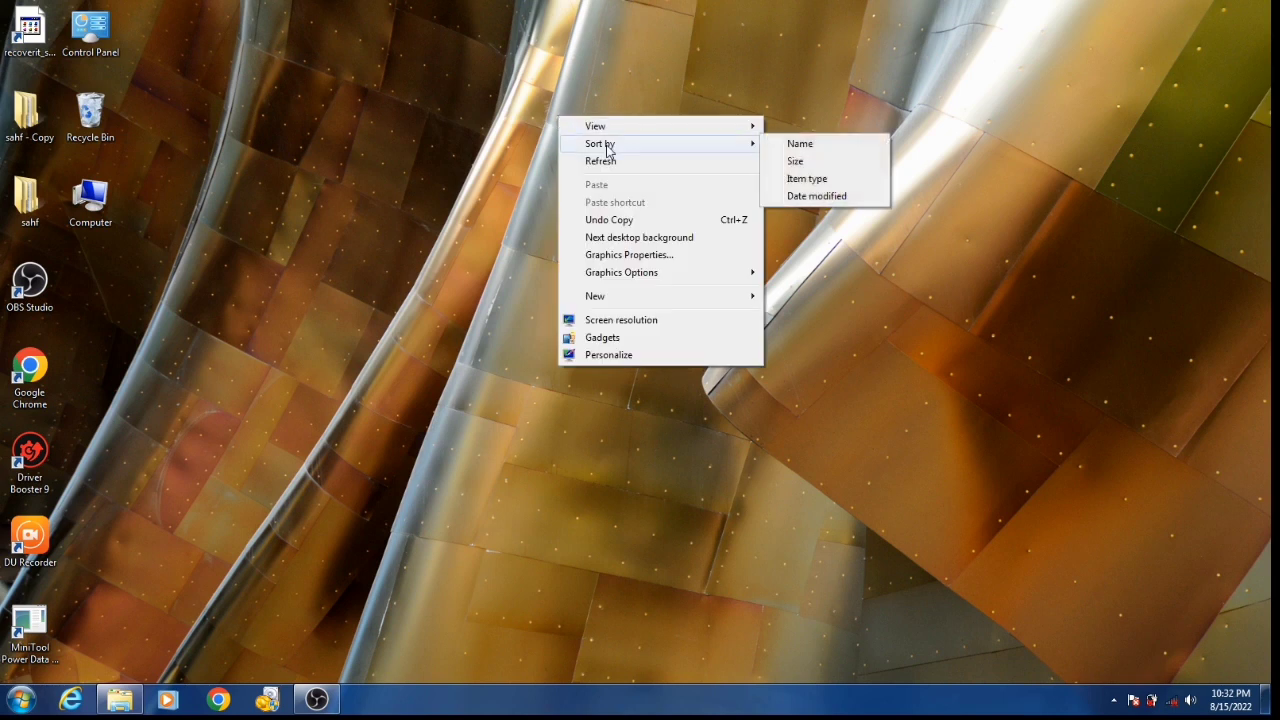
pyautogui.click(773, 146)
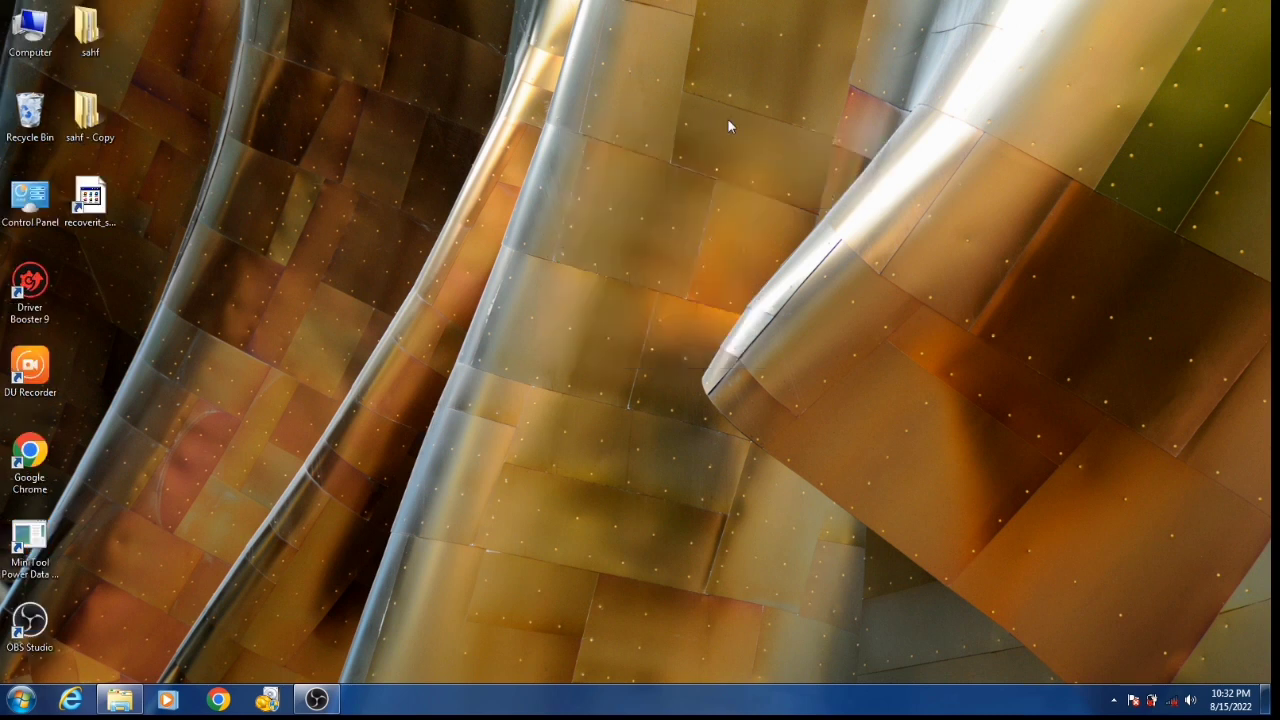
pyautogui.rightClick(574, 90)
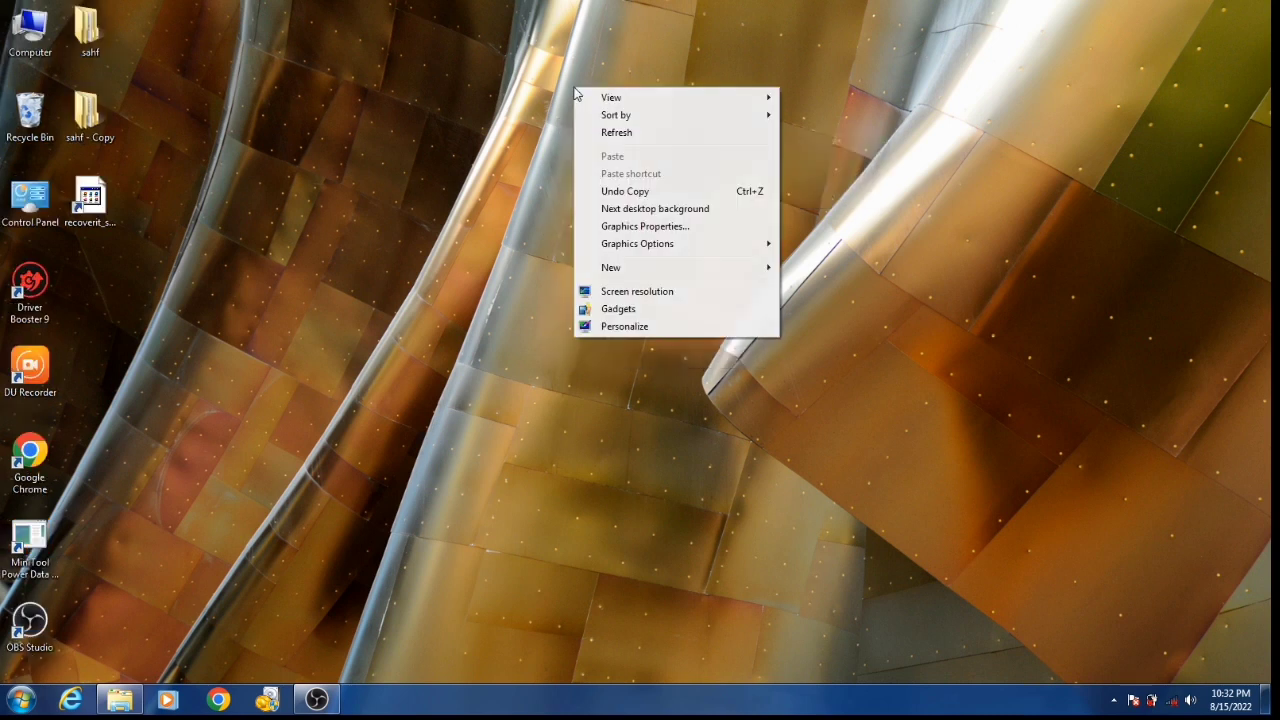
pyautogui.click(632, 209)
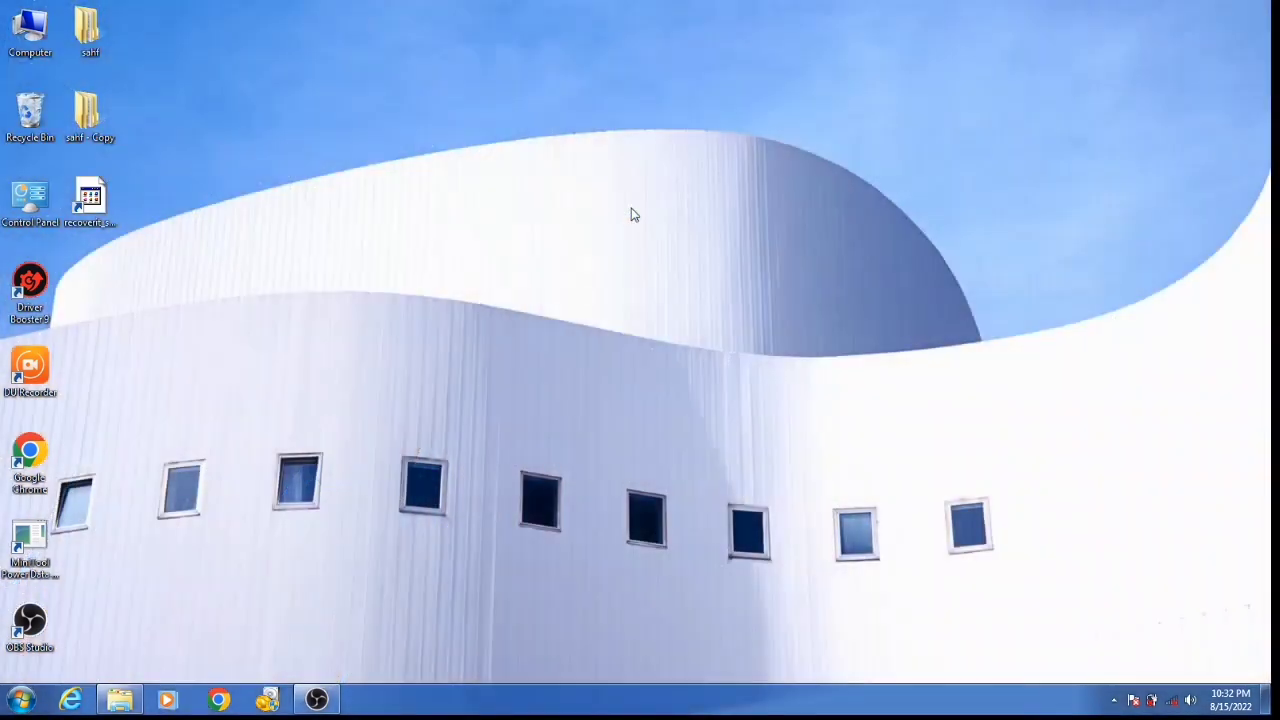
# Step: Open the desktop personalization settings, view the Display text size options, and close the window
pyautogui.rightClick(538, 170)
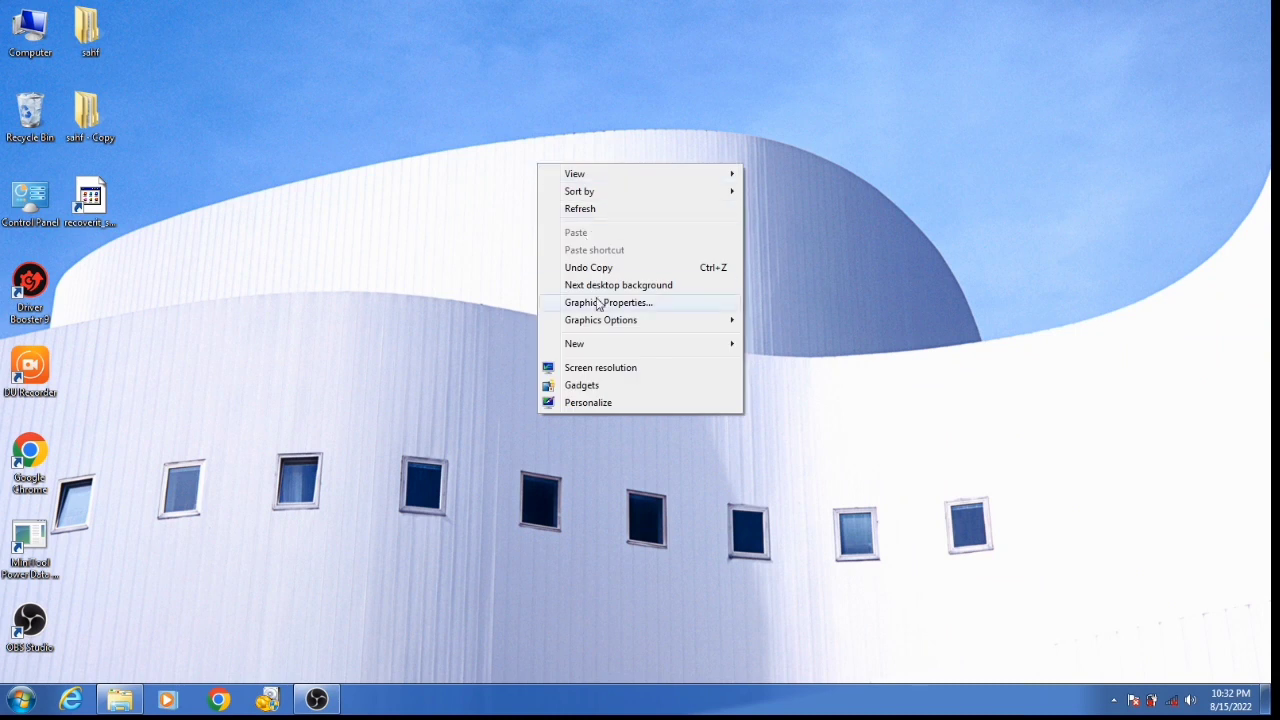
pyautogui.click(612, 403)
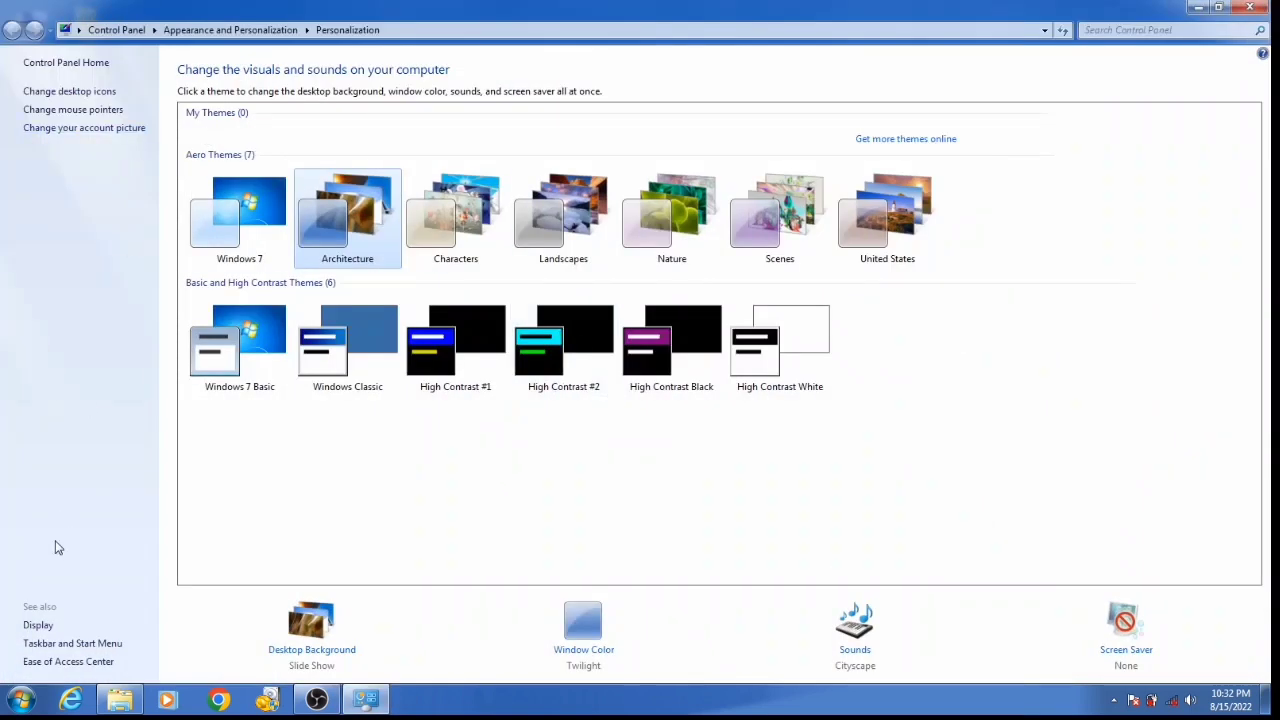
pyautogui.click(38, 626)
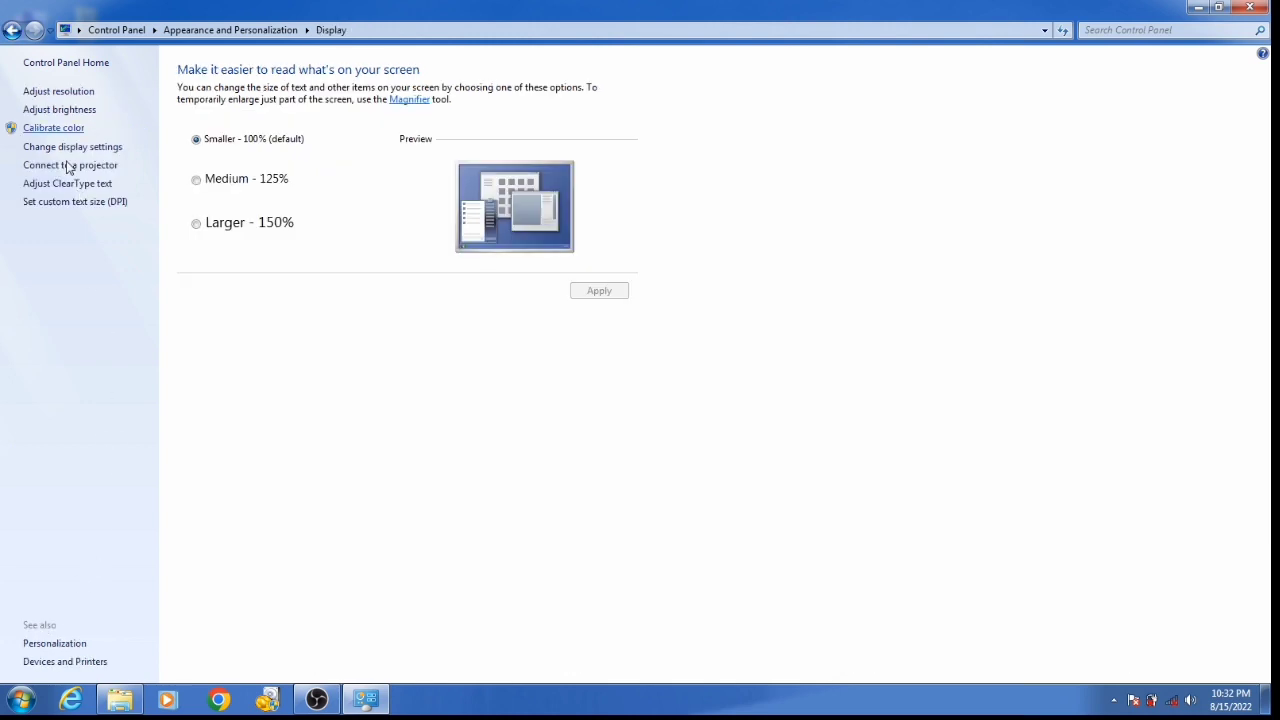
pyautogui.click(11, 33)
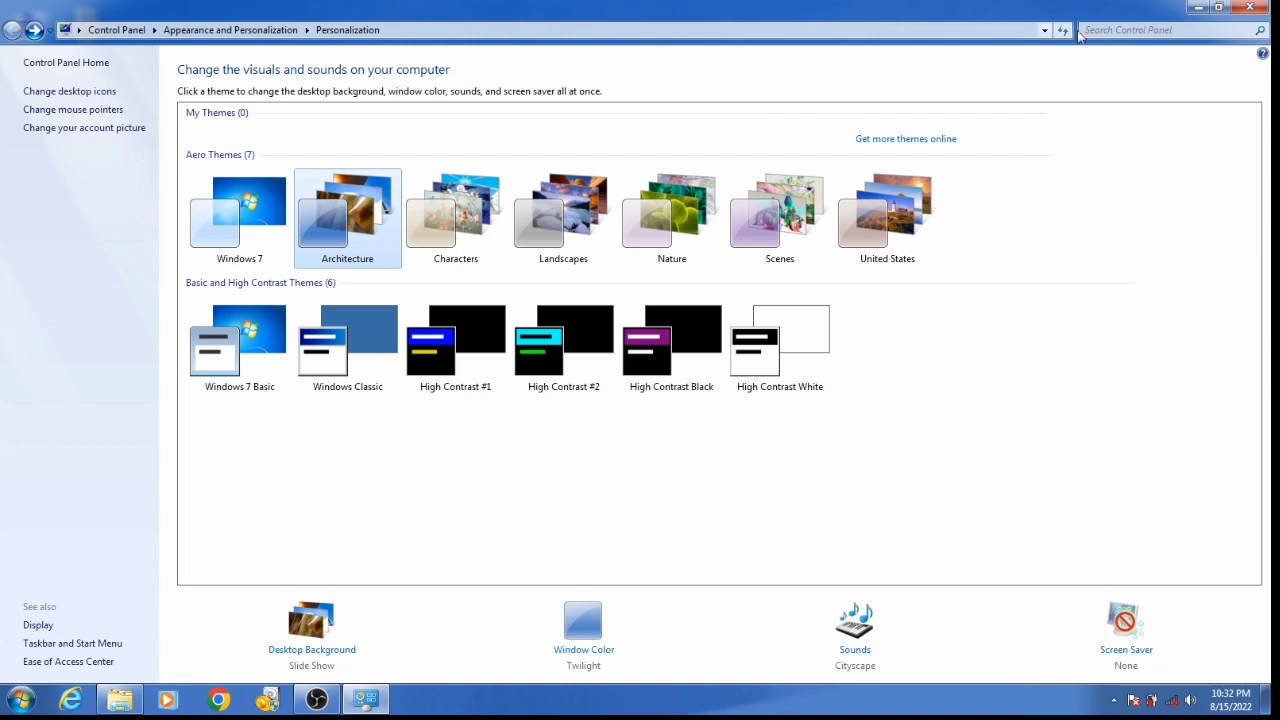
pyautogui.click(1264, 9)
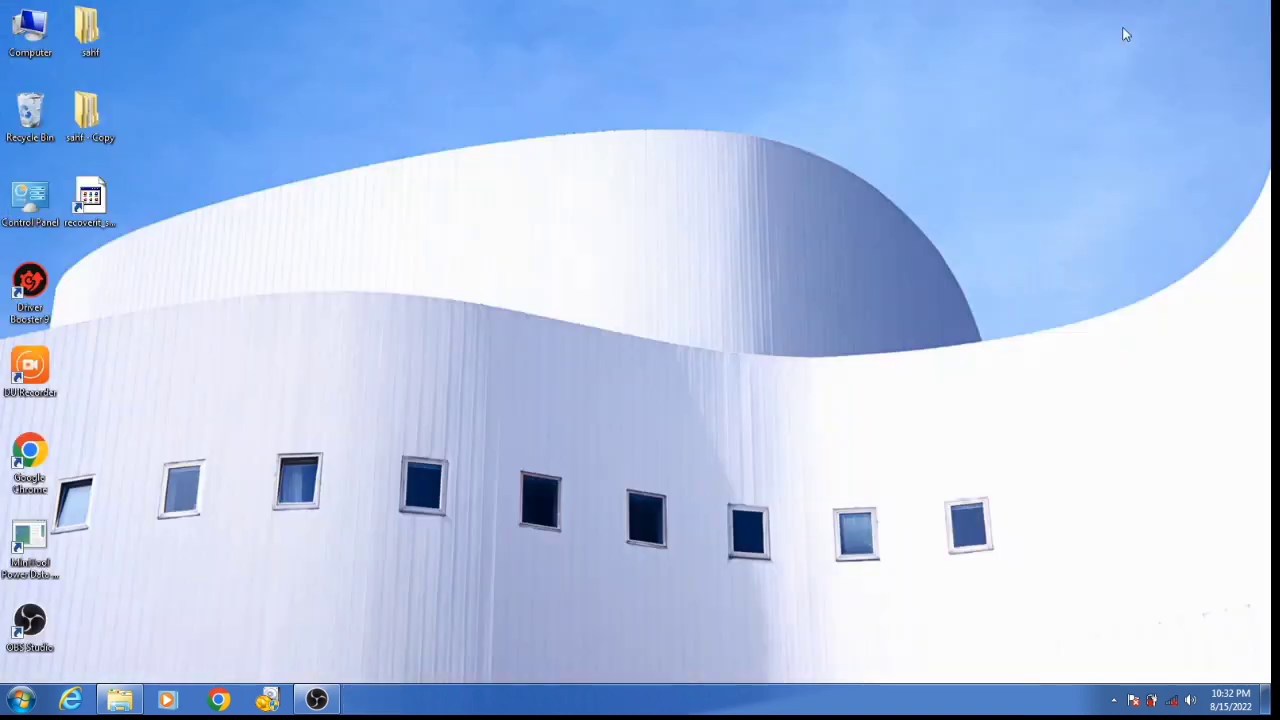
# Step: Open the desktop's screen resolution settings, view the advanced display adapter properties, and close both windows
pyautogui.rightClick(556, 163)
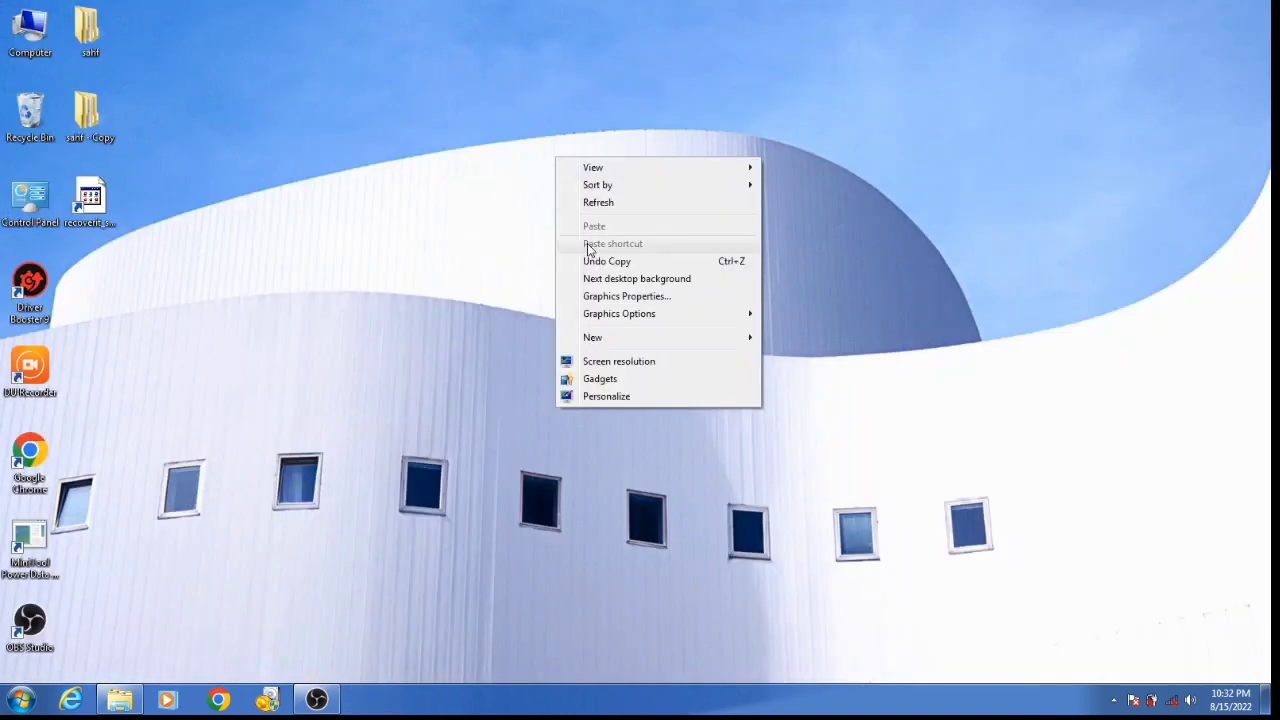
pyautogui.click(624, 364)
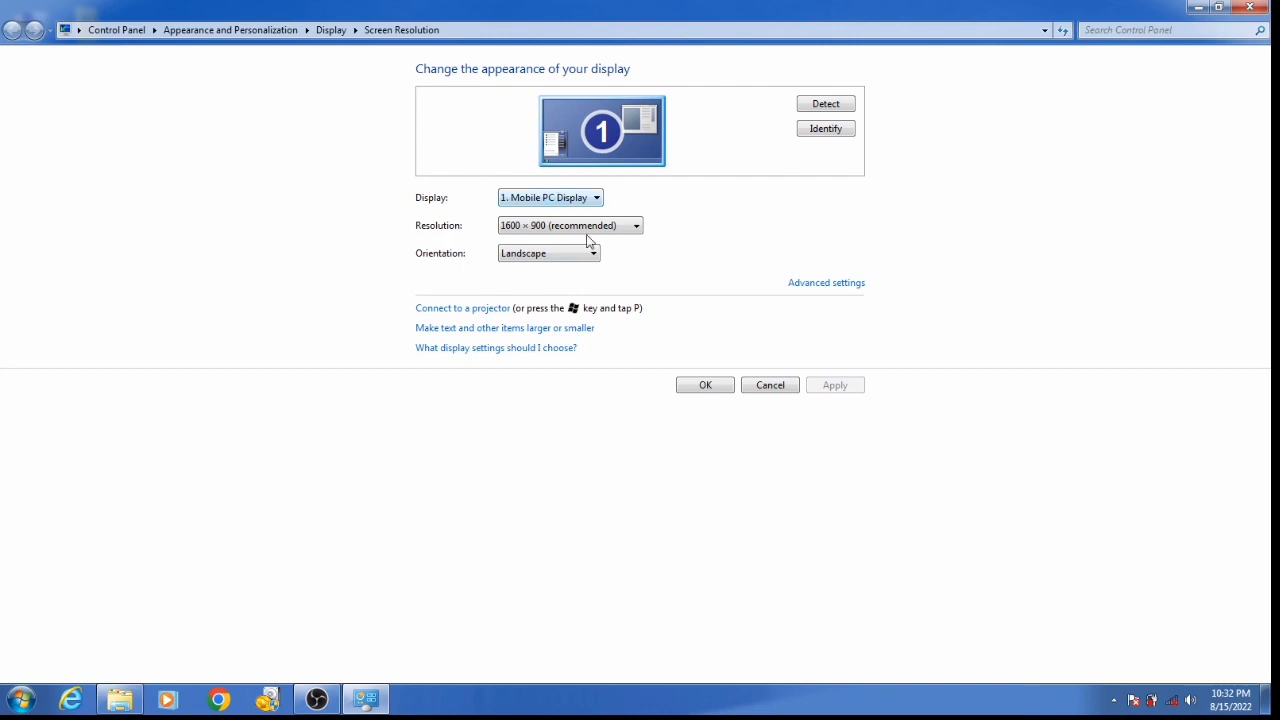
pyautogui.click(815, 286)
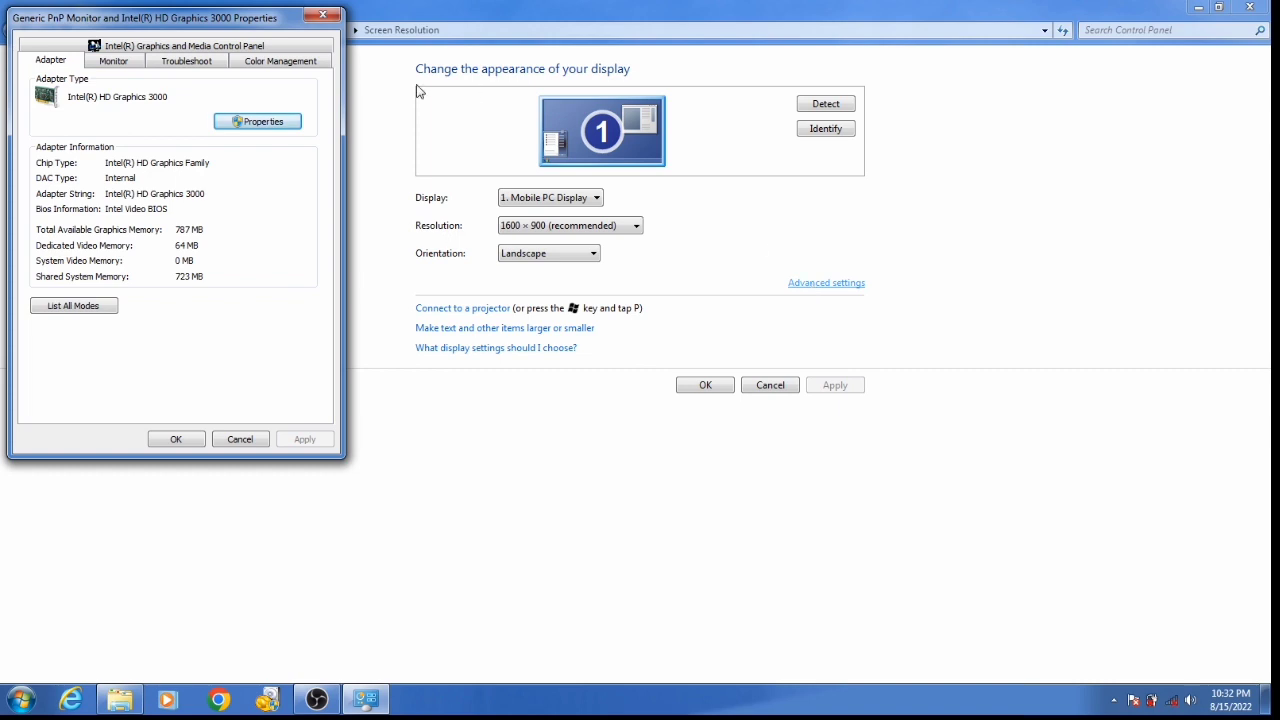
pyautogui.click(323, 14)
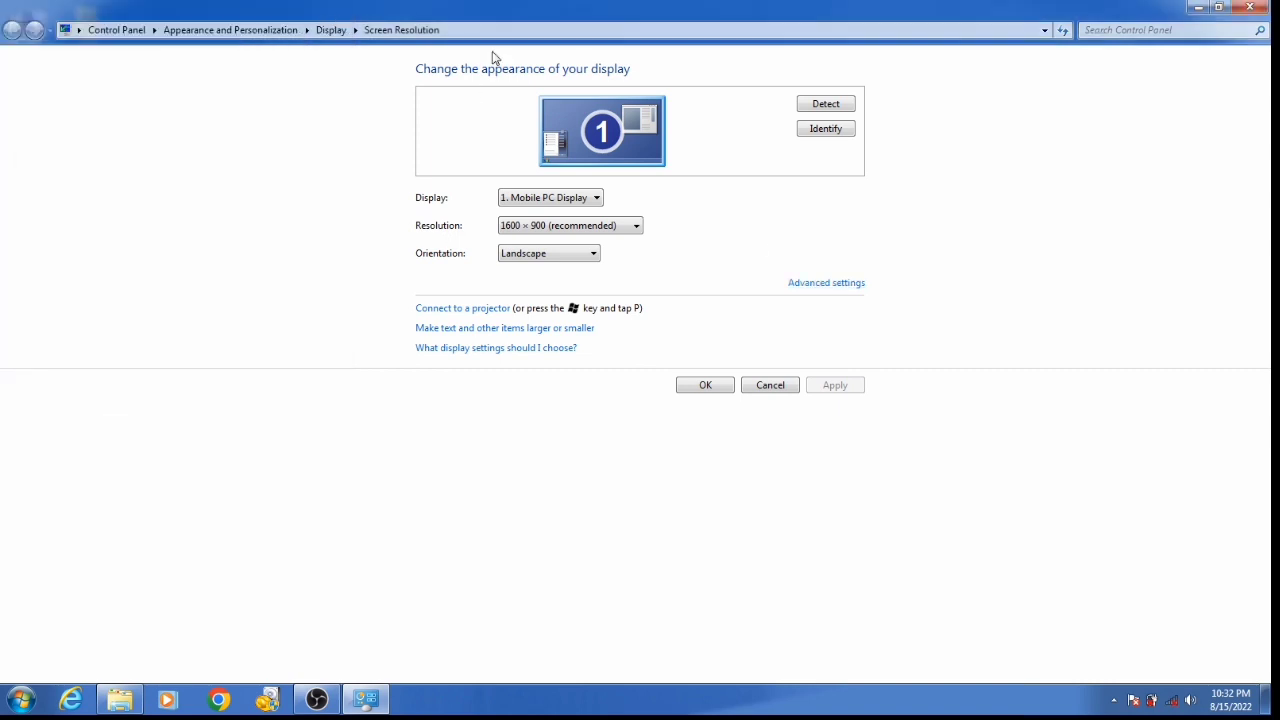
pyautogui.click(1253, 8)
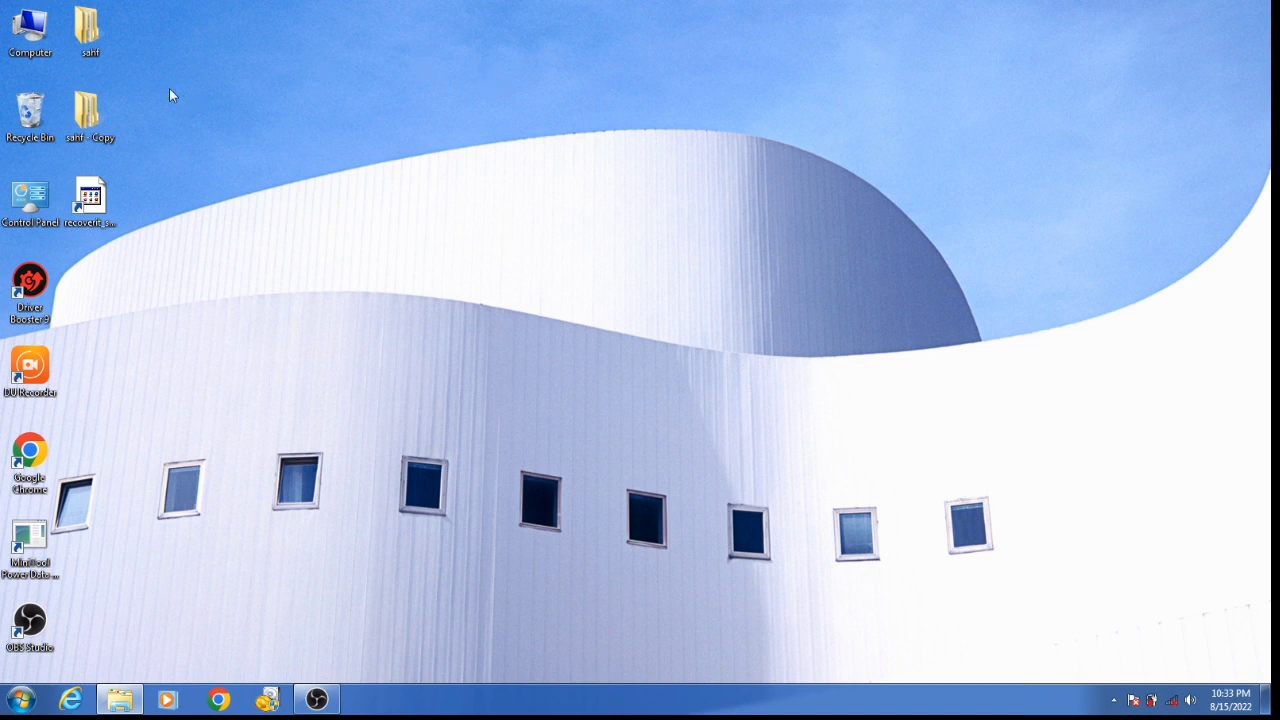
# Step: Delete the "sahf - Copy" folder from the desktop to the Recycle Bin
pyautogui.rightClick(104, 122)
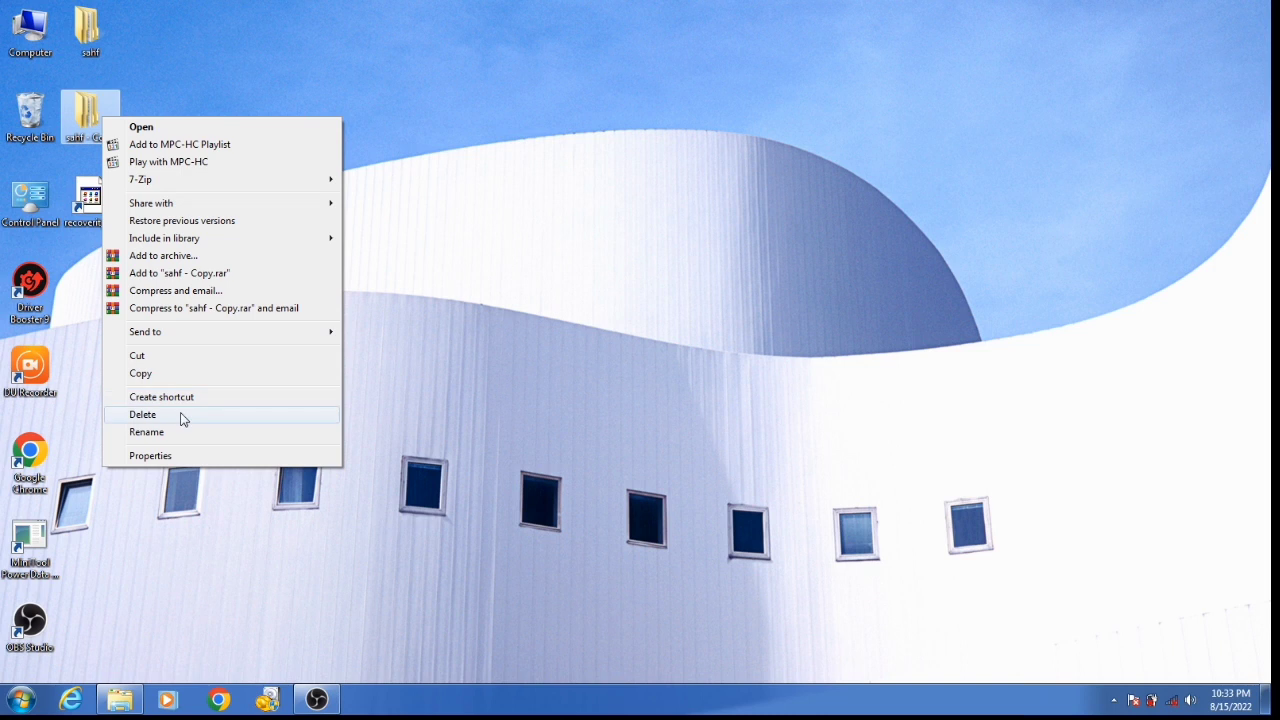
pyautogui.click(471, 340)
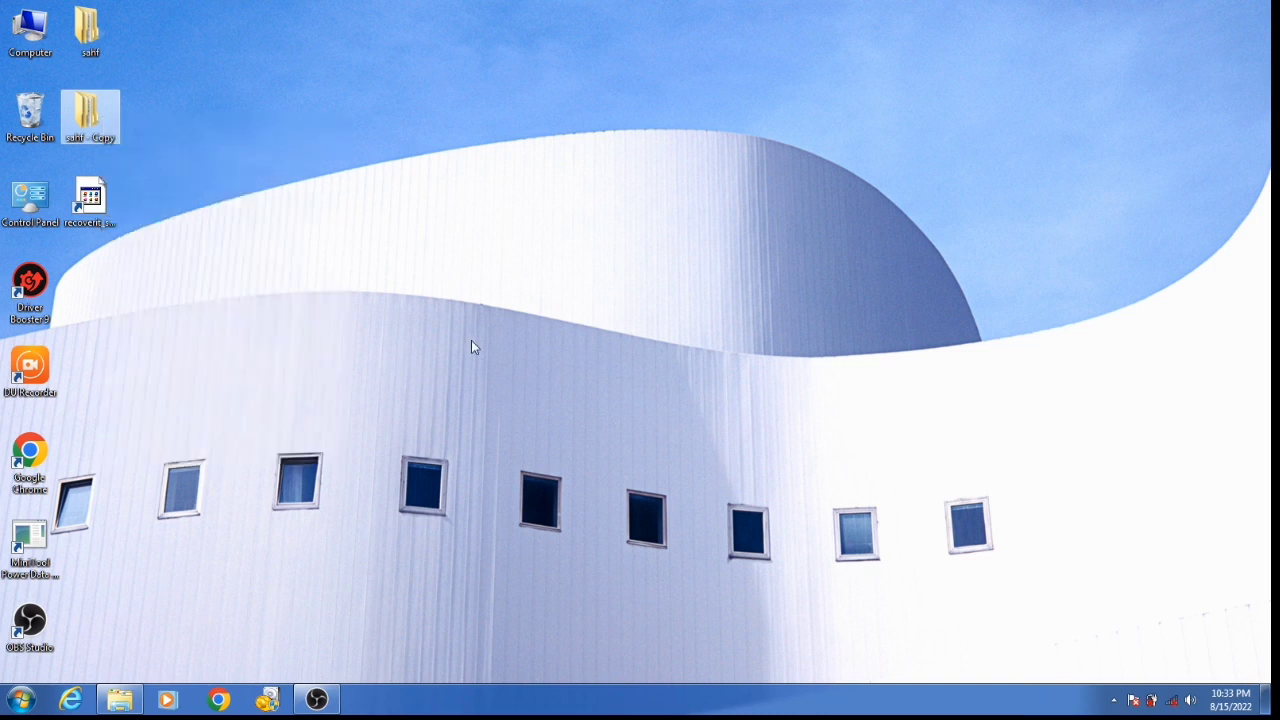
pyautogui.rightClick(86, 108)
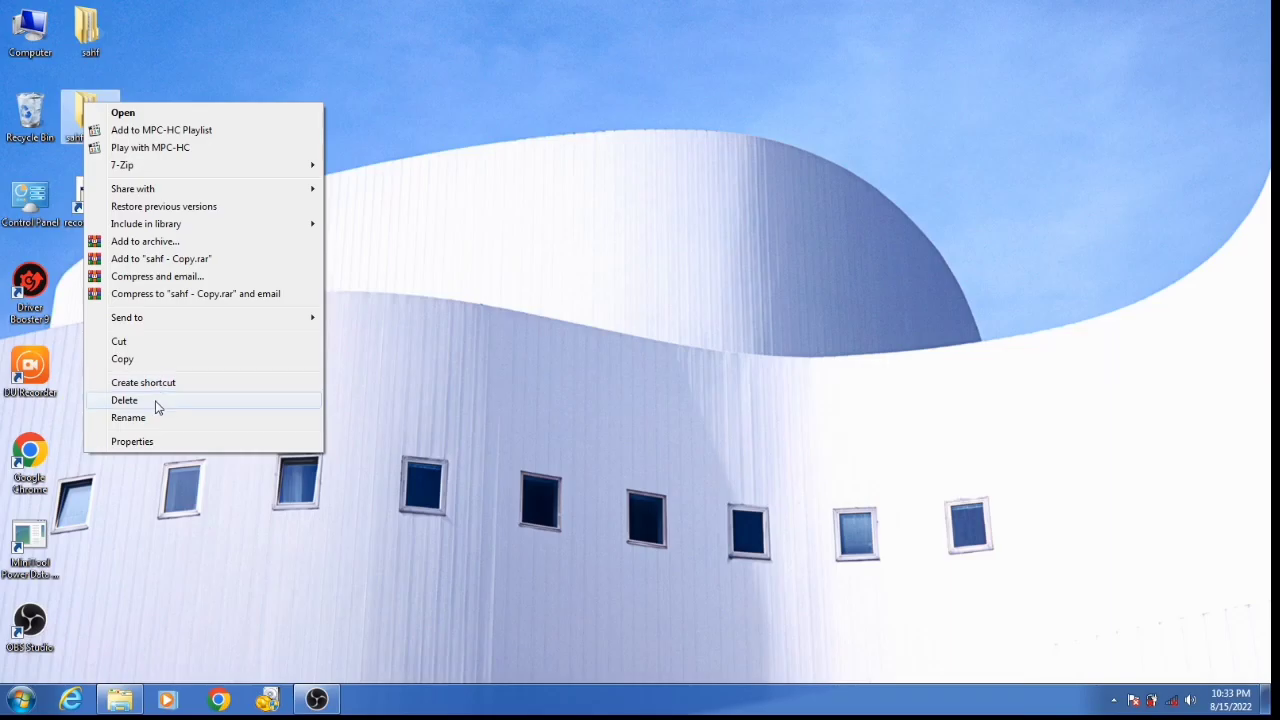
pyautogui.click(157, 405)
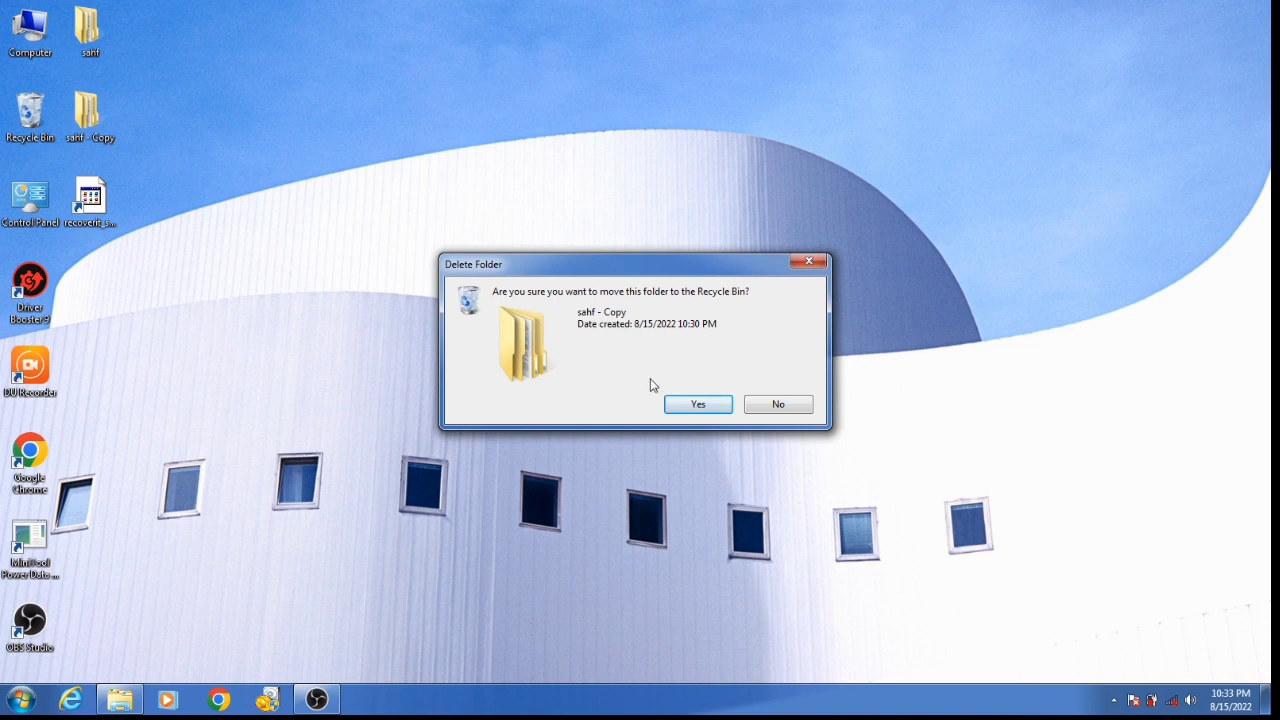
pyautogui.click(697, 405)
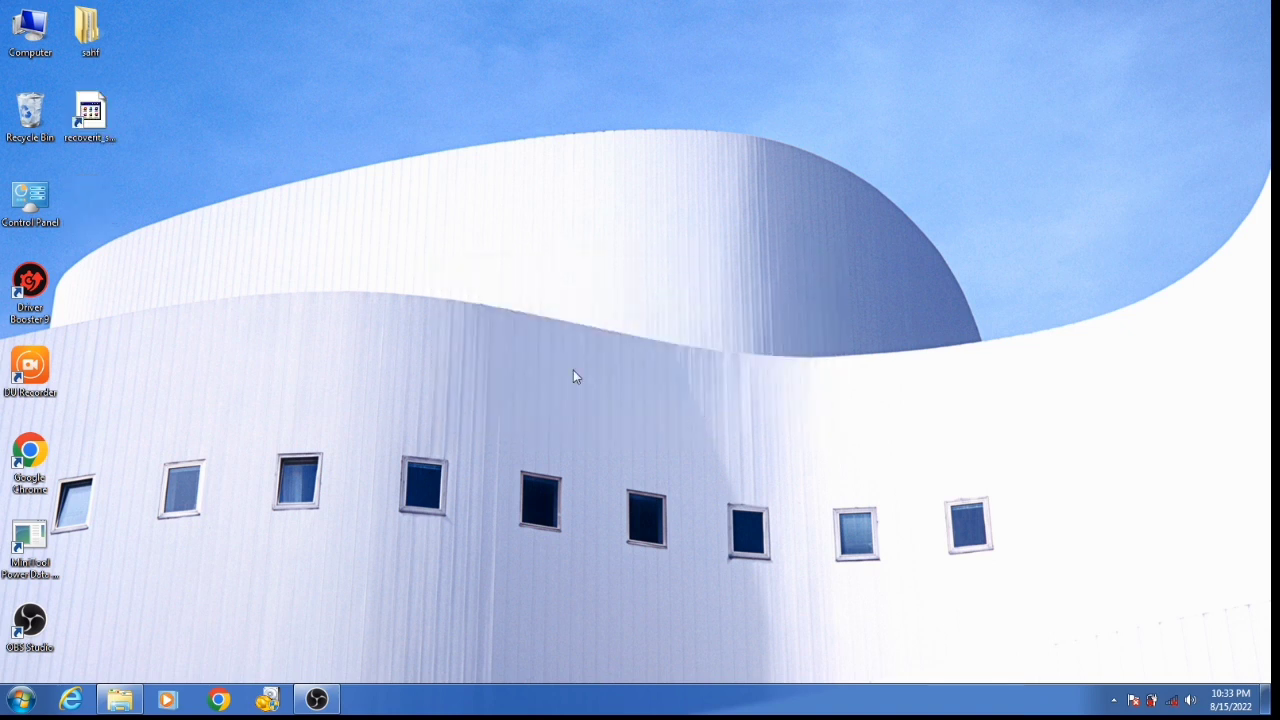
# Step: Restore the "sdkg - Copy" folder from the Recycle Bin, close the window, and select the folder on the desktop
pyautogui.click(50, 127)
pyautogui.doubleClick(50, 127)
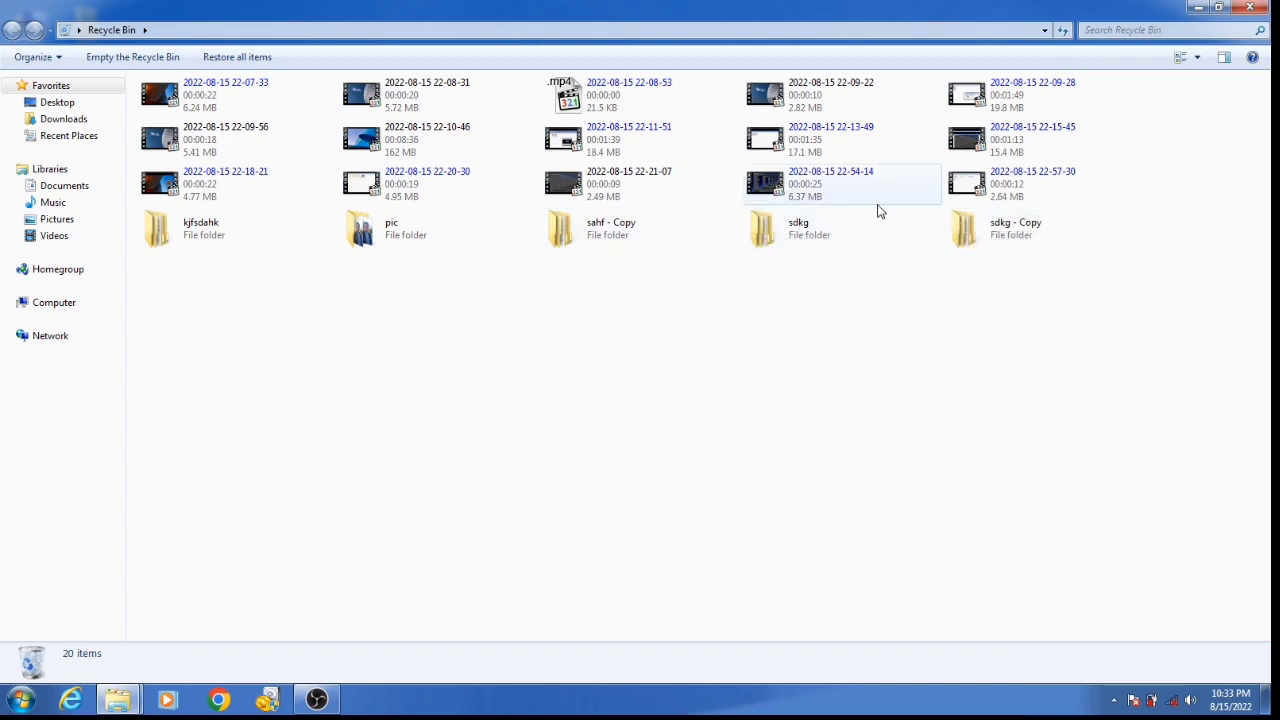
pyautogui.click(968, 233)
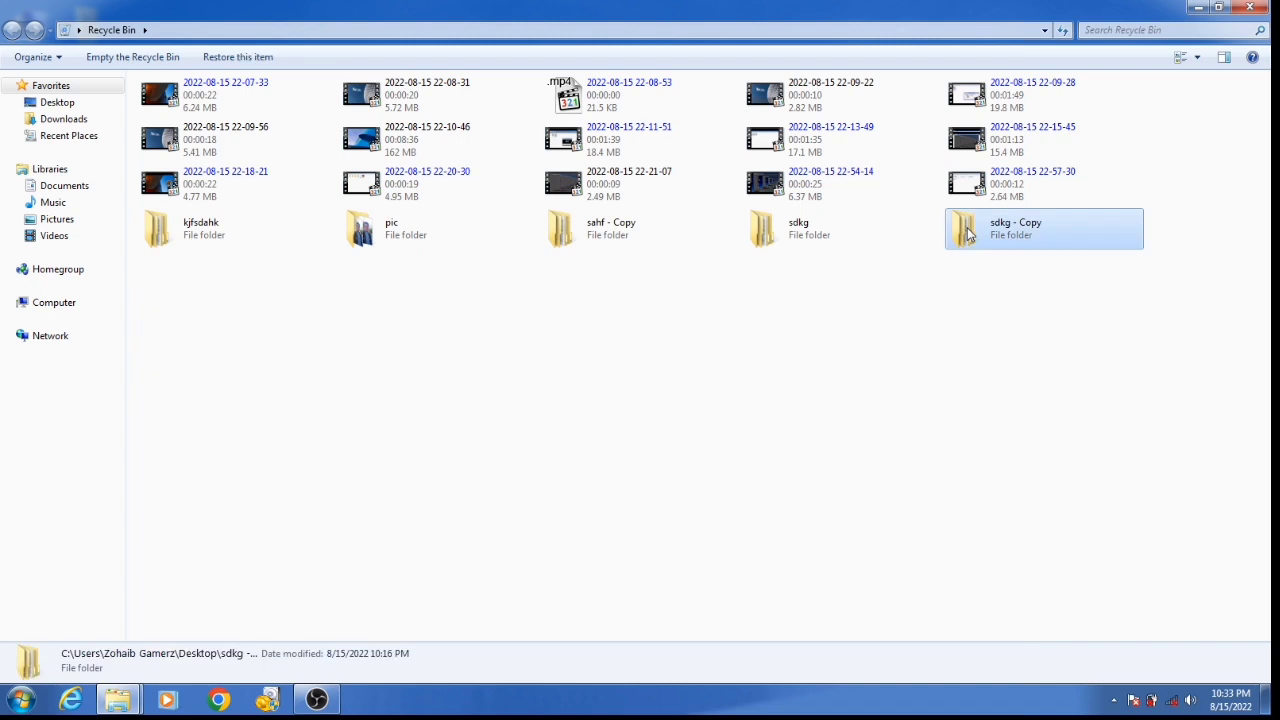
pyautogui.rightClick(968, 233)
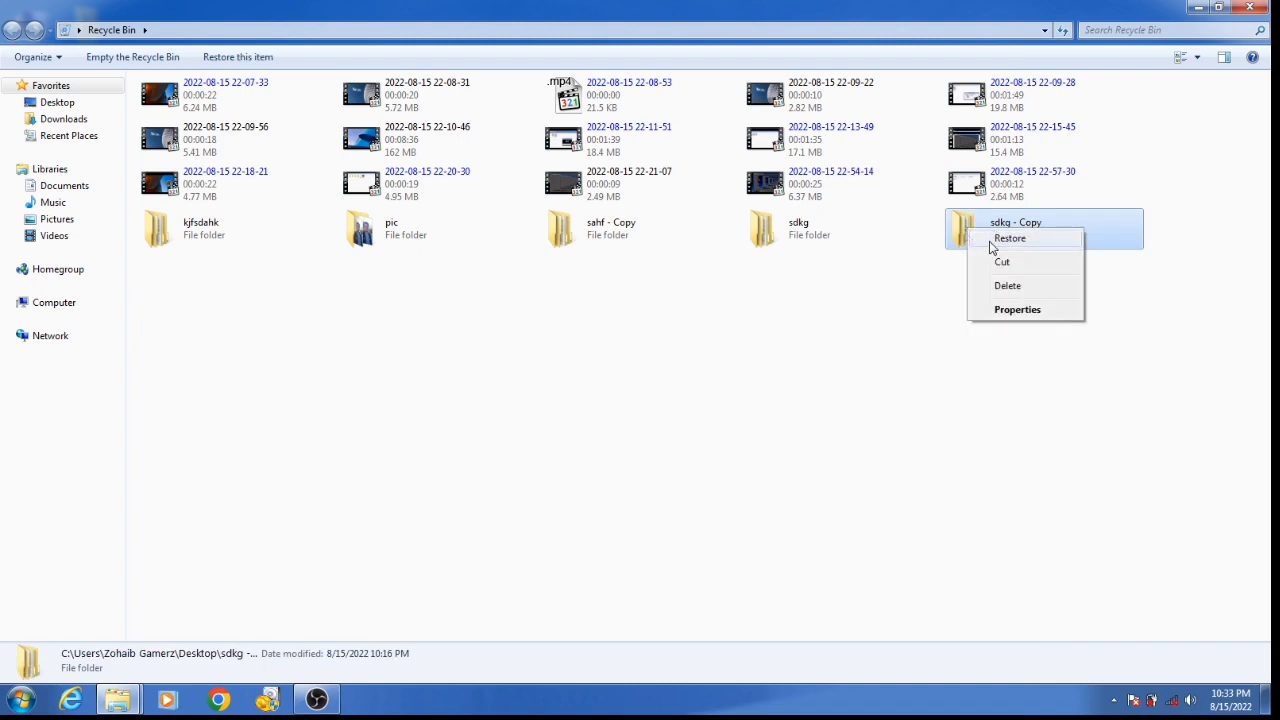
pyautogui.click(990, 246)
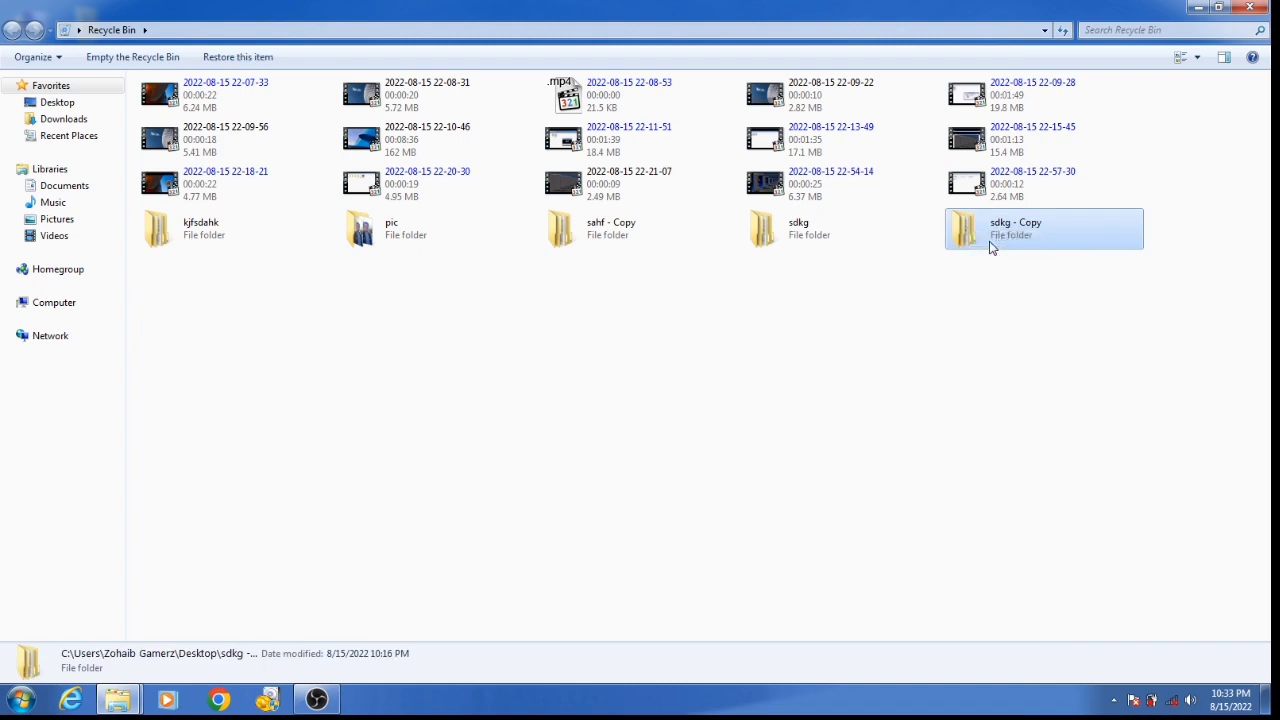
pyautogui.click(1249, 8)
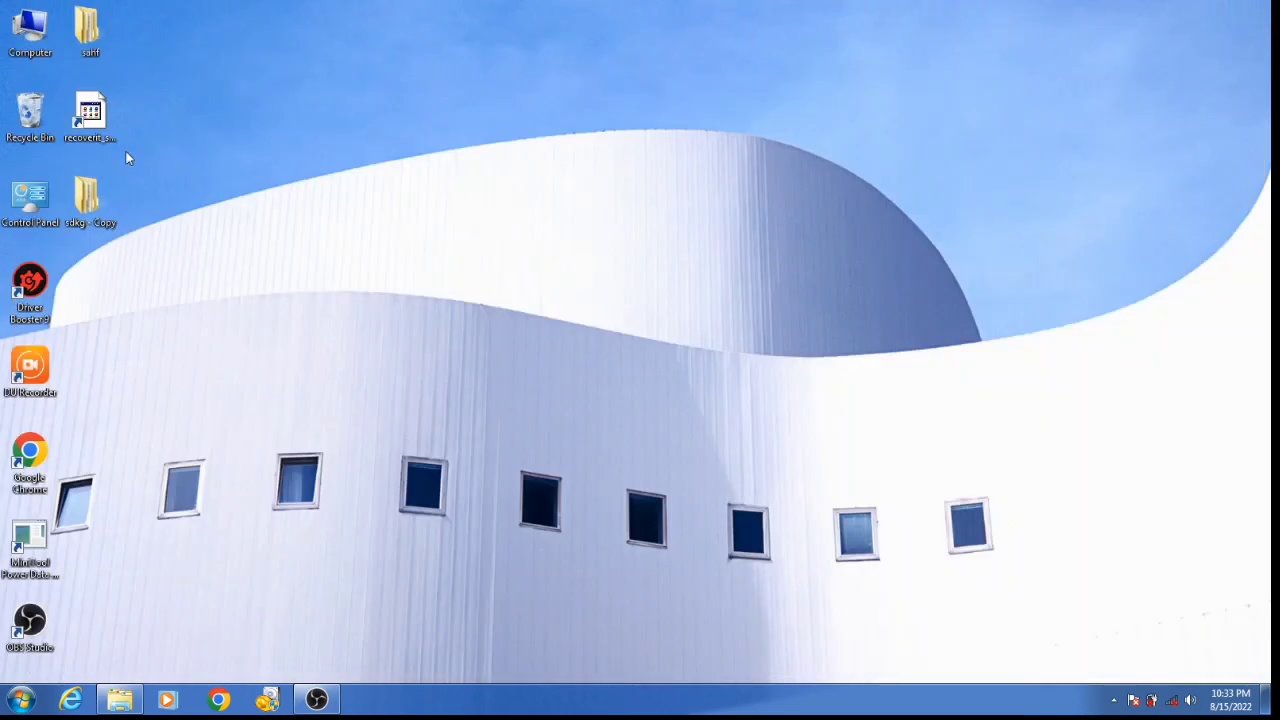
pyautogui.click(93, 205)
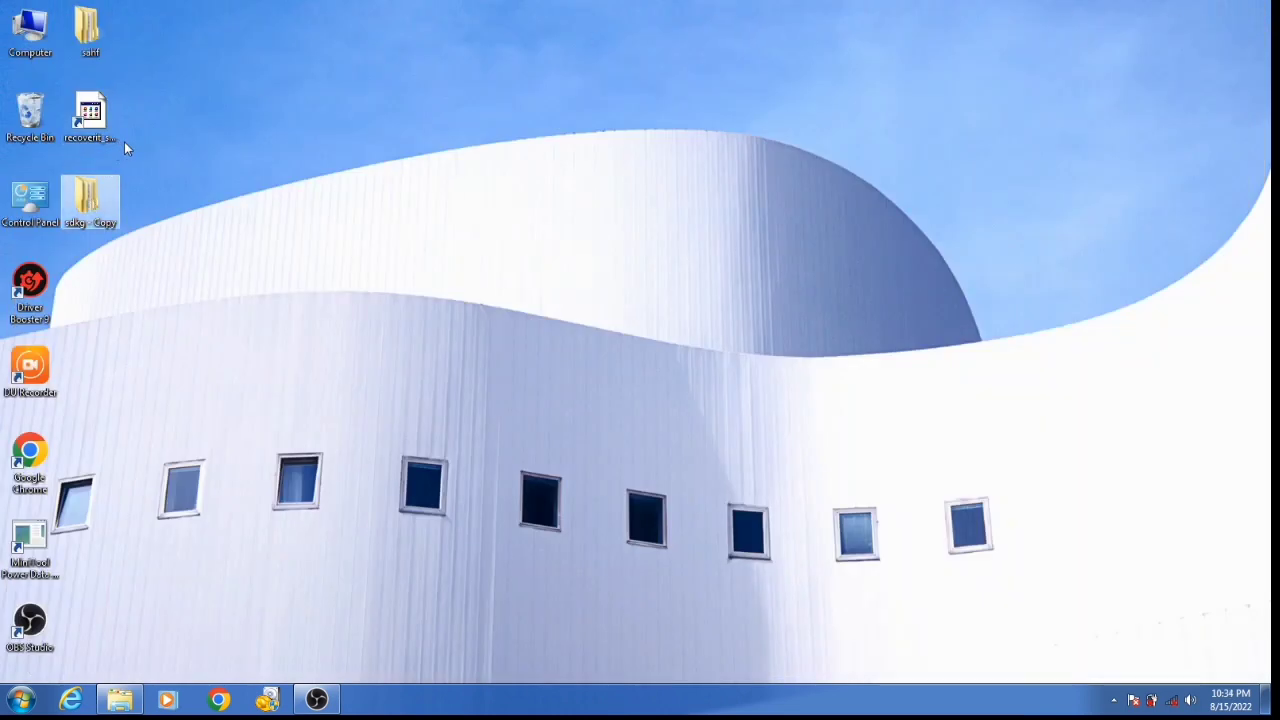
# Step: Empty the Recycle Bin from the desktop, permanently deleting all its items
pyautogui.rightClick(28, 115)
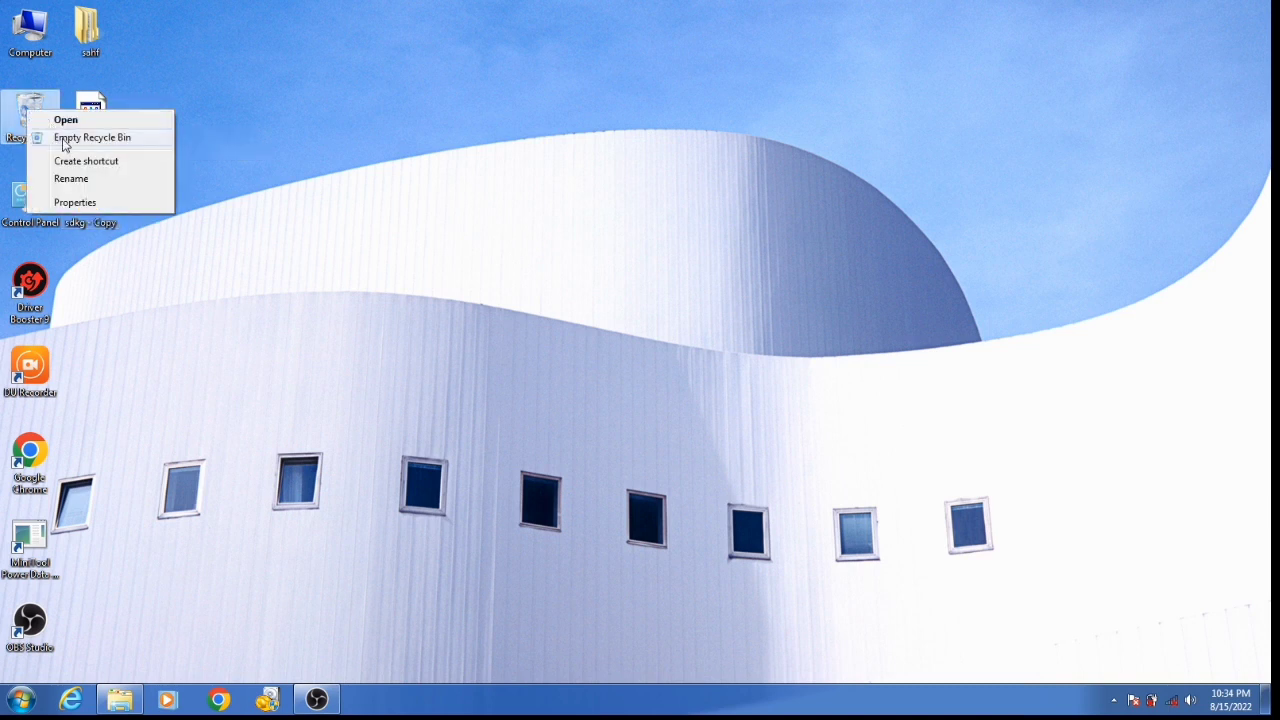
pyautogui.click(62, 140)
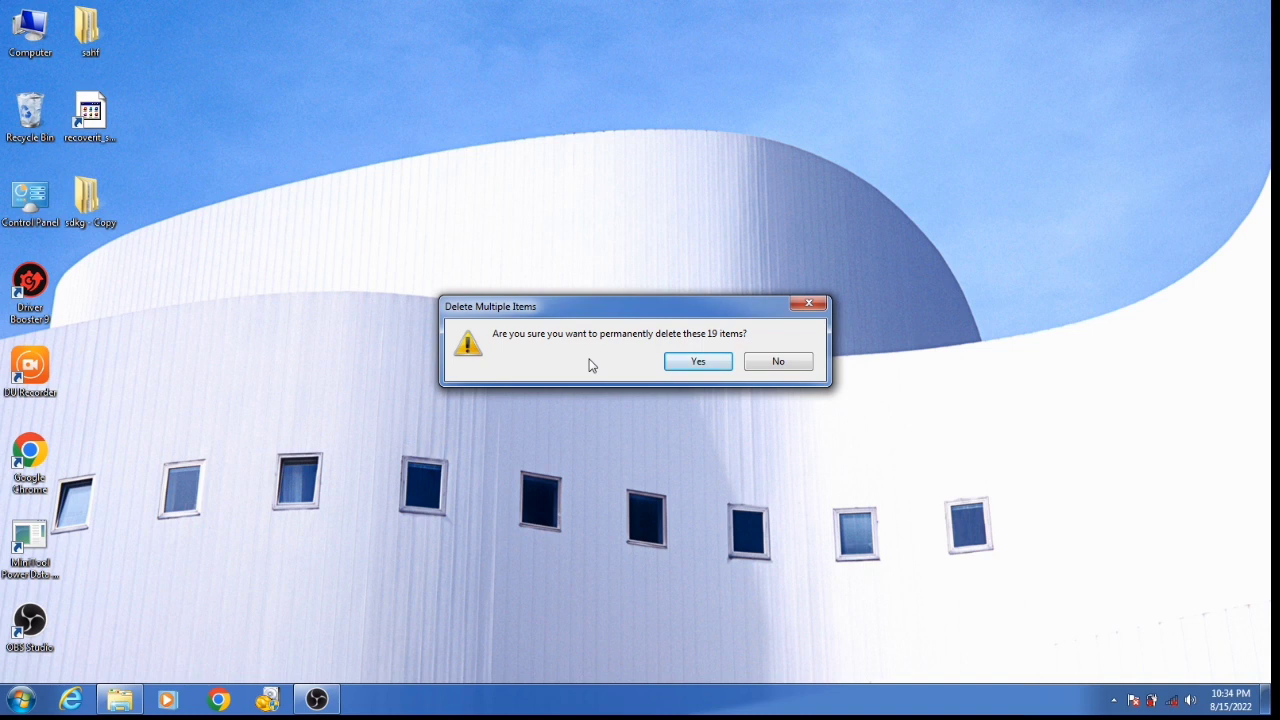
pyautogui.click(676, 363)
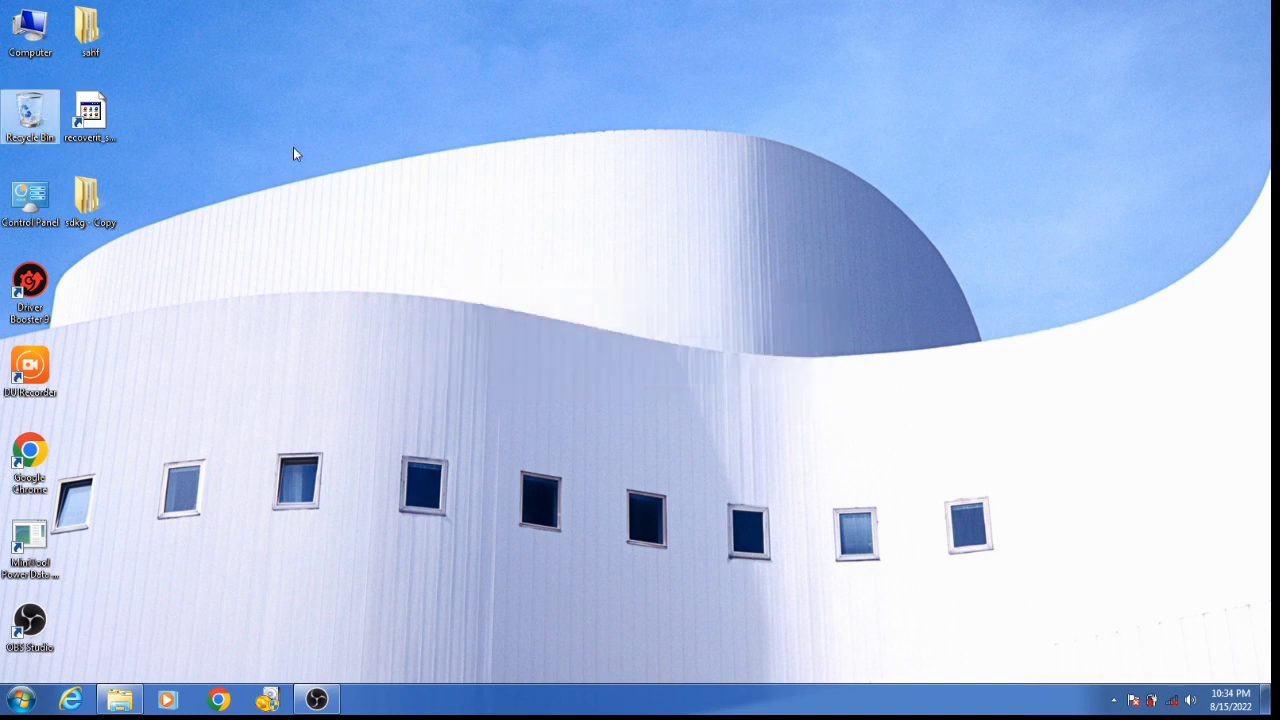
# Step: Delete the "sahf" folder from the desktop to the Recycle Bin
pyautogui.rightClick(98, 24)
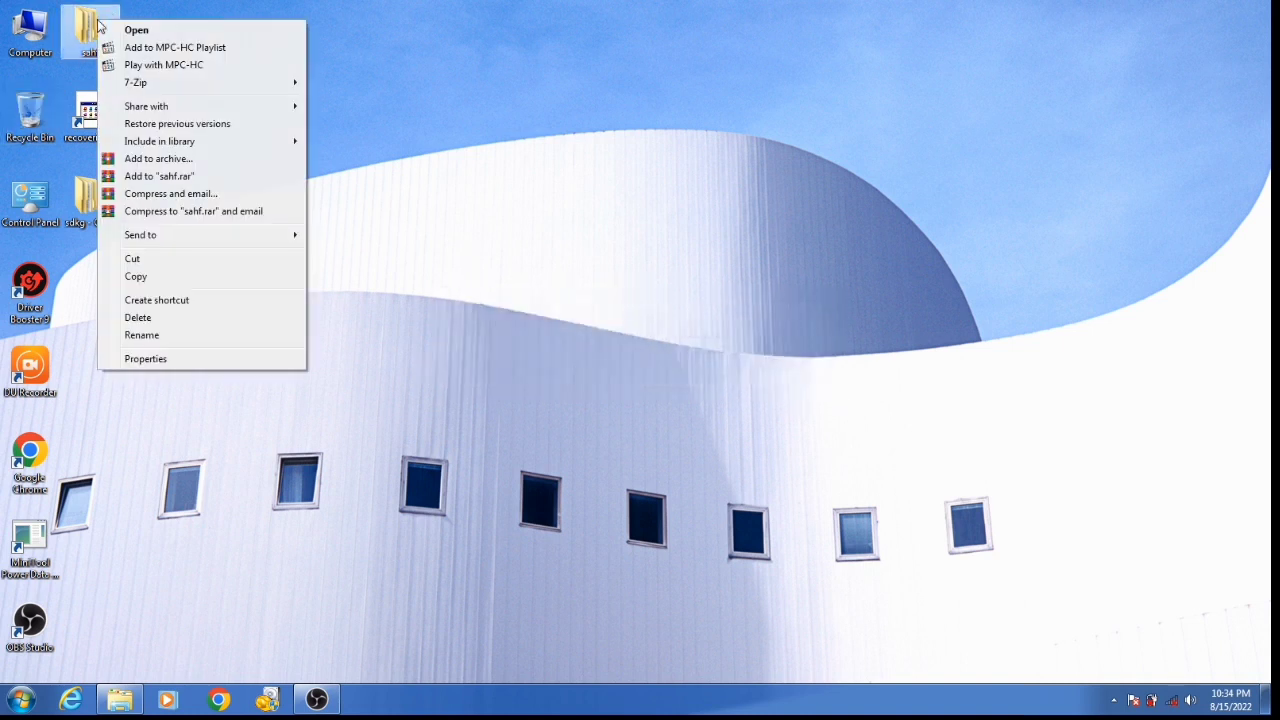
pyautogui.click(168, 319)
pyautogui.click(677, 404)
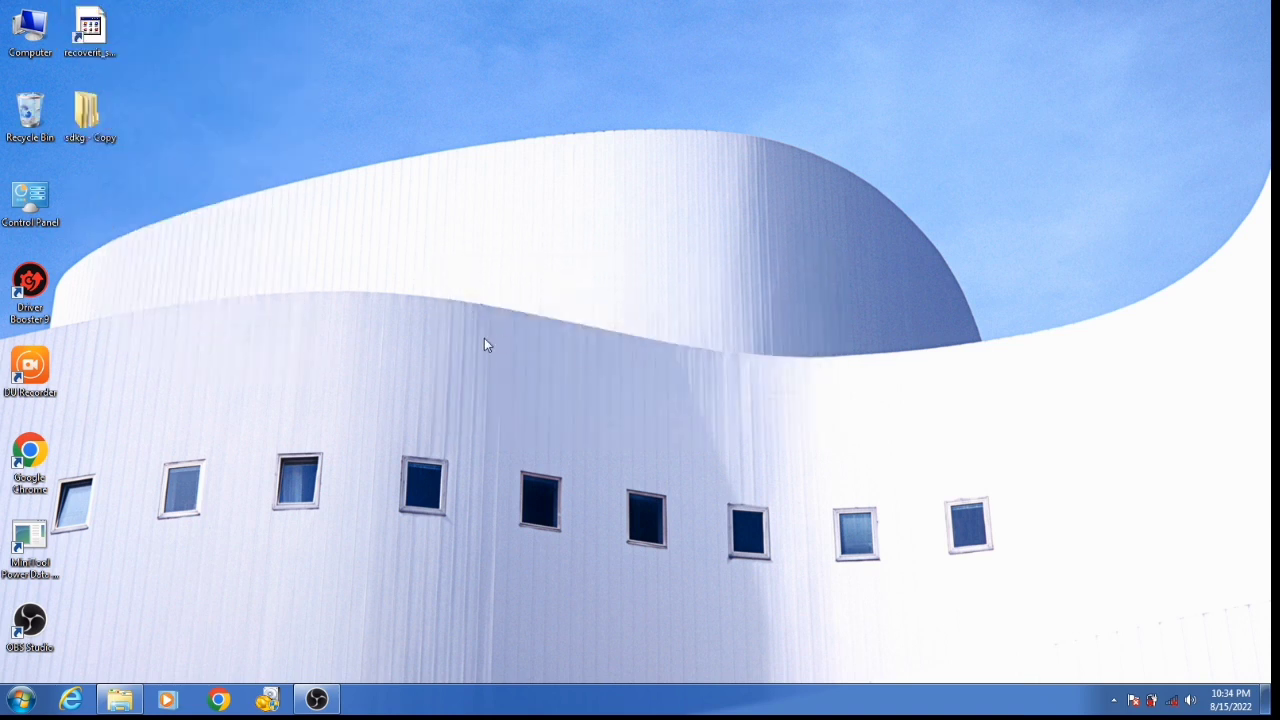
# Step: Restore the "sahf" folder from the Recycle Bin and refresh the desktop
pyautogui.doubleClick(31, 112)
pyautogui.click(153, 110)
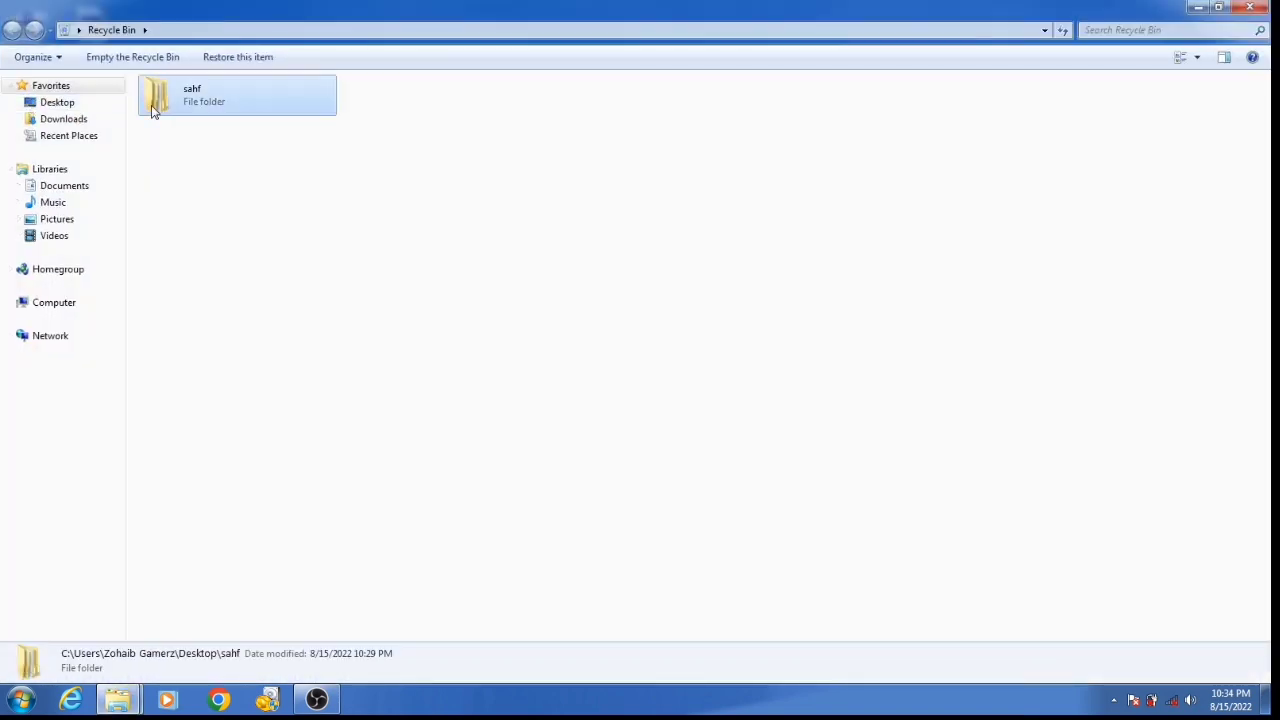
pyautogui.rightClick(153, 110)
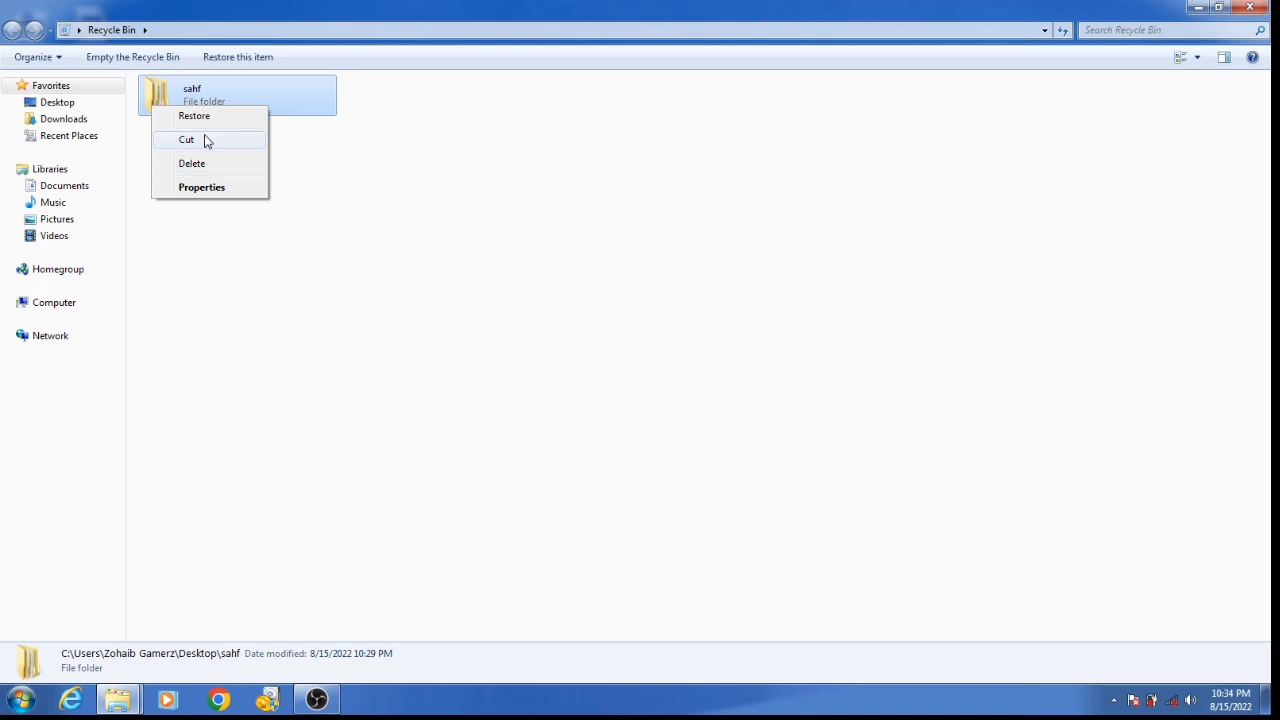
pyautogui.click(204, 124)
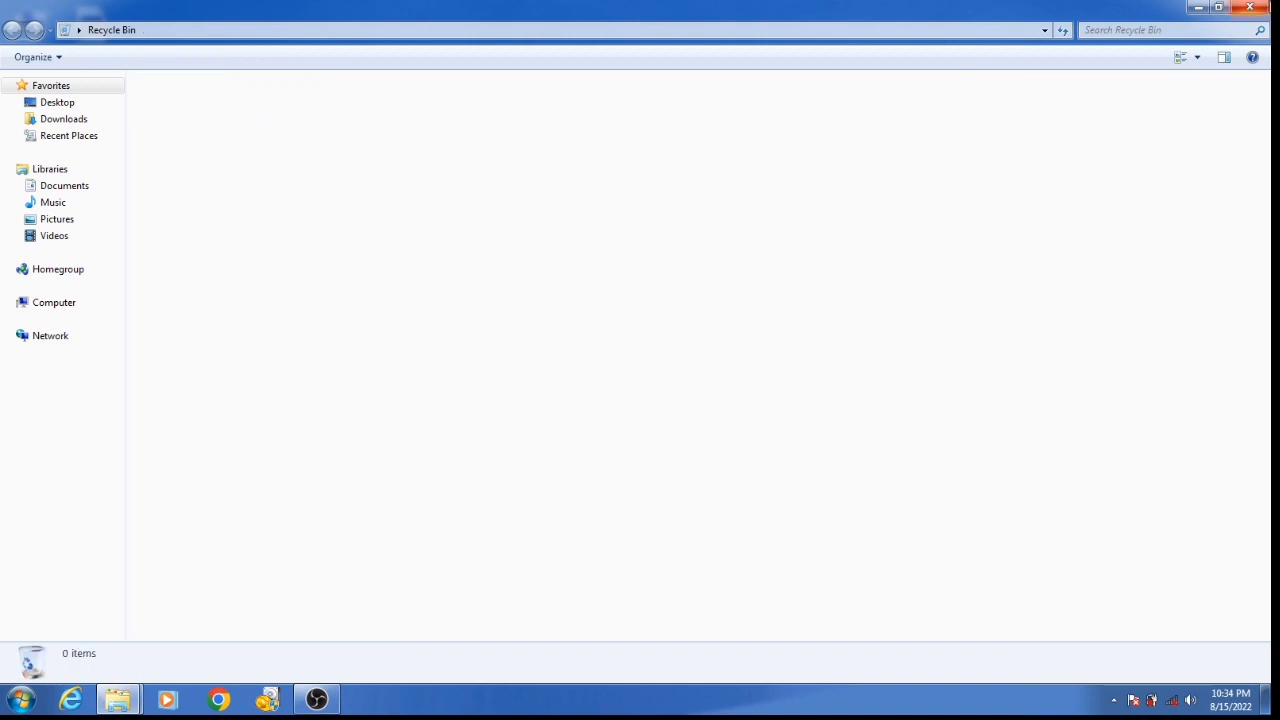
pyautogui.click(1262, 5)
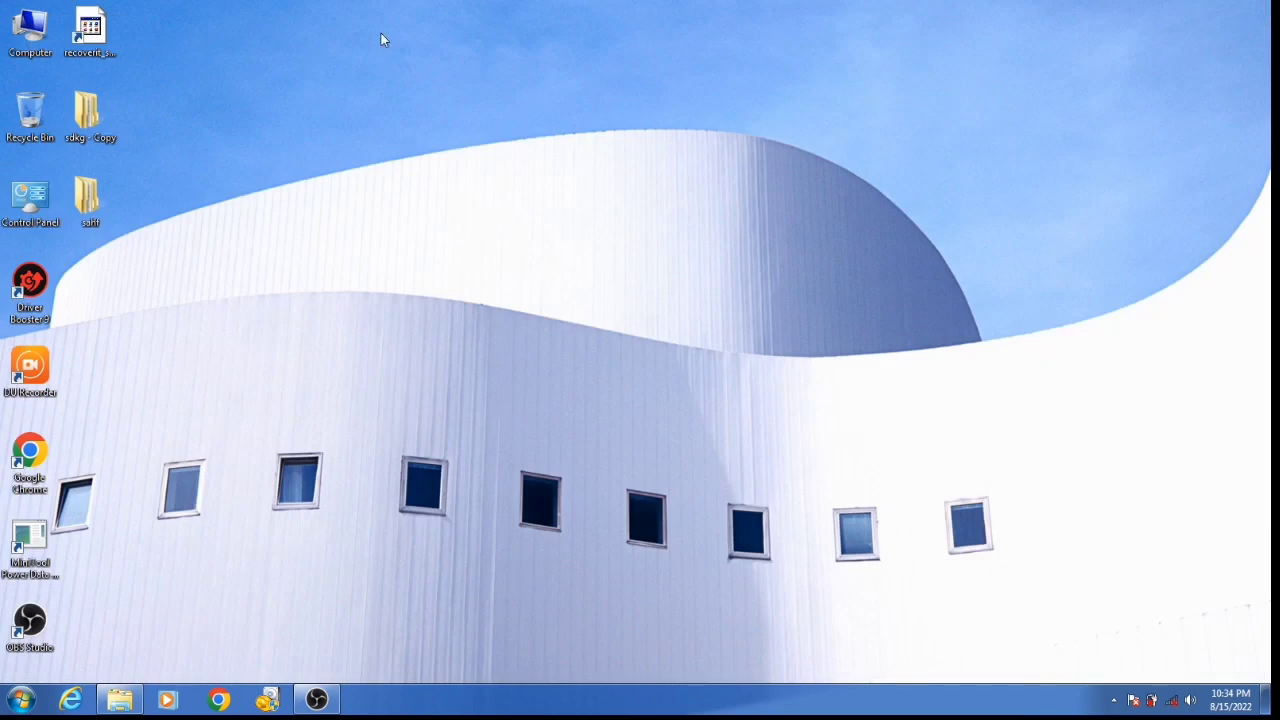
pyautogui.rightClick(293, 50)
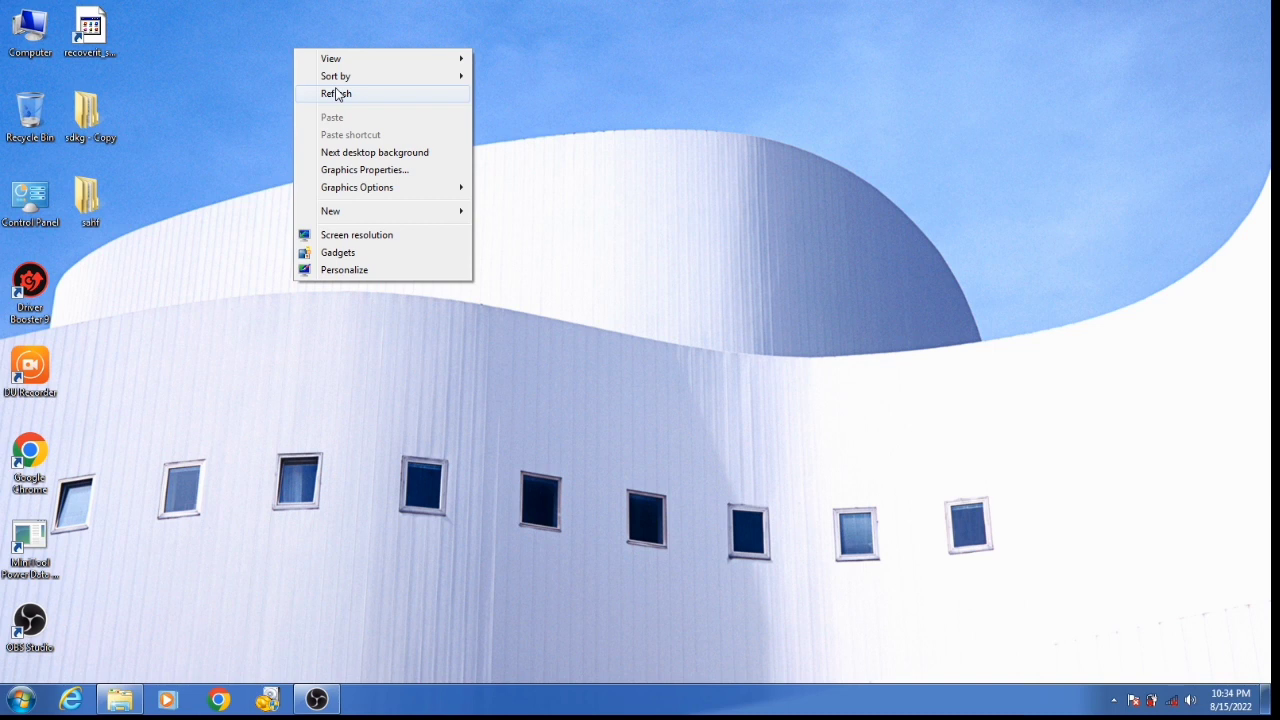
pyautogui.click(337, 94)
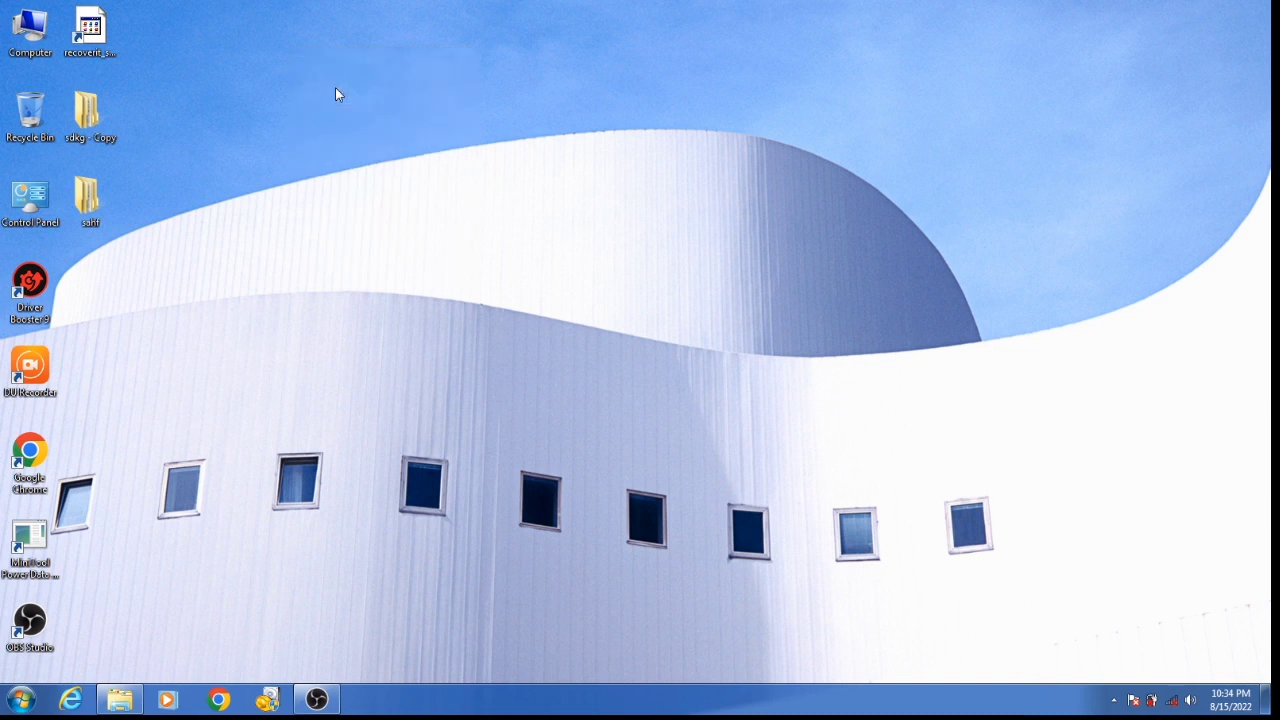